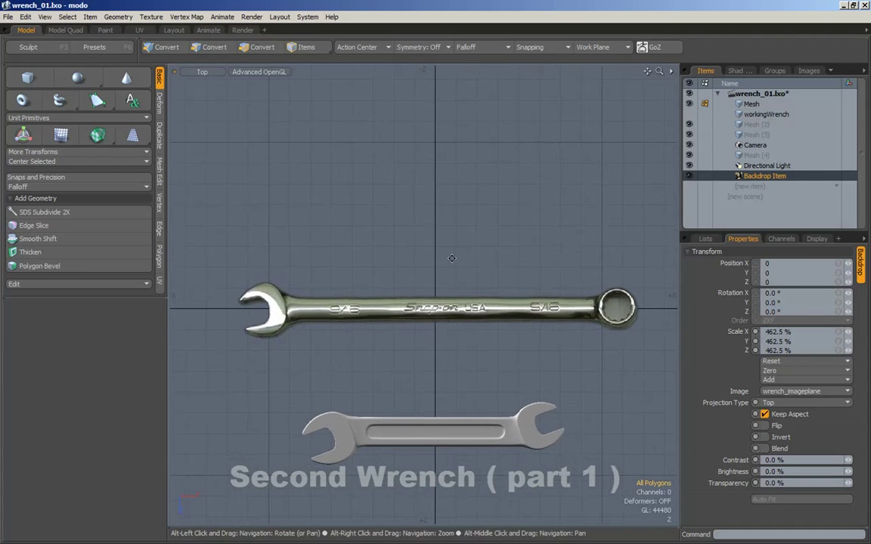
# Step: Hide the finished wrench's Mesh item so that only the backdrop wrench image shows in the top view
pyautogui.keyDown('alt'); pyautogui.moveTo(347, 262); pyautogui.dragTo(393, 255); pyautogui.keyUp('alt')
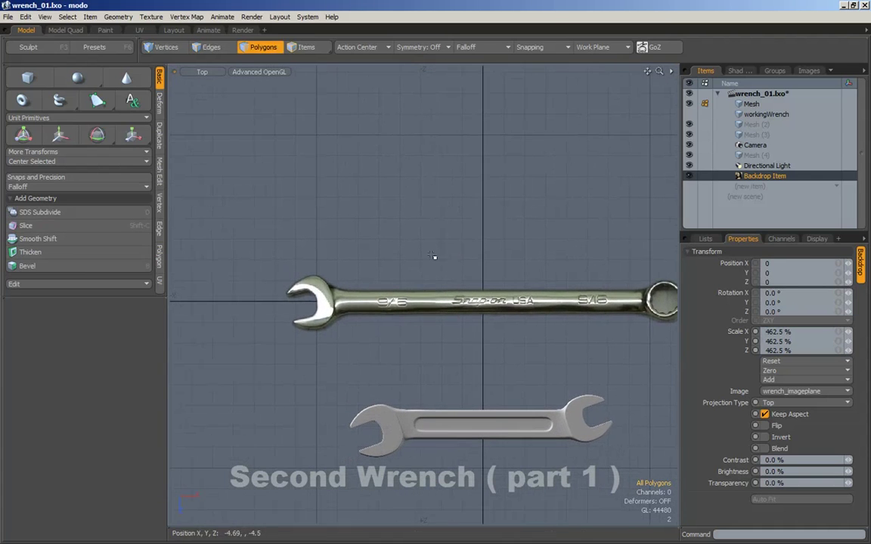
pyautogui.keyDown('alt'); pyautogui.moveTo(507, 255); pyautogui.dragTo(473, 247); pyautogui.keyUp('alt')
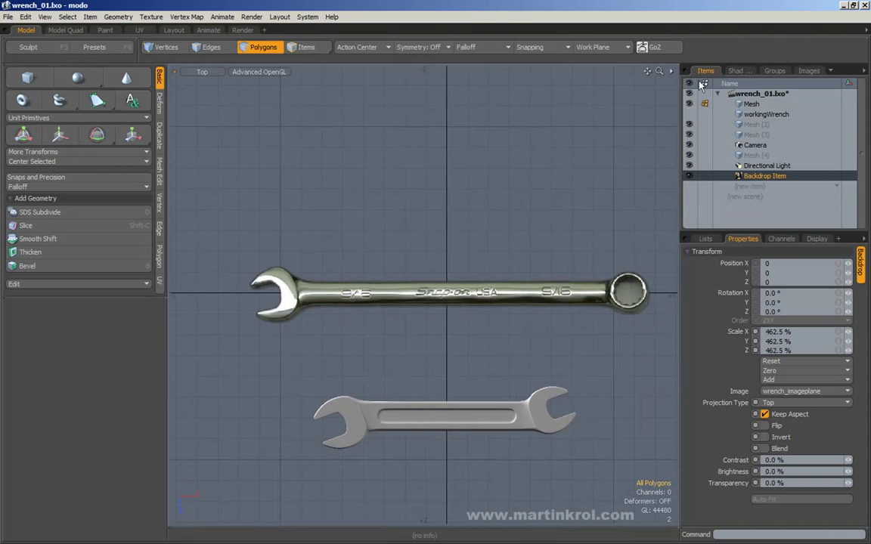
pyautogui.click(689, 105)
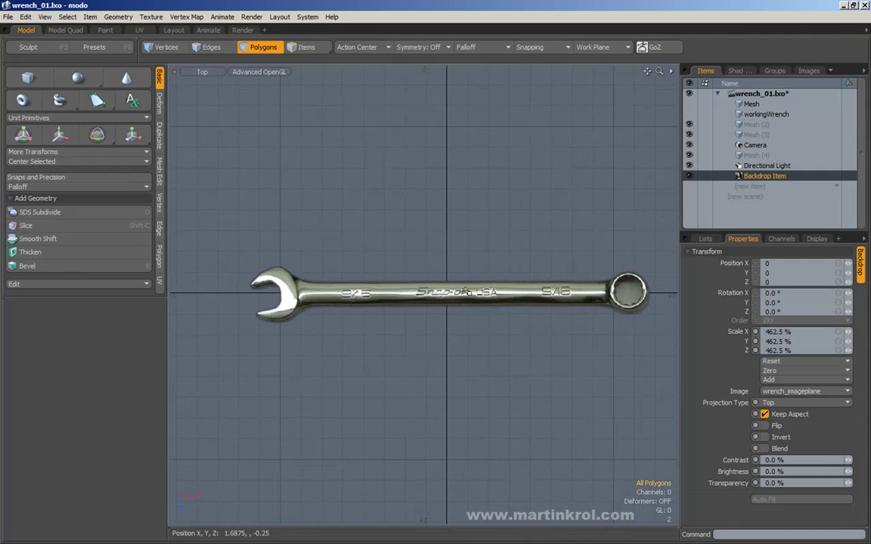
pyautogui.scroll(2, 423, 334)
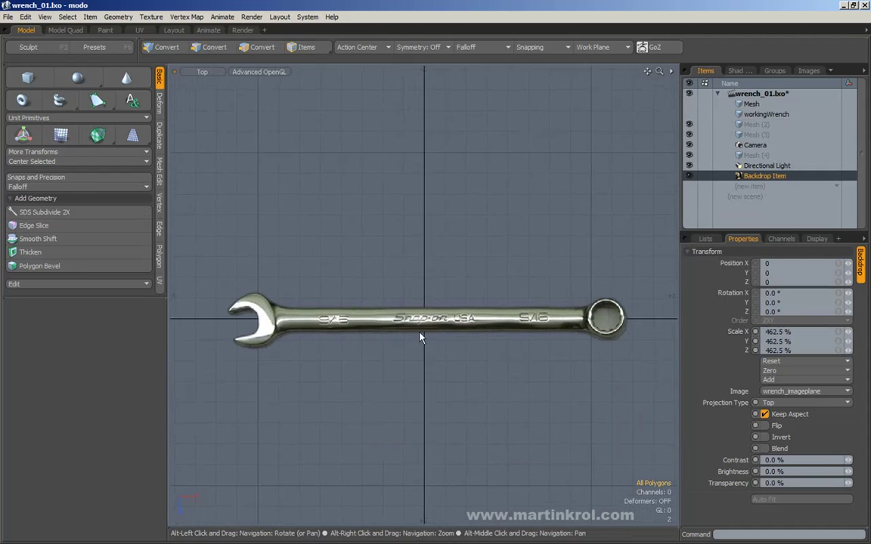
# Step: Check in item selection mode whether Mesh (4) has anything selectable in the top view
pyautogui.click(752, 156)
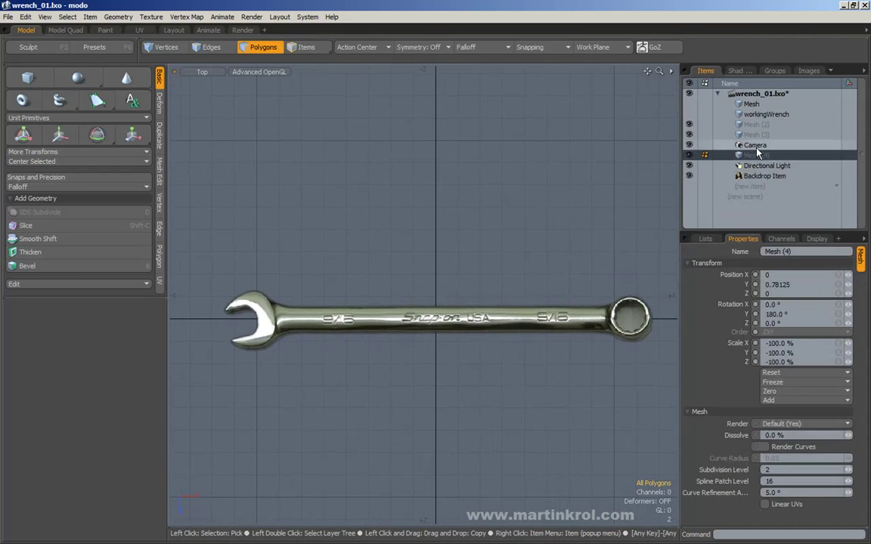
pyautogui.keyDown('alt'); pyautogui.moveTo(526, 281); pyautogui.dragTo(511, 263); pyautogui.keyUp('alt')
pyautogui.scroll(-2, 511, 262)
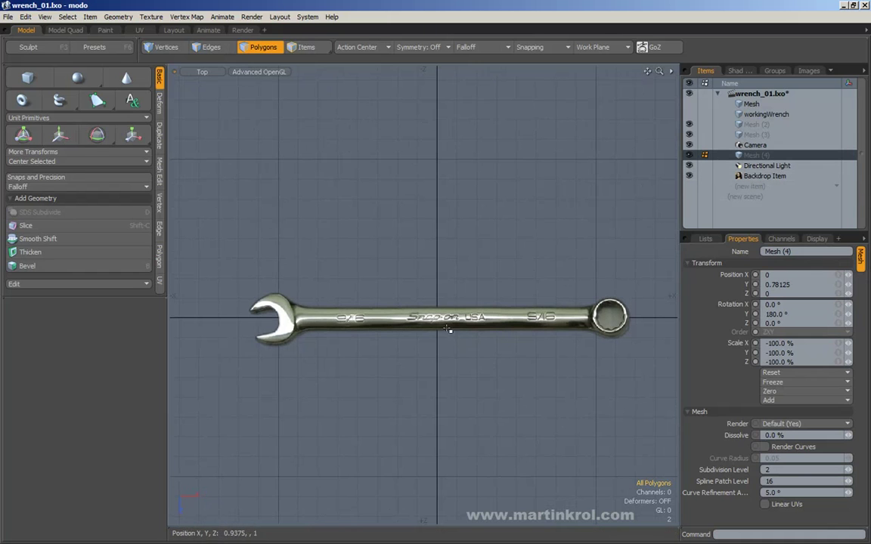
pyautogui.click(307, 48)
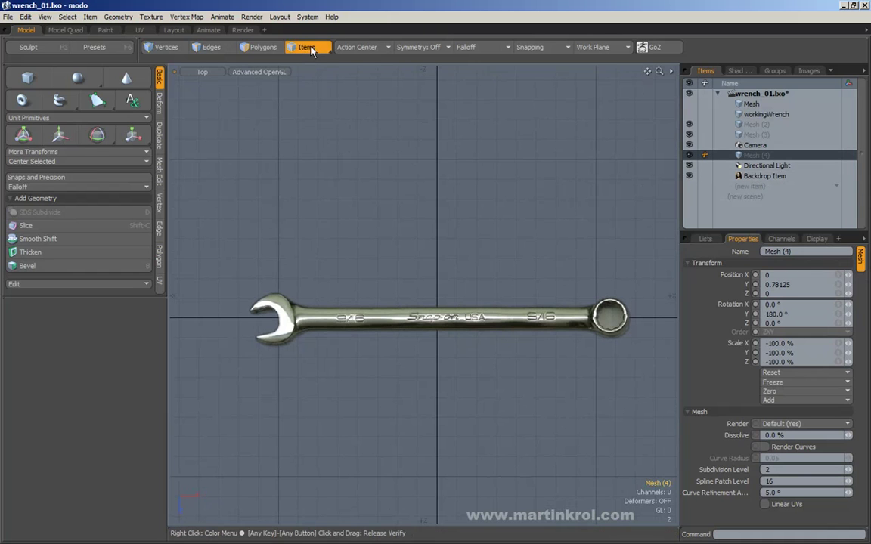
pyautogui.click(270, 196)
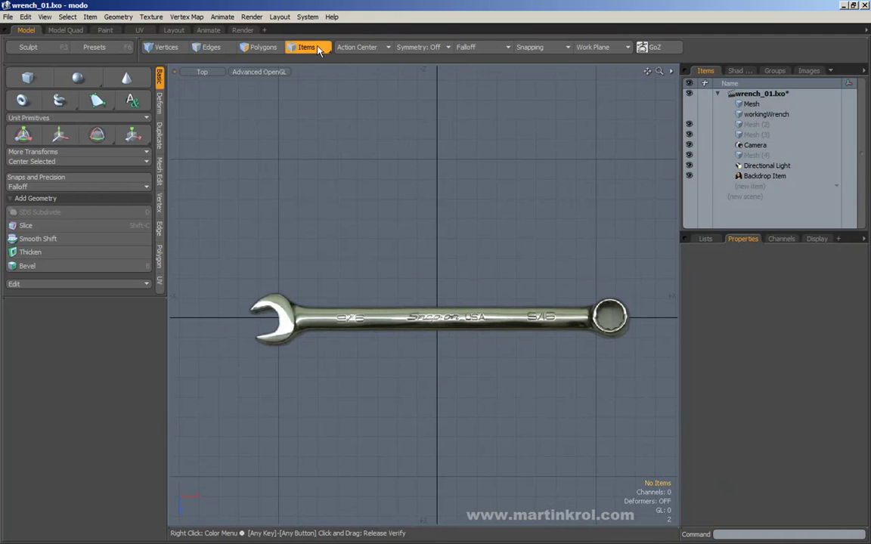
pyautogui.moveTo(185, 193); pyautogui.dragTo(579, 322)
pyautogui.moveTo(245, 225); pyautogui.dragTo(476, 452)
pyautogui.moveTo(319, 201); pyautogui.dragTo(541, 437)
pyautogui.moveTo(365, 130); pyautogui.dragTo(453, 171)
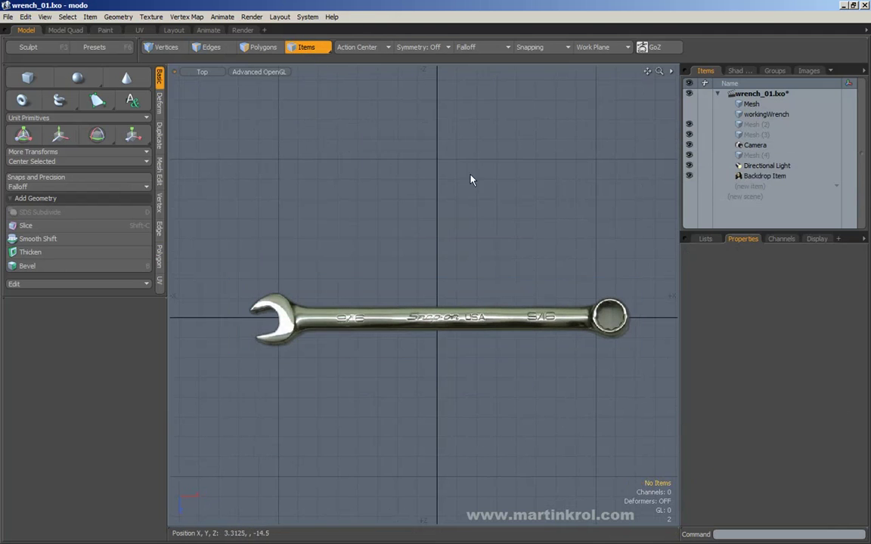
# Step: Check Mesh (4) for leftover geometry by attempting area selections in vertex, edge and polygon modes
pyautogui.click(253, 49)
pyautogui.click(209, 51)
pyautogui.click(164, 50)
pyautogui.click(202, 51)
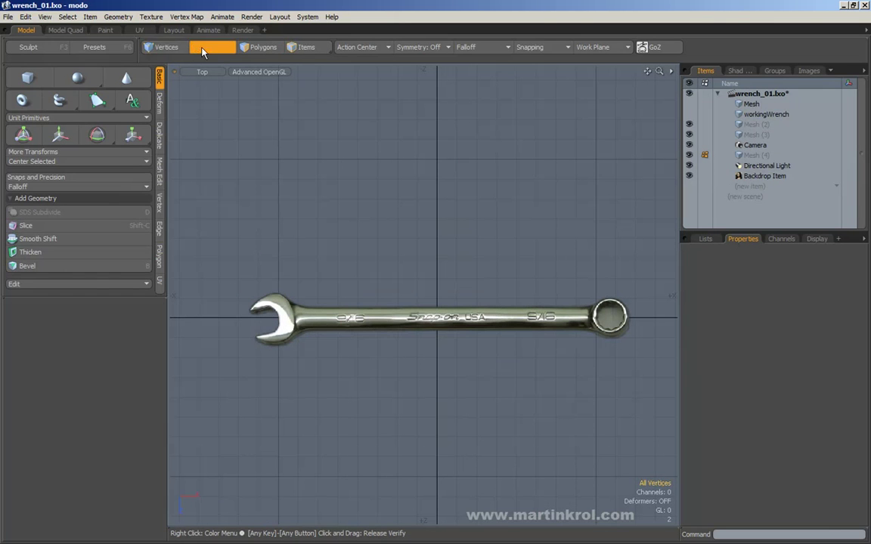
pyautogui.click(157, 51)
pyautogui.click(199, 50)
pyautogui.click(272, 50)
pyautogui.click(180, 47)
pyautogui.moveTo(243, 270); pyautogui.dragTo(464, 476)
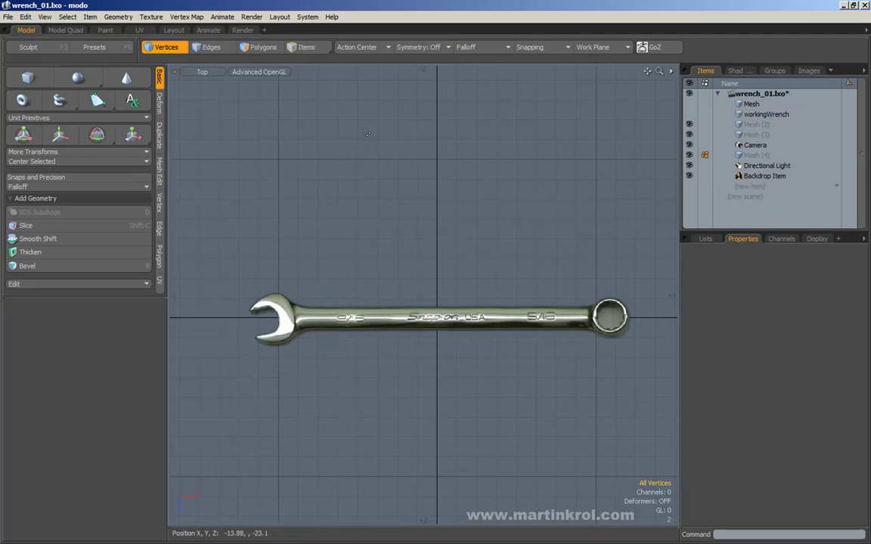
pyautogui.click(208, 48)
pyautogui.moveTo(197, 76); pyautogui.dragTo(725, 499)
pyautogui.click(265, 50)
pyautogui.moveTo(255, 162)
pyautogui.mouseDown()
pyautogui.moveTo(283, 231)
pyautogui.moveTo(359, 301)
pyautogui.mouseUp()
pyautogui.moveTo(293, 184); pyautogui.dragTo(557, 365)
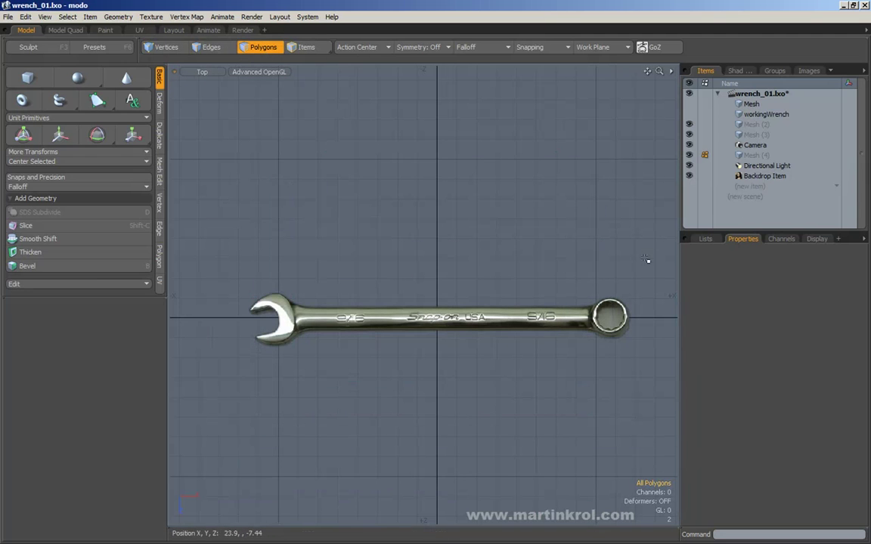
# Step: Look through the available new item types down to Backdrop Item without adding one
pyautogui.click(753, 155)
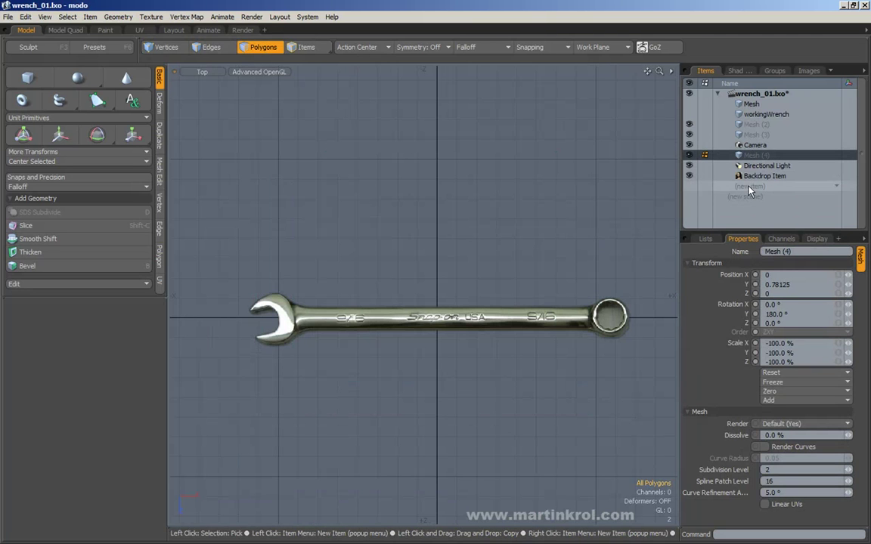
pyautogui.click(748, 188)
pyautogui.click(745, 188)
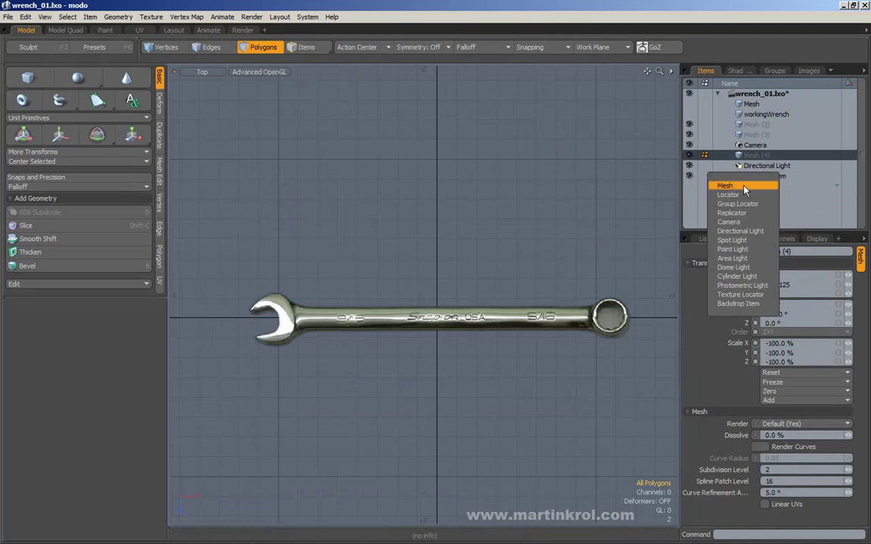
pyautogui.click(738, 303)
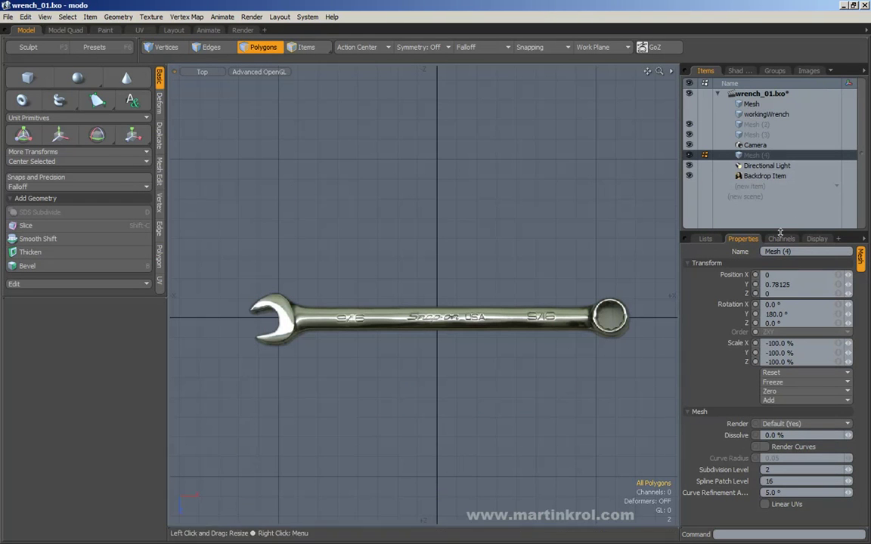
pyautogui.keyDown('alt'); pyautogui.moveTo(486, 267); pyautogui.dragTo(529, 242, button='right'); pyautogui.keyUp('alt')
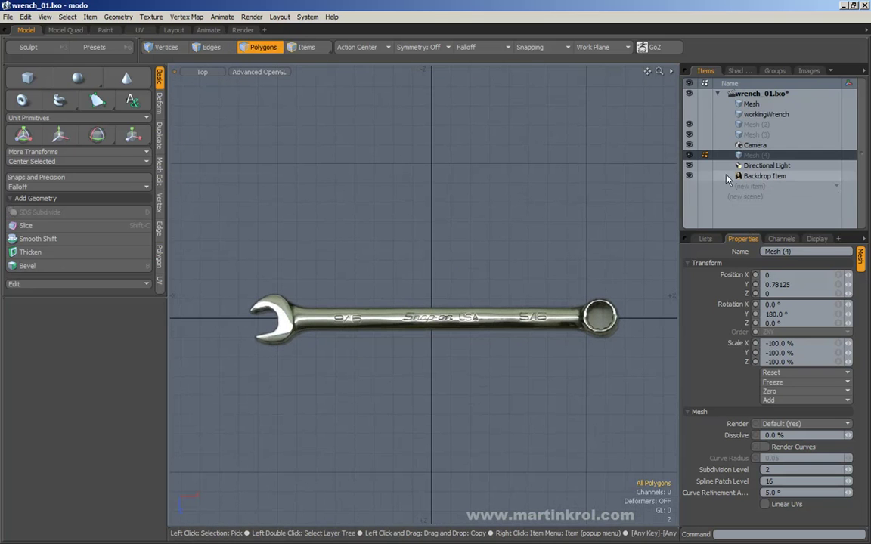
# Step: Reorder the item list so Camera, Directional Light and Backdrop Item come above the mesh items
pyautogui.click(757, 145)
pyautogui.moveTo(760, 149); pyautogui.dragTo(756, 94)
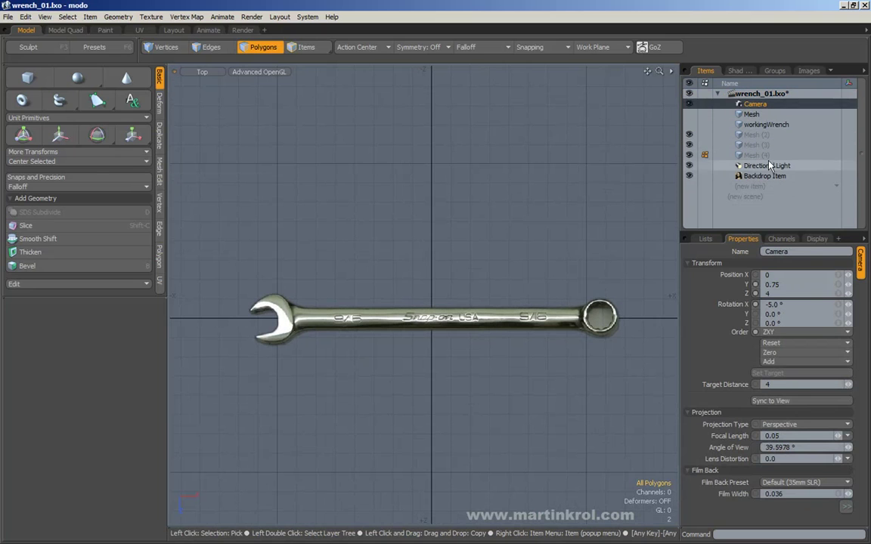
pyautogui.click(769, 166)
pyautogui.moveTo(773, 171); pyautogui.dragTo(756, 110)
pyautogui.click(773, 177)
pyautogui.moveTo(775, 179); pyautogui.dragTo(762, 114)
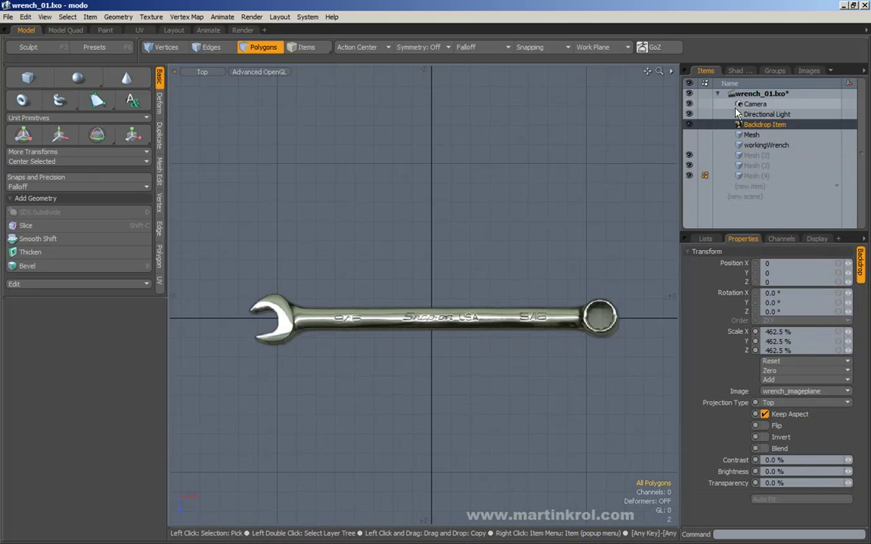
# Step: Make the empty Mesh (3) the active mesh for the new wrench
pyautogui.click(757, 156)
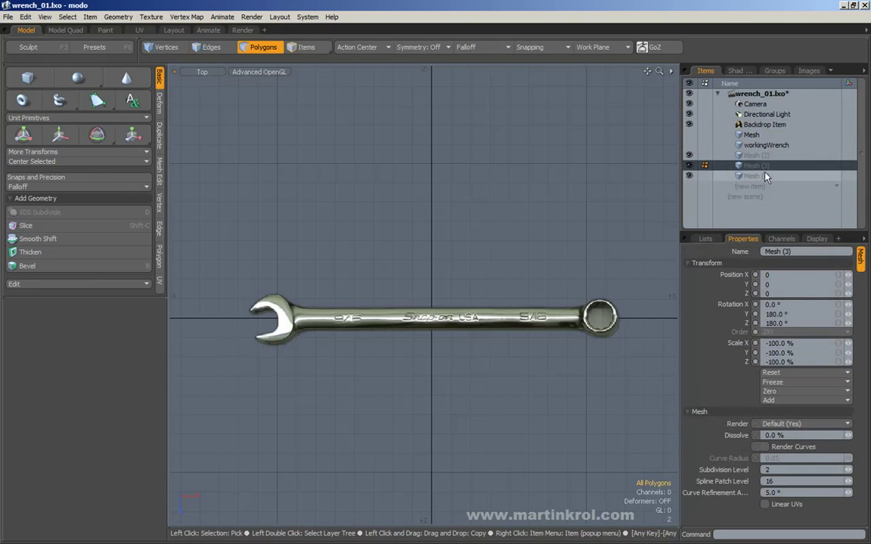
pyautogui.click(764, 165)
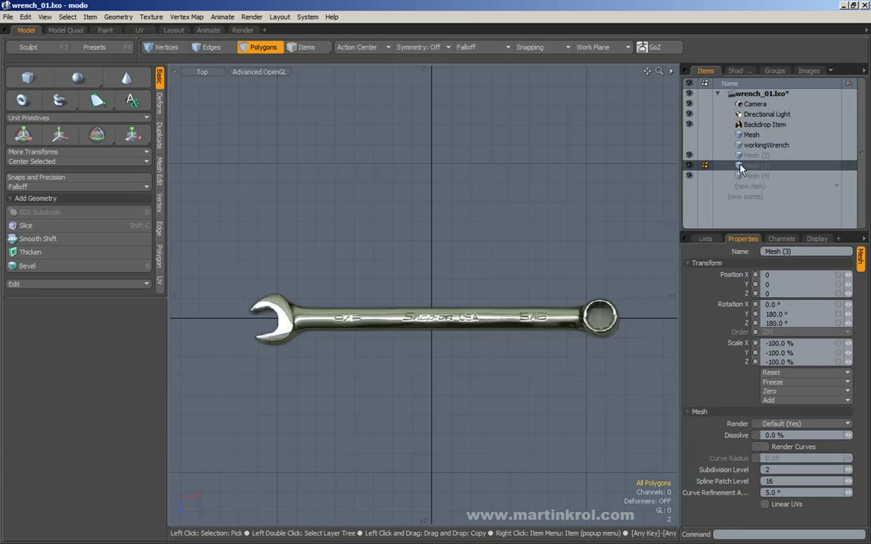
pyautogui.click(758, 156)
pyautogui.click(762, 168)
pyautogui.click(763, 175)
pyautogui.click(755, 166)
pyautogui.keyDown('alt'); pyautogui.moveTo(443, 288); pyautogui.dragTo(433, 294); pyautogui.keyUp('alt')
pyautogui.keyDown('alt'); pyautogui.scroll(1, 452, 301); pyautogui.keyUp('alt')
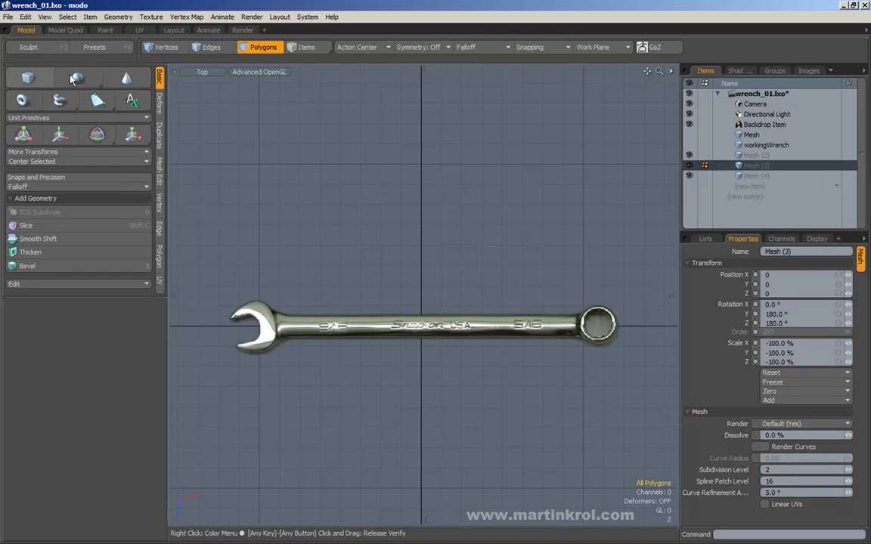
# Step: Start a Pen polygon along the handle's lower edge, with points at about X 0.06, Z 1.09; X -13.16, Z 1.09; and X -14.84, Z 2.34
pyautogui.click(160, 253)
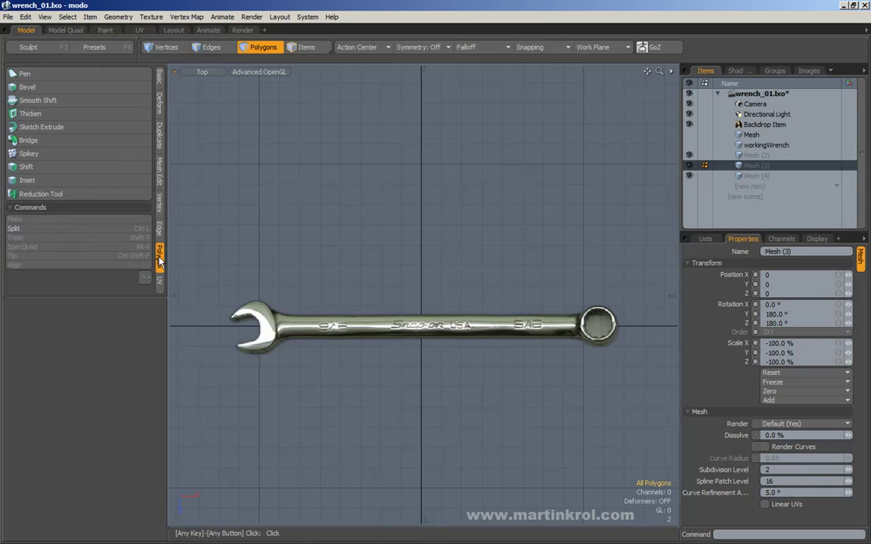
pyautogui.click(25, 74)
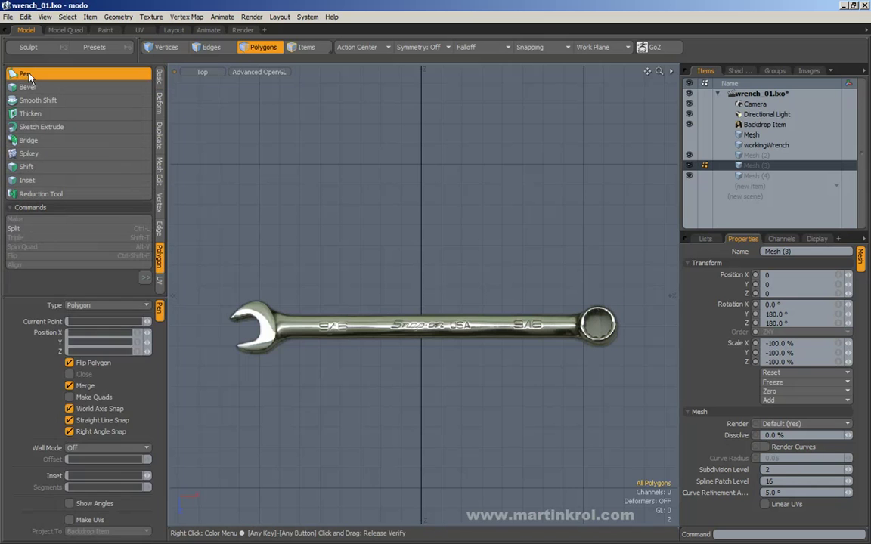
pyautogui.keyDown('alt'); pyautogui.moveTo(365, 319); pyautogui.dragTo(527, 276); pyautogui.keyUp('alt')
pyautogui.scroll(3, 382, 289)
pyautogui.keyDown('alt'); pyautogui.moveTo(446, 291); pyautogui.dragTo(560, 284, button='right'); pyautogui.keyUp('alt')
pyautogui.keyDown('alt'); pyautogui.moveTo(559, 284); pyautogui.dragTo(512, 310); pyautogui.keyUp('alt')
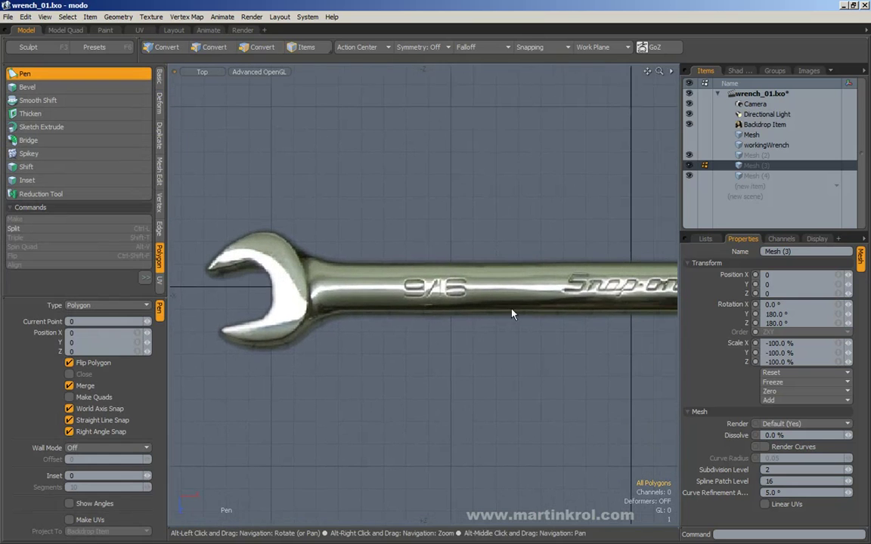
pyautogui.click(632, 312)
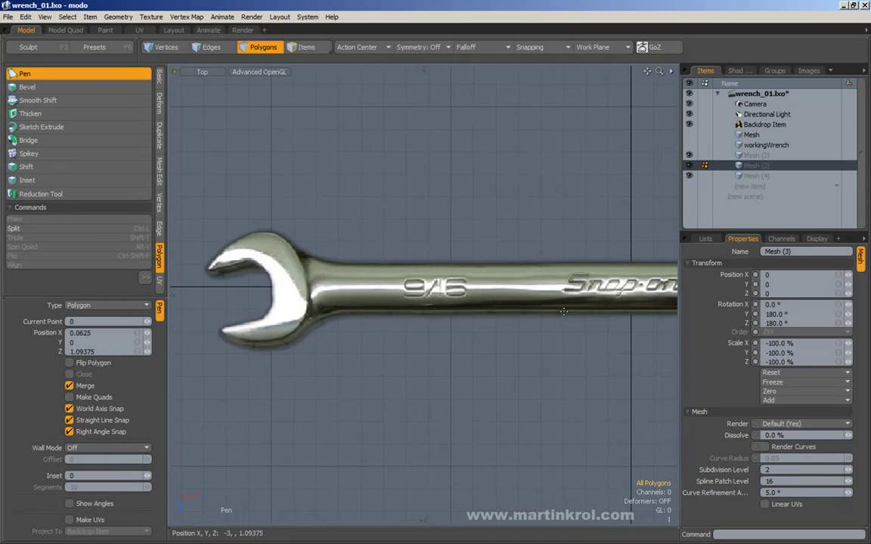
pyautogui.click(342, 302)
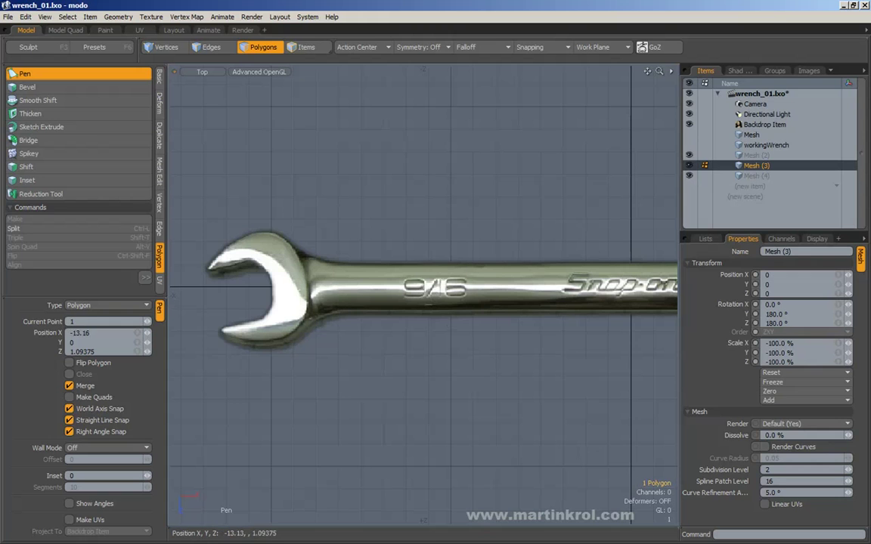
pyautogui.click(299, 341)
pyautogui.moveTo(299, 341); pyautogui.dragTo(299, 339)
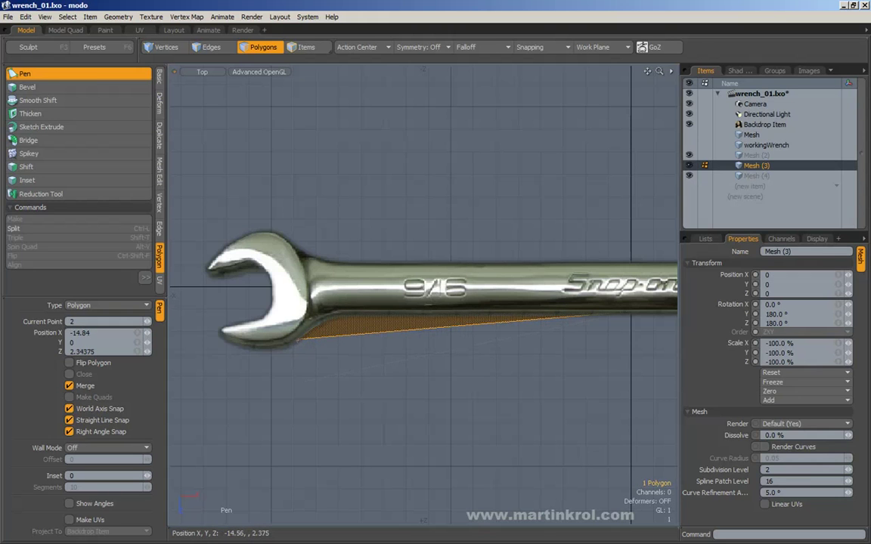
# Step: Try to place the next outline point at the lower edge of the open jaw with angle snapping active
pyautogui.click(275, 356)
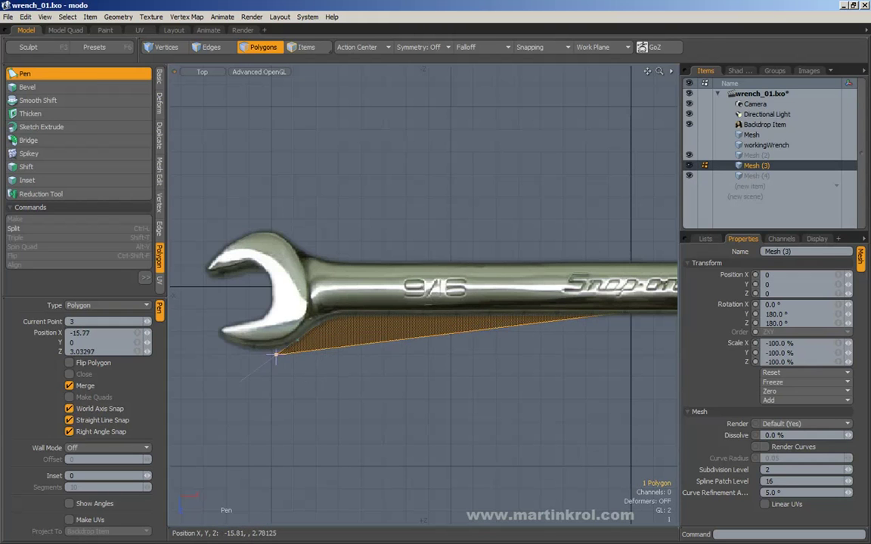
pyautogui.moveTo(276, 356); pyautogui.dragTo(243, 380)
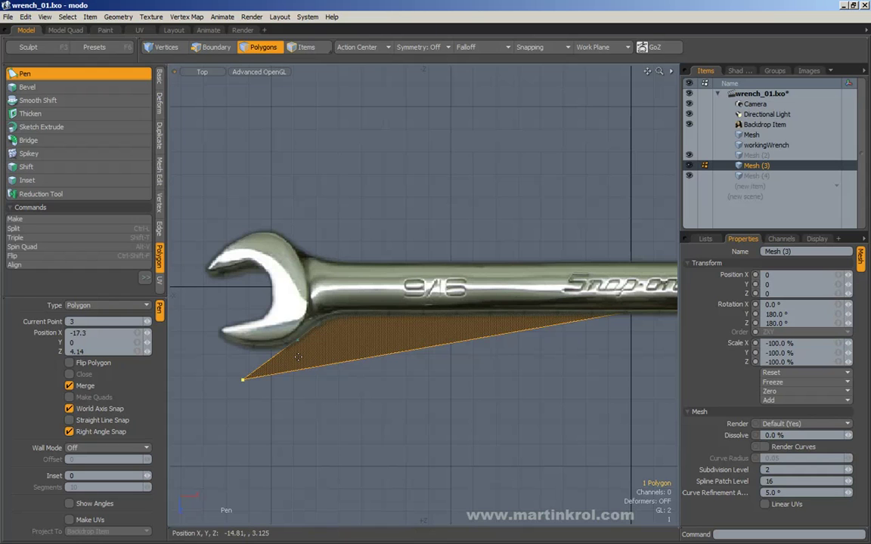
pyautogui.press('BackSpace')
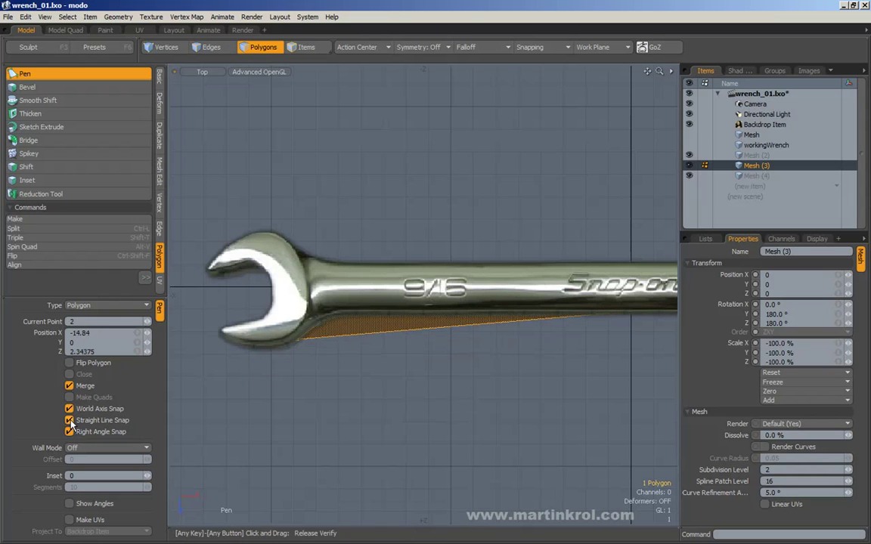
pyautogui.moveTo(284, 358); pyautogui.dragTo(271, 340)
pyautogui.press('BackSpace')
# Step: Turn off the Pen tool's World Axis, Straight Line and Right Angle snaps and remove the stray outline point
pyautogui.click(69, 432)
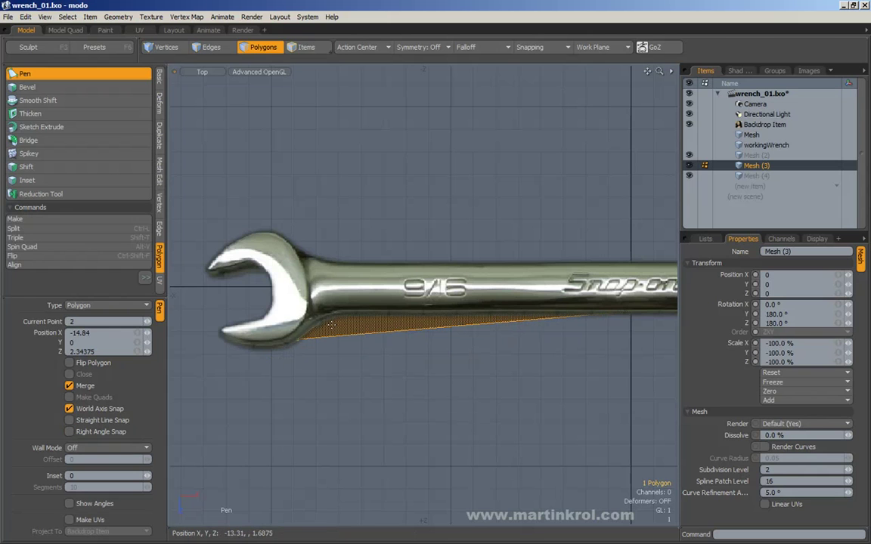
pyautogui.click(404, 499)
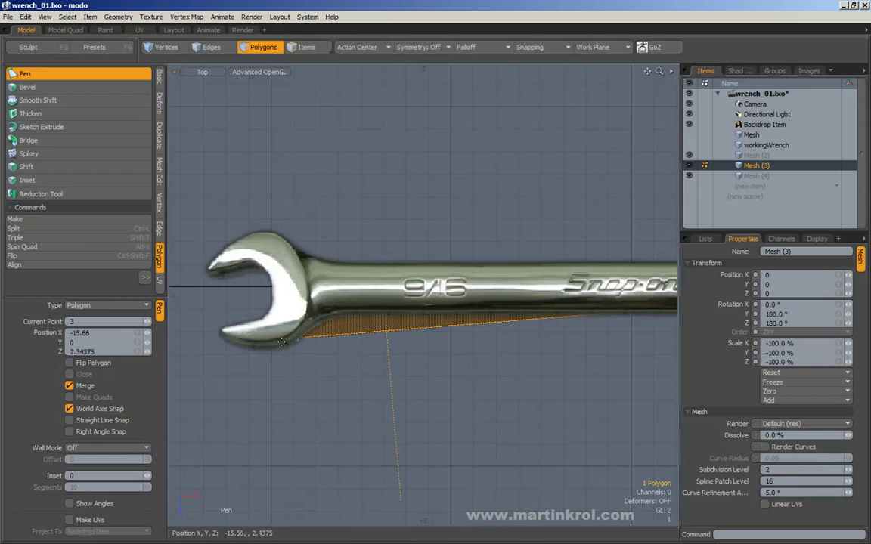
pyautogui.press('BackSpace')
# Step: Trace the lower jaw's outer edge with Pen points from about X -15.88, Z 2.75 to the tip at about X -18, Z 2.25
pyautogui.click(274, 349)
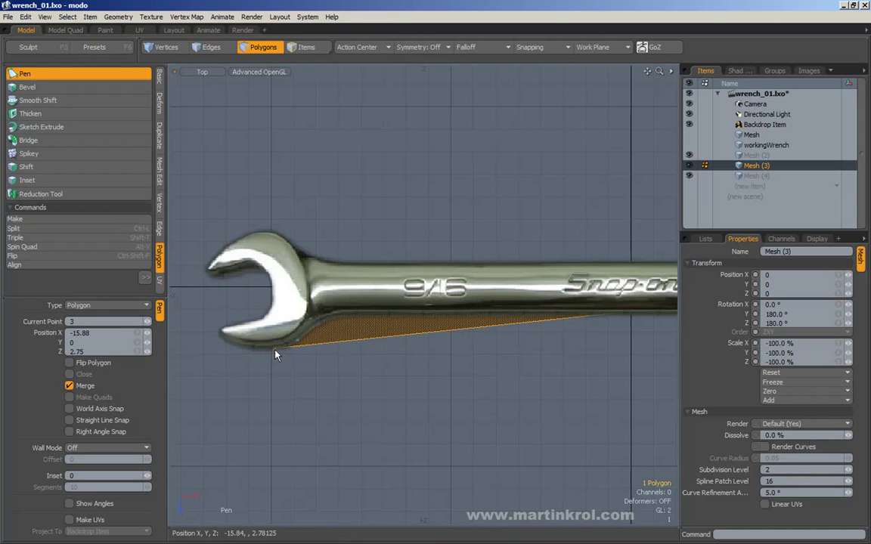
pyautogui.click(248, 346)
pyautogui.click(226, 340)
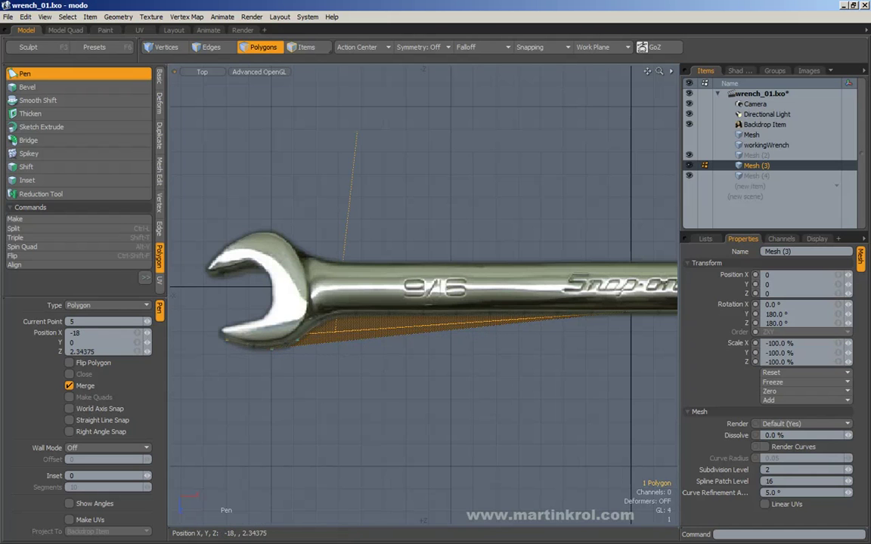
pyautogui.moveTo(307, 331); pyautogui.dragTo(306, 330)
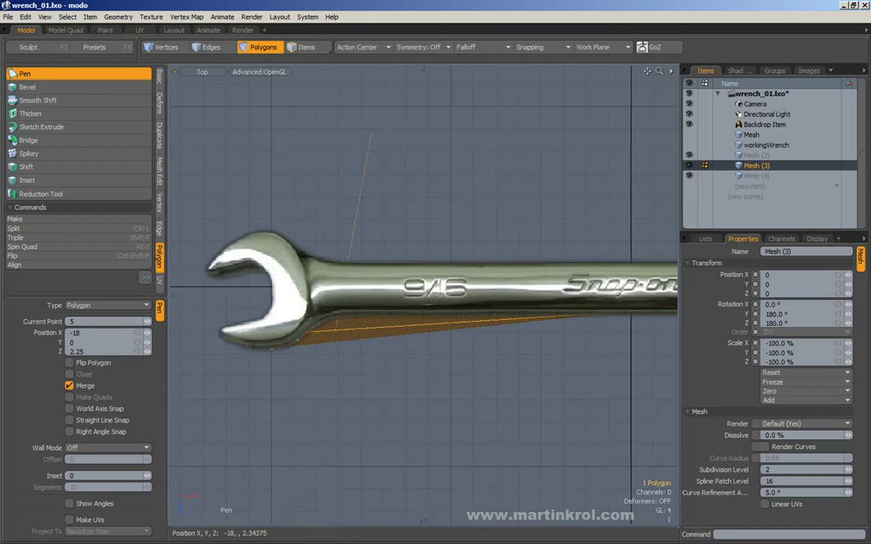
pyautogui.click(221, 331)
# Step: Trace the inside of the jaw opening through about X -16.4, Z 1.5 and X -15.92, Z 0.16 to the upper tip at X -18.8, Z -0.95
pyautogui.moveTo(251, 323); pyautogui.dragTo(260, 321)
pyautogui.scroll(5, 331, 340)
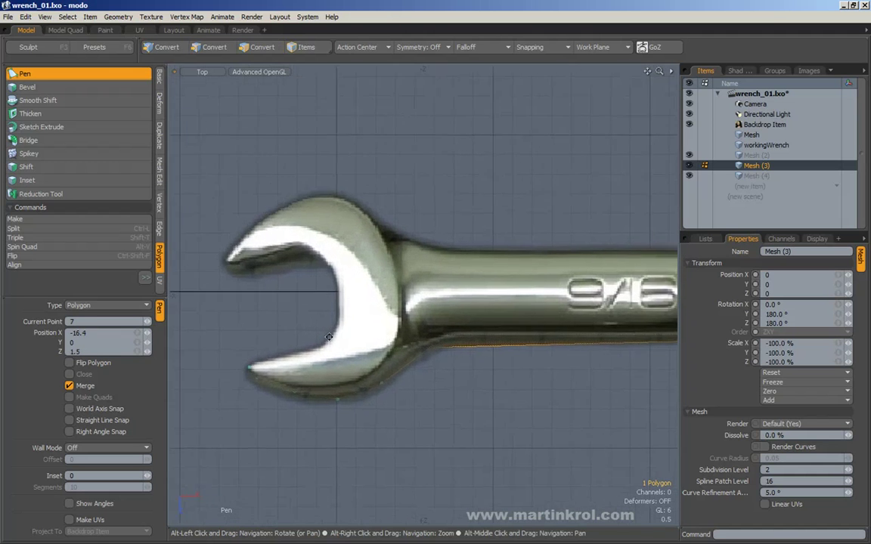
pyautogui.click(379, 327)
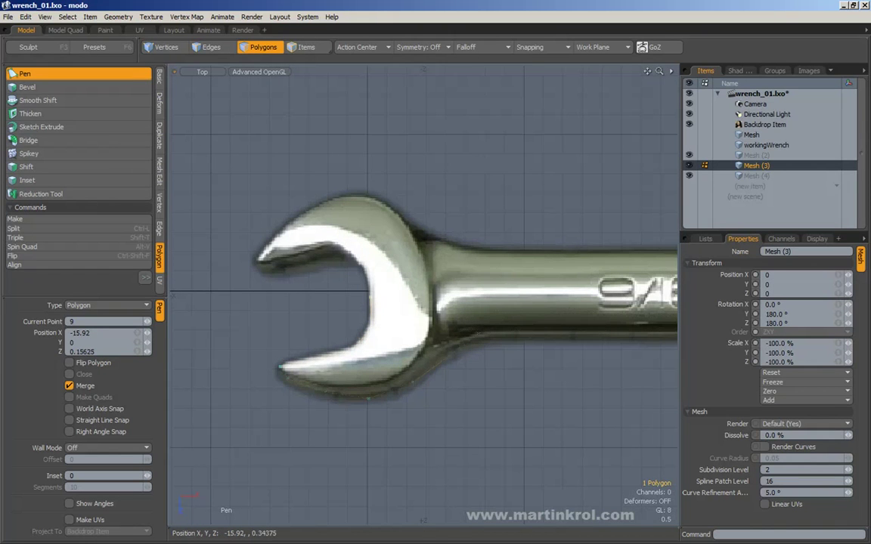
pyautogui.click(330, 250)
pyautogui.click(351, 259)
pyautogui.click(293, 219)
pyautogui.click(260, 263)
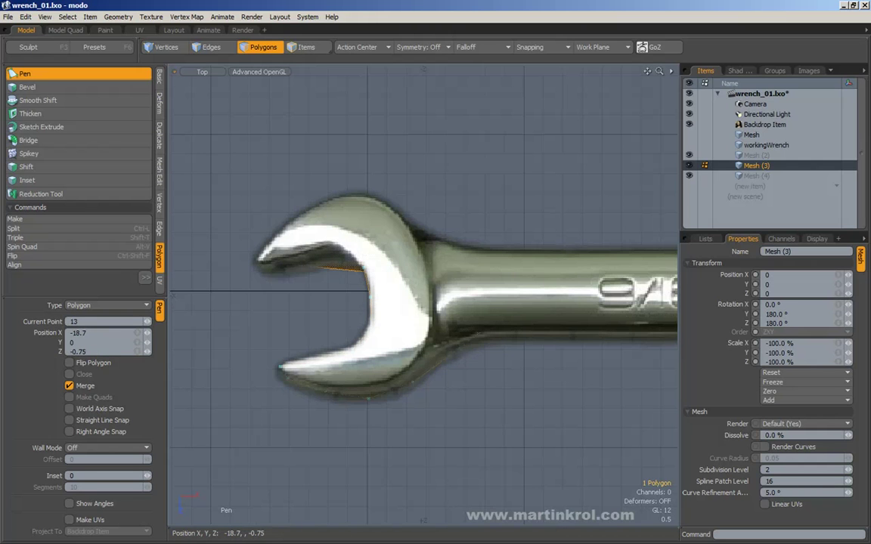
pyautogui.click(259, 255)
# Step: Trace the upper jaw's outer edge through about X -17, Z -2.33; X -15.67, Z -2.33; and X -14.88, Z -1.64 to the handle
pyautogui.keyDown('alt'); pyautogui.moveTo(281, 242); pyautogui.dragTo(273, 255); pyautogui.keyUp('alt')
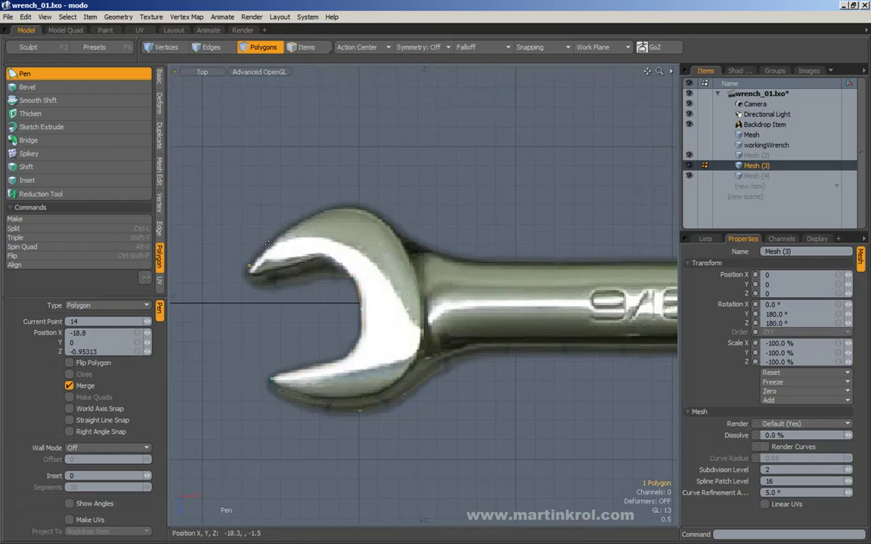
pyautogui.click(284, 235)
pyautogui.click(320, 215)
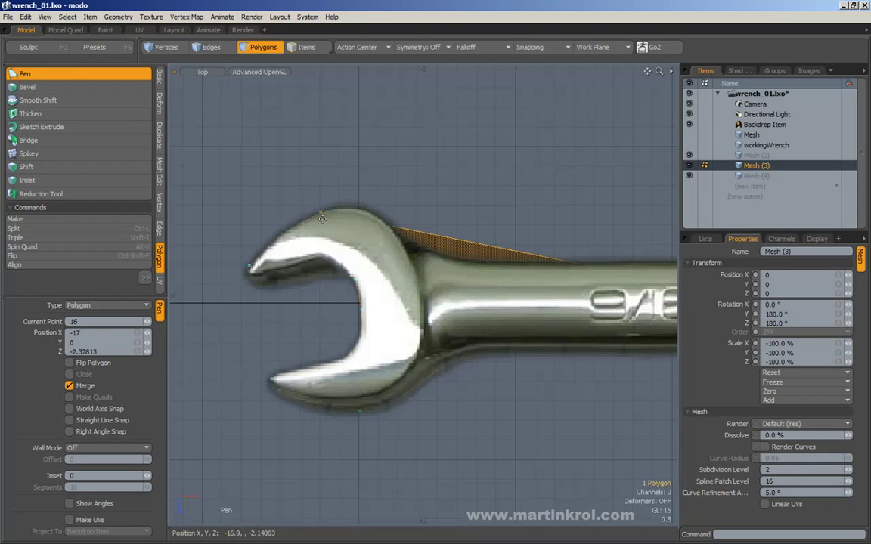
pyautogui.click(368, 213)
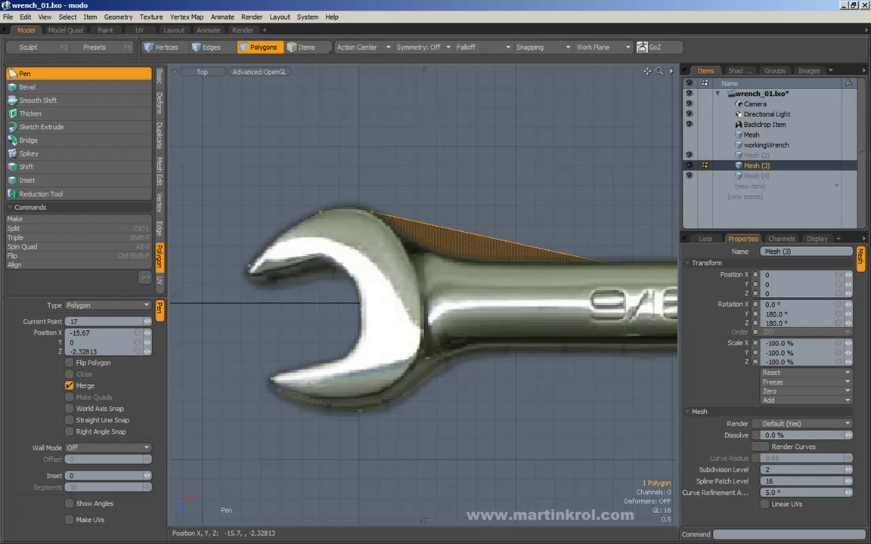
pyautogui.click(399, 240)
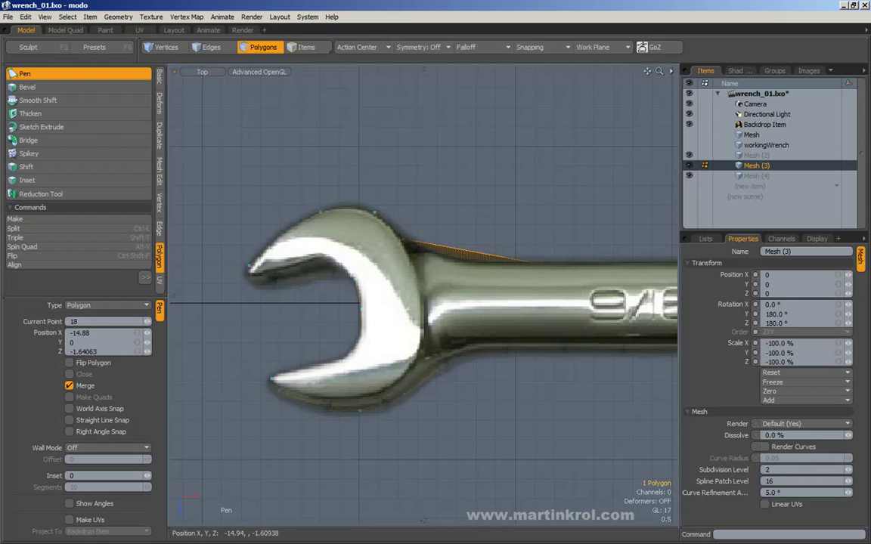
pyautogui.click(452, 258)
# Step: Finish the half-wrench outline with a point on the handle's upper edge at about X -0.09, Z -1.06, and drop the Pen tool
pyautogui.keyDown('alt'); pyautogui.moveTo(535, 282); pyautogui.dragTo(344, 276); pyautogui.keyUp('alt')
pyautogui.scroll(-1, 344, 276)
pyautogui.keyDown('alt'); pyautogui.scroll(-3, 626, 265); pyautogui.keyUp('alt')
pyautogui.keyDown('alt'); pyautogui.moveTo(626, 265); pyautogui.dragTo(509, 276); pyautogui.keyUp('alt')
pyautogui.click(574, 273)
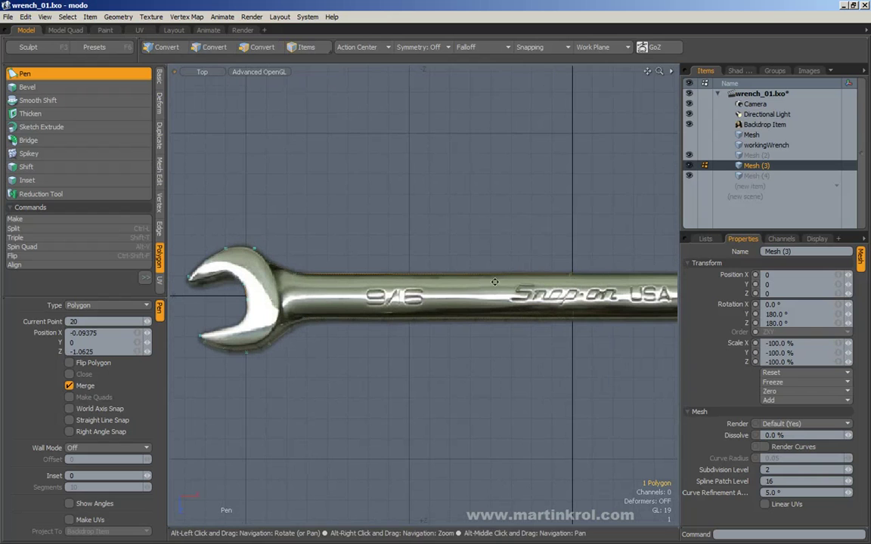
pyautogui.keyDown('alt'); pyautogui.moveTo(575, 274); pyautogui.dragTo(584, 272); pyautogui.keyUp('alt')
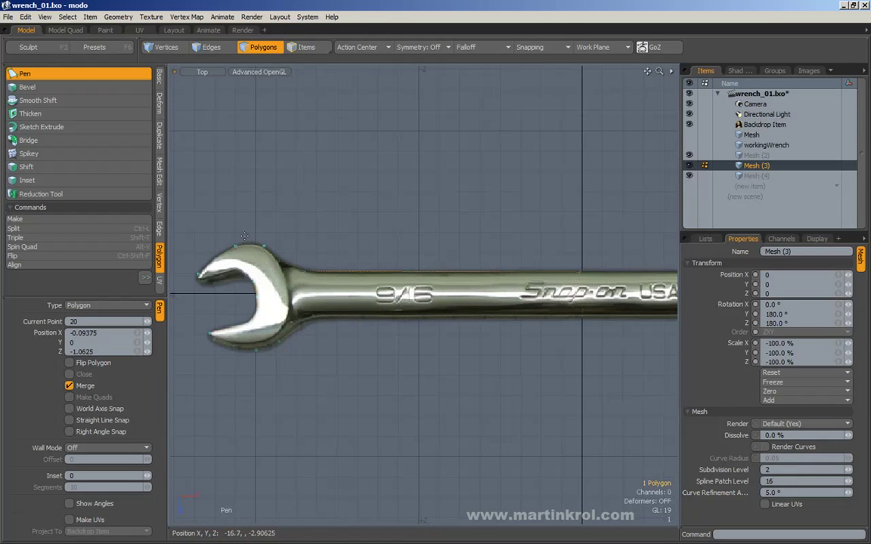
pyautogui.keyDown('alt'); pyautogui.scroll(-3, 279, 294); pyautogui.keyUp('alt')
pyautogui.keyDown('alt'); pyautogui.moveTo(282, 293); pyautogui.dragTo(314, 295); pyautogui.keyUp('alt')
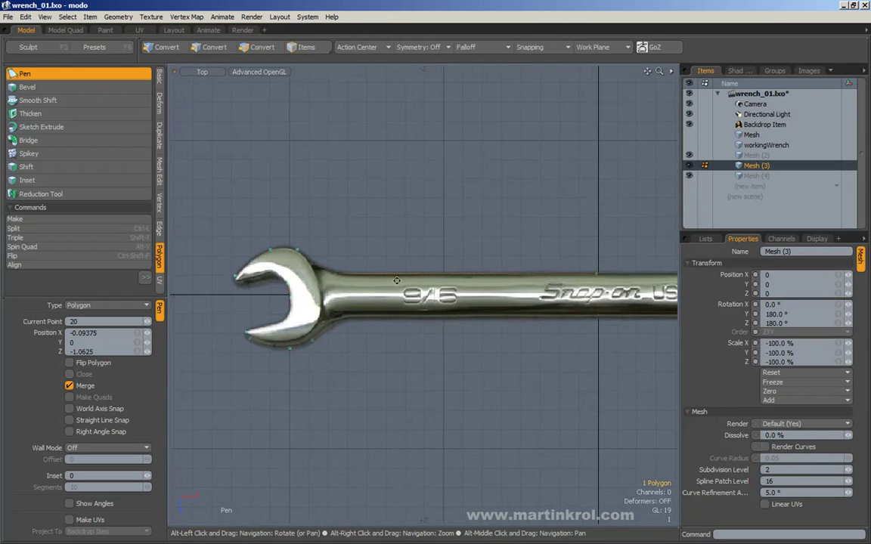
pyautogui.press('alt')
pyautogui.press('alt')
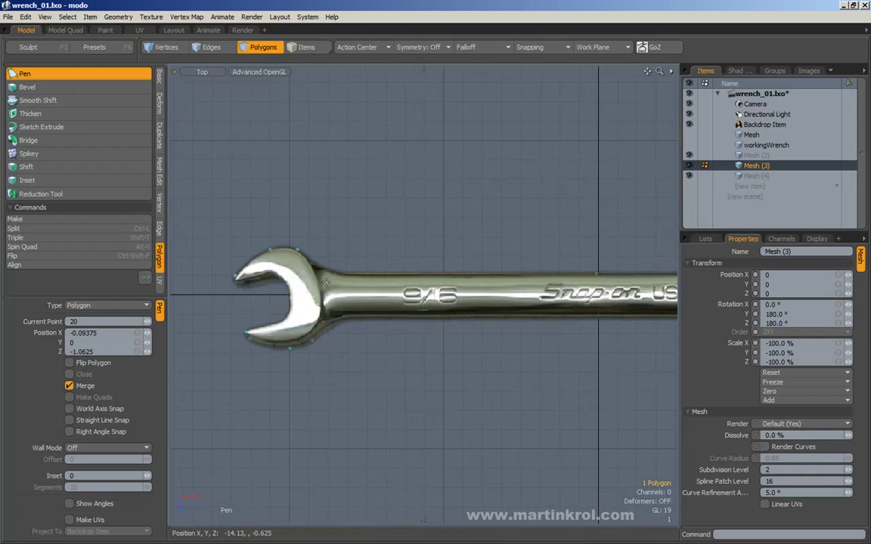
pyautogui.press('alt')
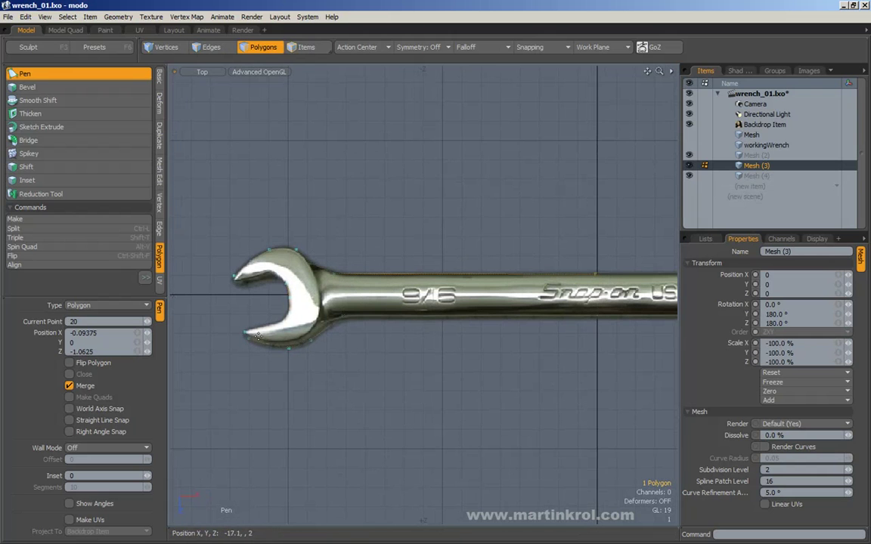
pyautogui.keyDown('alt'); pyautogui.moveTo(435, 310); pyautogui.dragTo(397, 310); pyautogui.keyUp('alt')
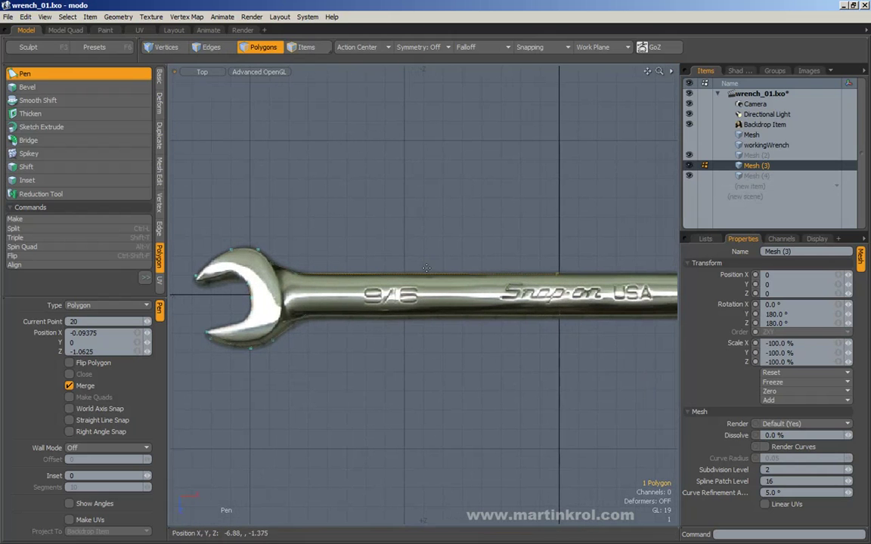
pyautogui.press('space')
# Step: Examine the whole wrench backdrop from the open jaw to the box end, and clear the polygon selection
pyautogui.keyDown('alt'); pyautogui.moveTo(434, 226); pyautogui.dragTo(453, 234); pyautogui.keyUp('alt')
pyautogui.keyDown('alt'); pyautogui.scroll(-4, 453, 236); pyautogui.keyUp('alt')
pyautogui.keyDown('alt'); pyautogui.moveTo(502, 256); pyautogui.dragTo(342, 262); pyautogui.keyUp('alt')
pyautogui.keyDown('alt'); pyautogui.scroll(-1, 397, 276); pyautogui.keyUp('alt')
pyautogui.keyDown('alt'); pyautogui.moveTo(404, 281); pyautogui.dragTo(356, 288); pyautogui.keyUp('alt')
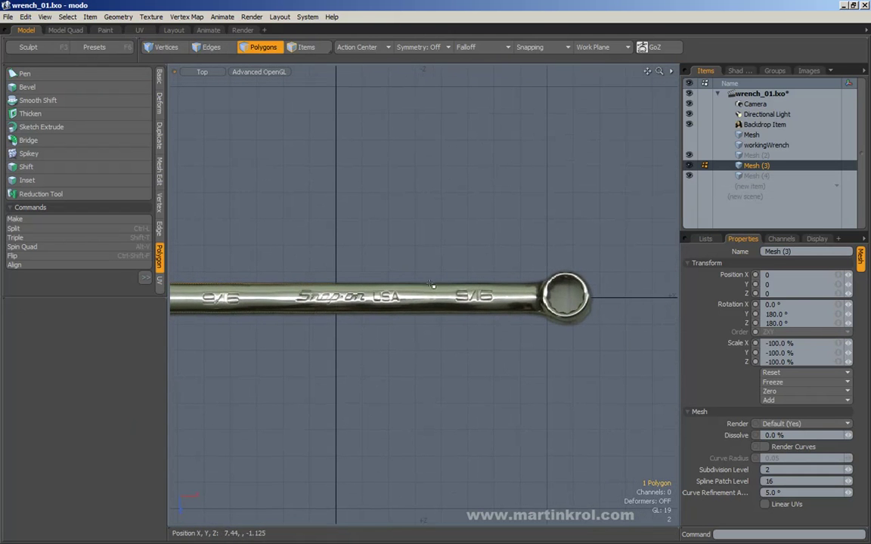
pyautogui.keyDown('ctrl'); pyautogui.keyDown('alt'); pyautogui.moveTo(517, 313); pyautogui.dragTo(450, 310); pyautogui.keyUp('alt'); pyautogui.keyUp('ctrl')
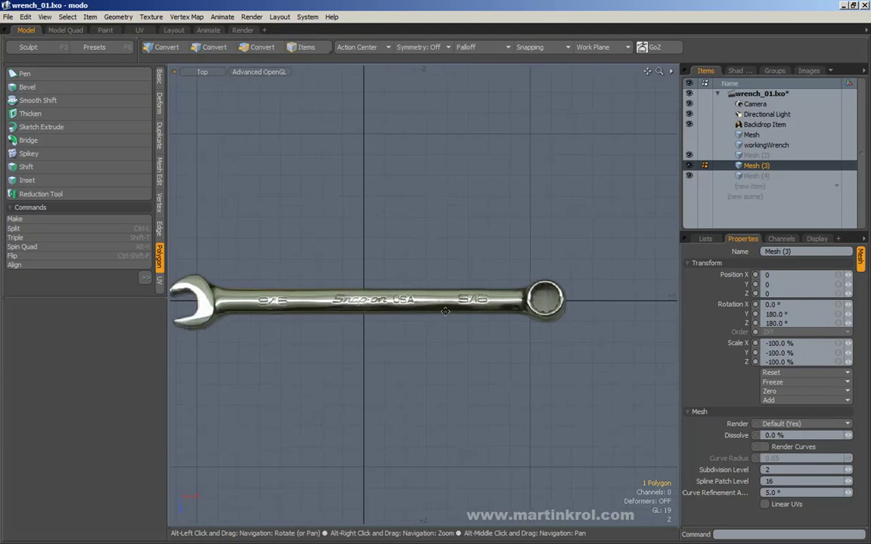
pyautogui.keyDown('alt'); pyautogui.moveTo(378, 306); pyautogui.dragTo(462, 298); pyautogui.keyUp('alt')
pyautogui.moveTo(223, 226); pyautogui.dragTo(511, 374, button='right')
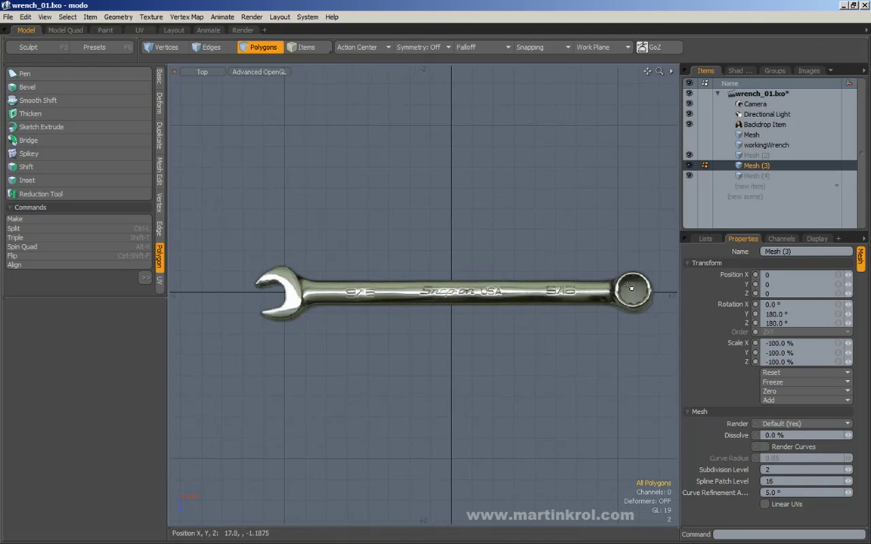
pyautogui.keyDown('alt'); pyautogui.moveTo(603, 319); pyautogui.dragTo(576, 326); pyautogui.keyUp('alt')
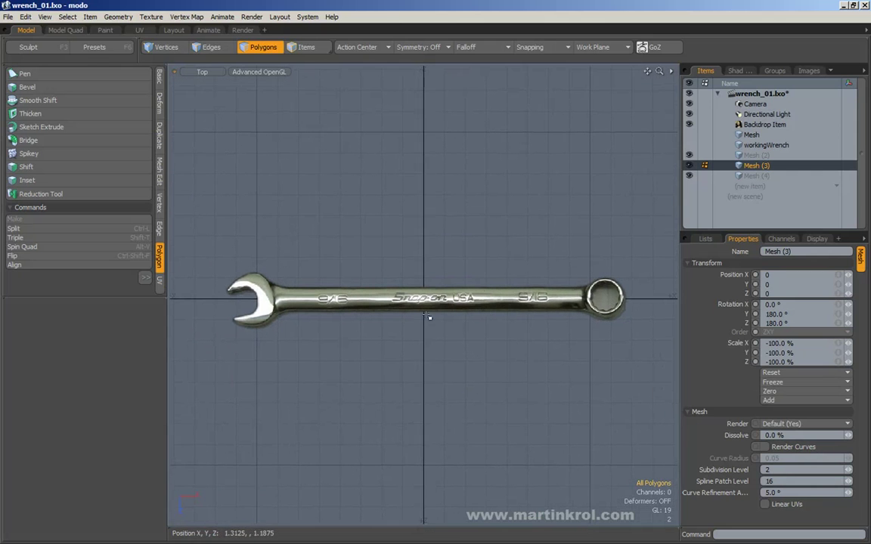
pyautogui.keyDown('alt'); pyautogui.moveTo(436, 317); pyautogui.dragTo(451, 337); pyautogui.keyUp('alt')
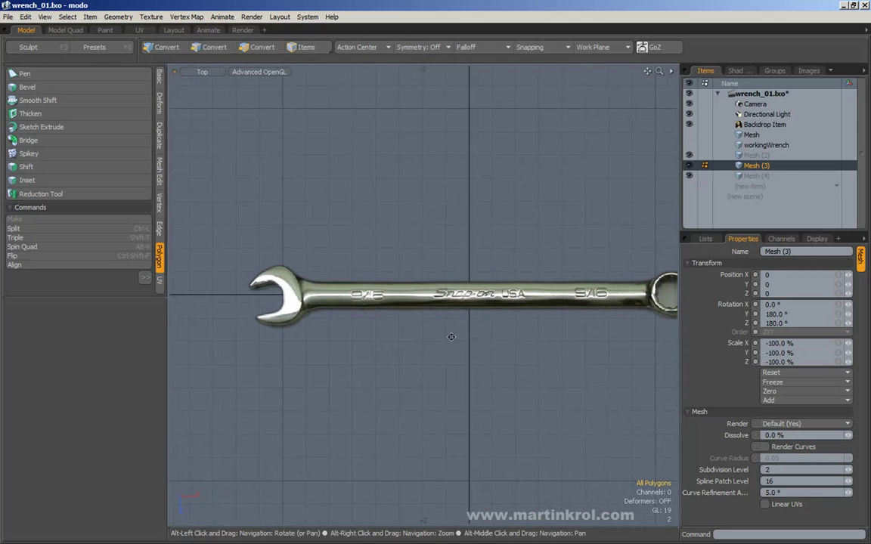
# Step: Set the backdrop image's transparency to 63.5% and check the traced polygon over the wrench
pyautogui.click(764, 126)
pyautogui.moveTo(848, 487); pyautogui.dragTo(860, 488)
pyautogui.keyDown('alt'); pyautogui.moveTo(293, 294); pyautogui.dragTo(357, 297); pyautogui.keyUp('alt')
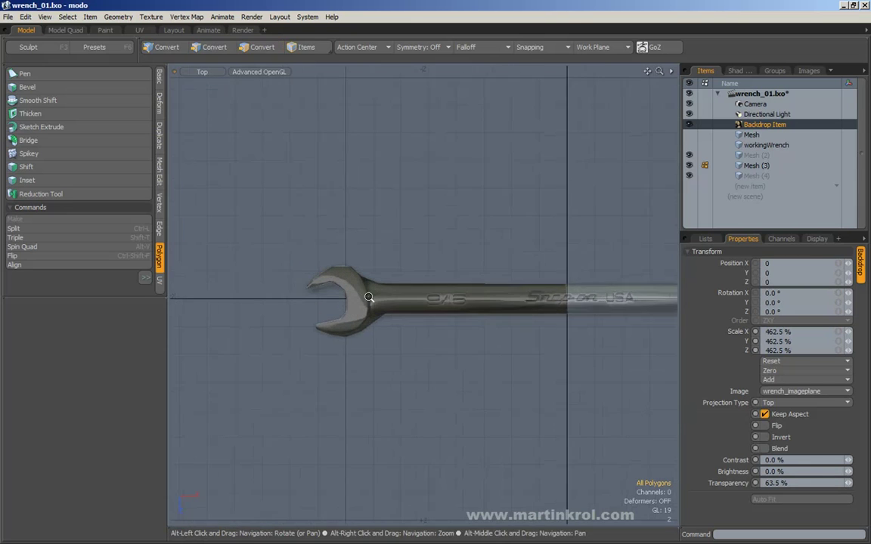
pyautogui.scroll(3, 356, 298)
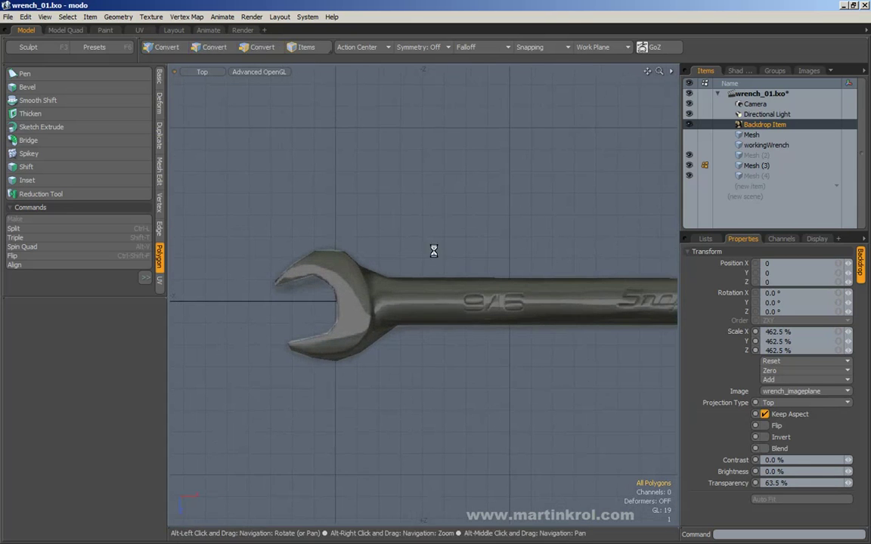
pyautogui.keyDown('alt'); pyautogui.moveTo(434, 251); pyautogui.dragTo(411, 250); pyautogui.keyUp('alt')
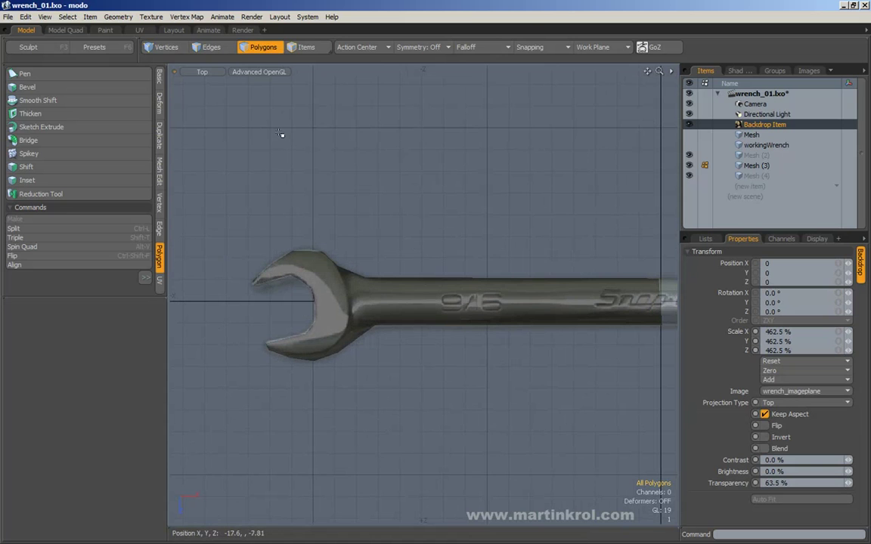
# Step: Set the Top viewport's wireframe shading option to Colored and focus on the open jaw's outline
pyautogui.click(232, 71)
pyautogui.moveTo(262, 167)
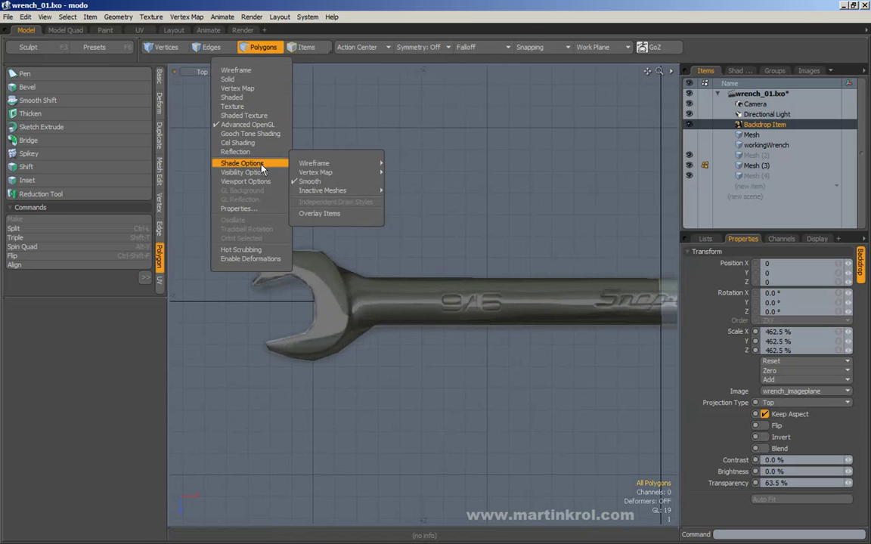
pyautogui.moveTo(355, 163)
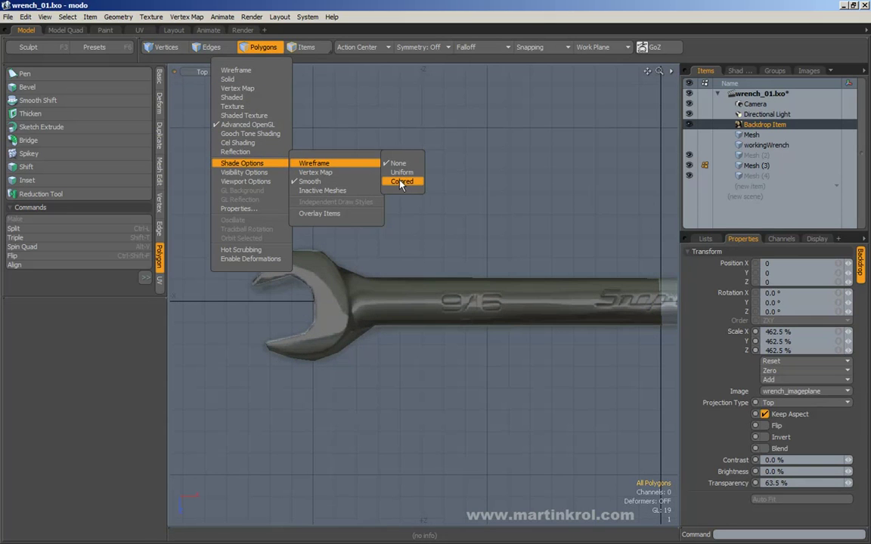
pyautogui.click(401, 183)
pyautogui.scroll(2, 382, 210)
pyautogui.keyDown('alt'); pyautogui.moveTo(343, 237); pyautogui.dragTo(389, 188); pyautogui.keyUp('alt')
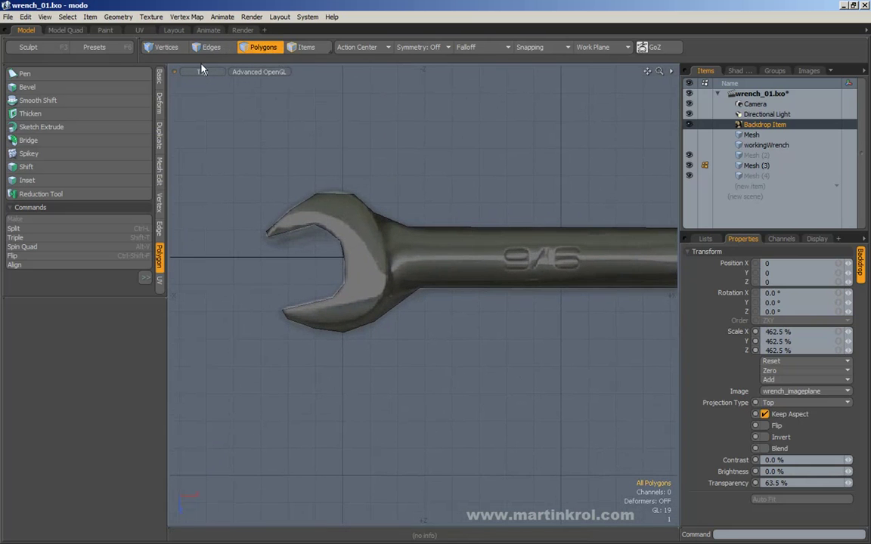
pyautogui.keyDown('alt'); pyautogui.moveTo(321, 175); pyautogui.dragTo(306, 175); pyautogui.keyUp('alt')
pyautogui.scroll(2, 305, 174)
pyautogui.keyDown('alt'); pyautogui.moveTo(350, 209); pyautogui.dragTo(352, 189); pyautogui.keyUp('alt')
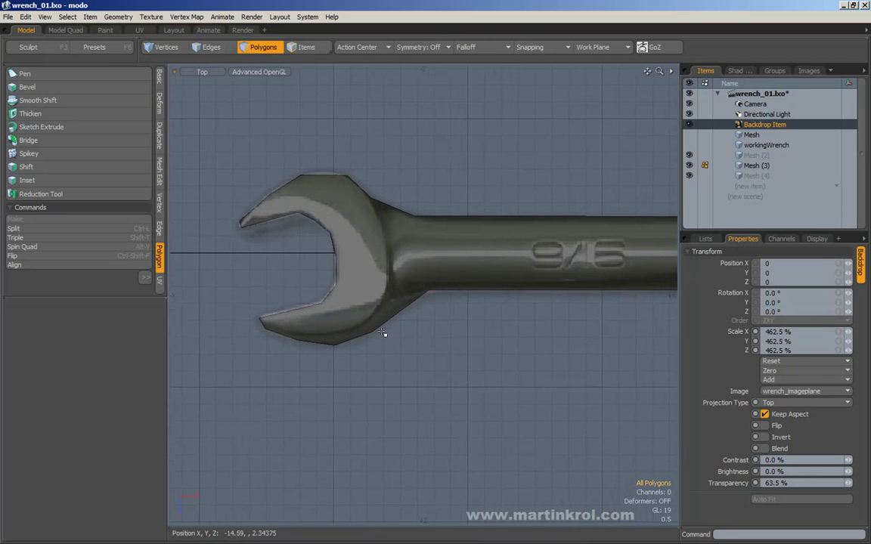
# Step: Preview the outline as a subdivision surface, compare its jaw and handle with the backdrop, and return to plain polygons
pyautogui.press('Tab')
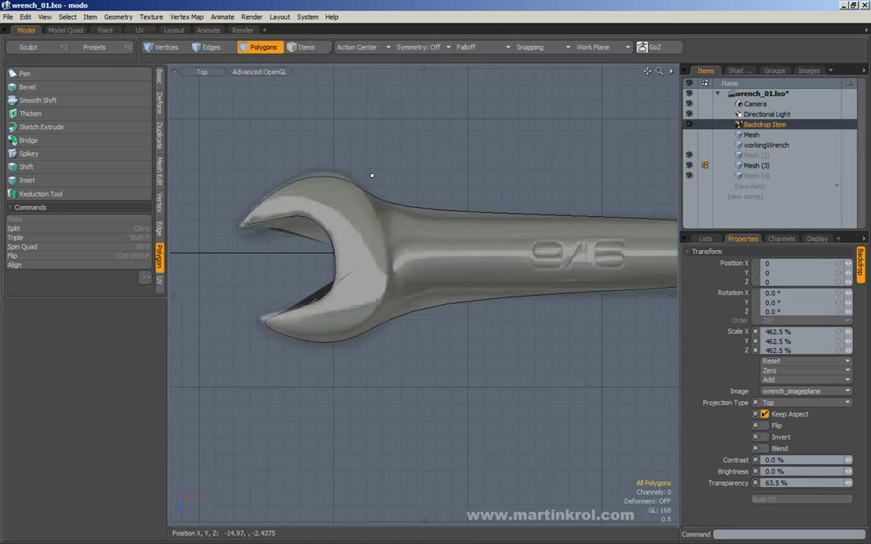
pyautogui.press('Tab')
pyautogui.press('Tab')
pyautogui.keyDown('alt'); pyautogui.moveTo(400, 171); pyautogui.dragTo(387, 167); pyautogui.keyUp('alt')
pyautogui.keyDown('ctrl'); pyautogui.keyDown('alt'); pyautogui.moveTo(388, 167); pyautogui.dragTo(380, 168); pyautogui.keyUp('alt'); pyautogui.keyUp('ctrl')
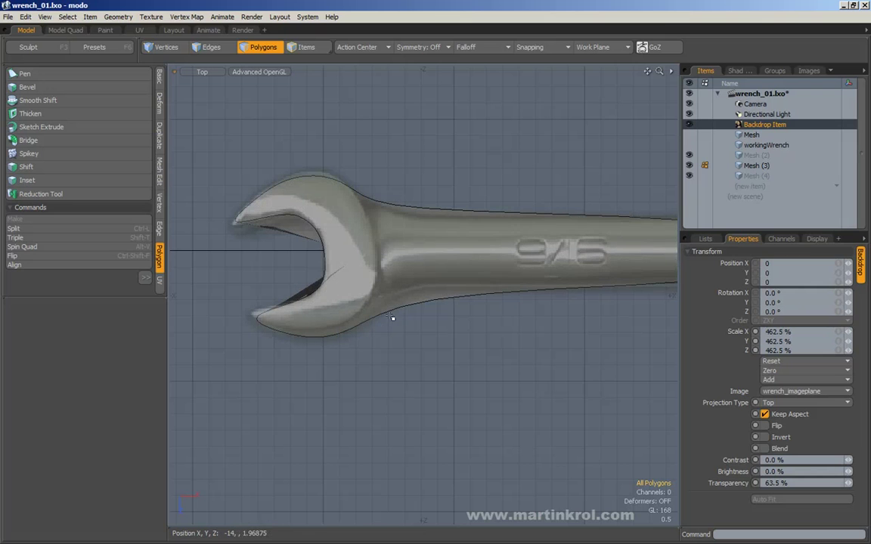
pyautogui.keyDown('alt'); pyautogui.moveTo(381, 327); pyautogui.dragTo(325, 324); pyautogui.keyUp('alt')
pyautogui.keyDown('alt'); pyautogui.moveTo(454, 201); pyautogui.dragTo(349, 180); pyautogui.keyUp('alt')
pyautogui.keyDown('ctrl'); pyautogui.keyDown('alt'); pyautogui.moveTo(349, 180); pyautogui.dragTo(306, 180); pyautogui.keyUp('alt'); pyautogui.keyUp('ctrl')
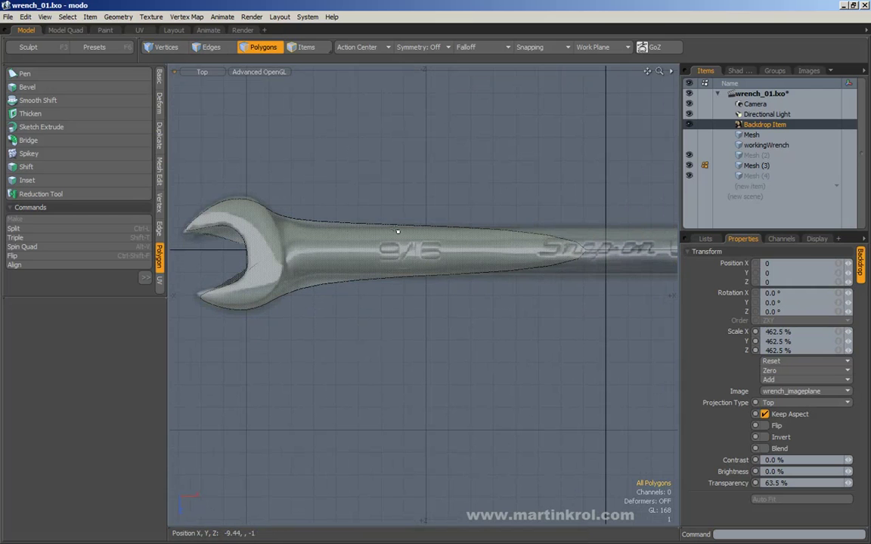
pyautogui.press('Tab')
# Step: Loop Slice the handle across its long upper and lower edges, placing the cut just behind the open jaw, and drop the tool
pyautogui.keyDown('alt'); pyautogui.moveTo(358, 185); pyautogui.dragTo(406, 211); pyautogui.keyUp('alt')
pyautogui.click(215, 50)
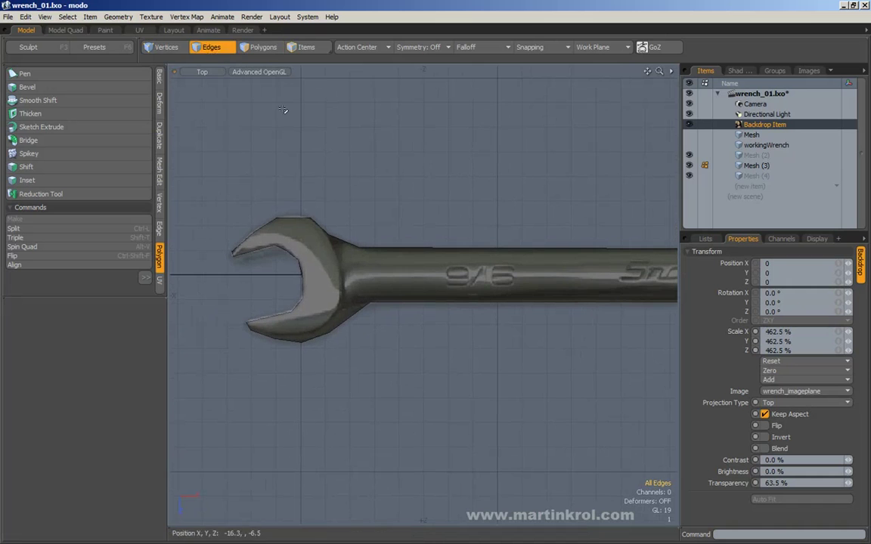
pyautogui.keyDown('alt'); pyautogui.moveTo(418, 174); pyautogui.dragTo(378, 173); pyautogui.keyUp('alt')
pyautogui.click(358, 241)
pyautogui.keyDown('shift'); pyautogui.click(332, 298); pyautogui.keyUp('shift')
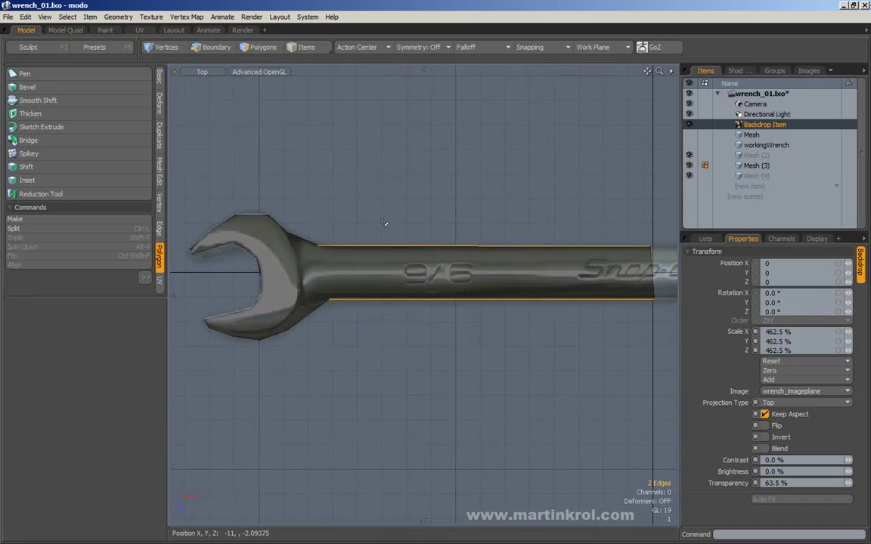
pyautogui.hotkey('alt', 'c')
pyautogui.moveTo(422, 222)
pyautogui.mouseDown()
pyautogui.moveTo(400, 223)
pyautogui.moveTo(469, 223)
pyautogui.moveTo(422, 211)
pyautogui.mouseUp()
pyautogui.click(159, 171)
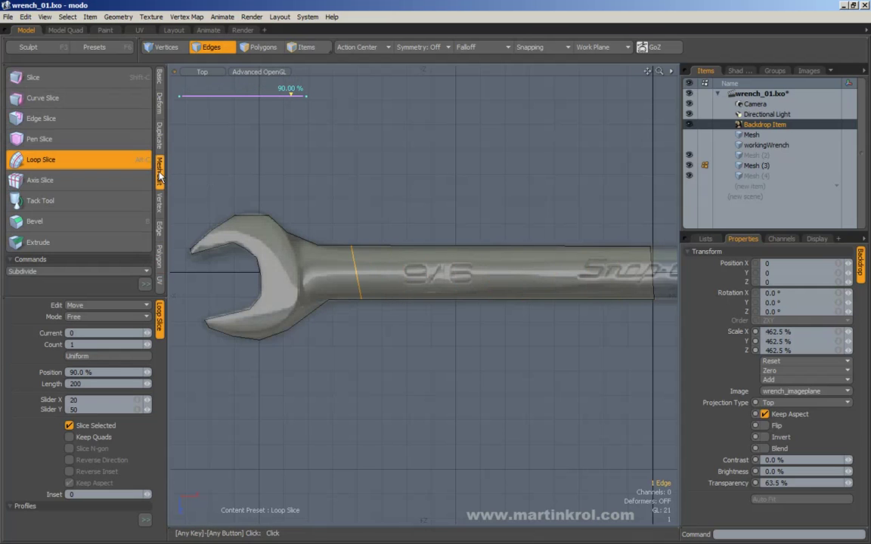
pyautogui.keyDown('alt'); pyautogui.moveTo(453, 206); pyautogui.dragTo(475, 214); pyautogui.keyUp('alt')
pyautogui.moveTo(422, 204)
pyautogui.mouseDown()
pyautogui.moveTo(438, 205)
pyautogui.moveTo(432, 212)
pyautogui.mouseUp()
pyautogui.press('Escape')
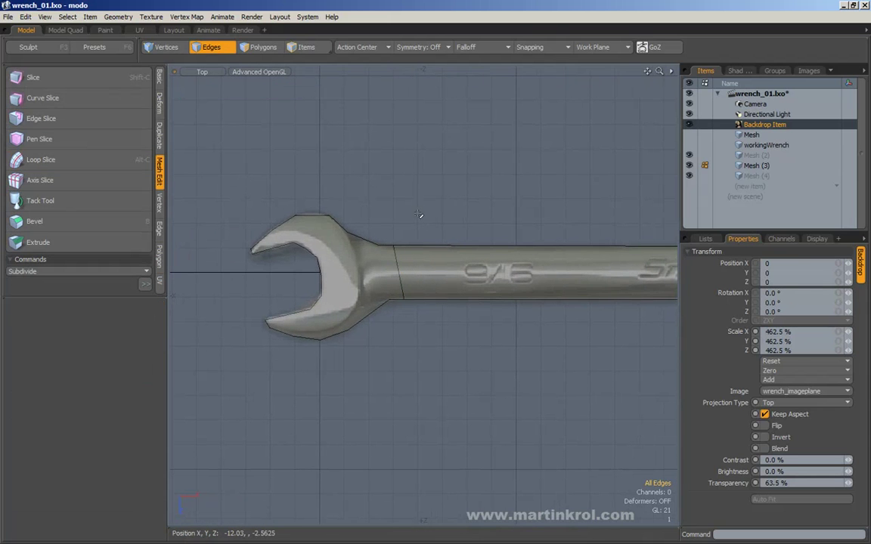
# Step: Preview the sliced outline as a subdivision surface, inspect the handle's end, and return to plain polygons
pyautogui.keyDown('alt'); pyautogui.keyDown('shift'); pyautogui.moveTo(394, 227); pyautogui.dragTo(344, 225); pyautogui.keyUp('shift'); pyautogui.keyUp('alt')
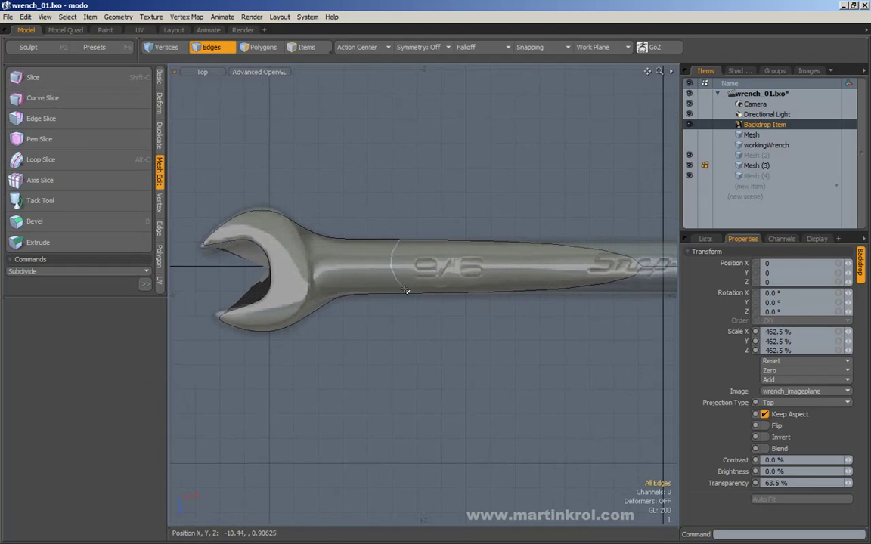
pyautogui.keyDown('alt'); pyautogui.keyDown('shift'); pyautogui.moveTo(394, 290); pyautogui.dragTo(293, 314); pyautogui.keyUp('shift'); pyautogui.keyUp('alt')
pyautogui.keyDown('alt'); pyautogui.keyDown('shift'); pyautogui.moveTo(523, 172); pyautogui.dragTo(463, 171); pyautogui.keyUp('shift'); pyautogui.keyUp('alt')
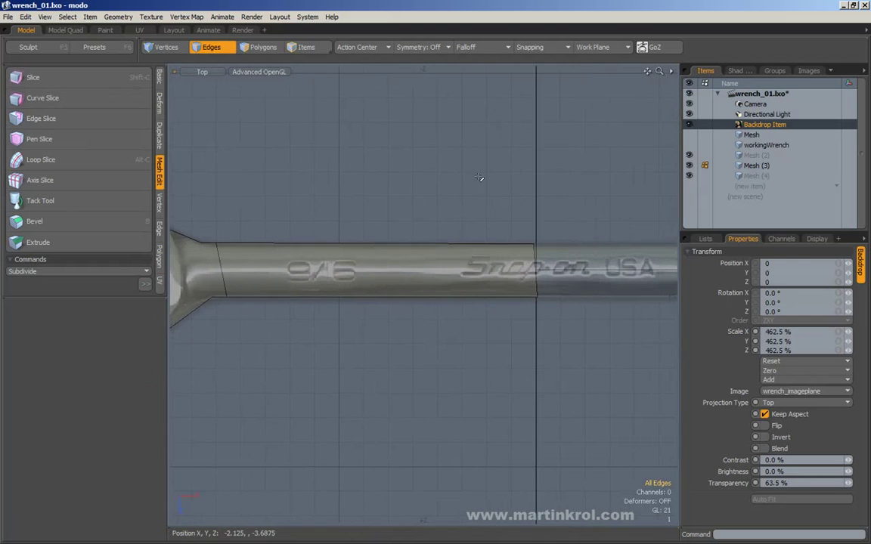
# Step: Loop Slice the handle across its long upper and lower edges, placing the cut close to the cut-off end, and clear the selection
pyautogui.moveTo(499, 196)
pyautogui.mouseDown()
pyautogui.moveTo(511, 319)
pyautogui.moveTo(535, 311)
pyautogui.mouseUp()
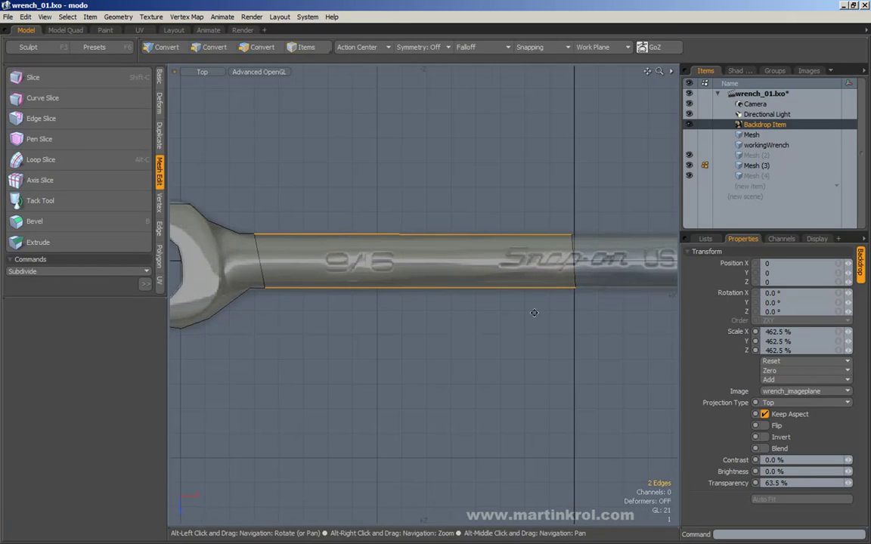
pyautogui.hotkey('alt', 'c')
pyautogui.click(580, 188)
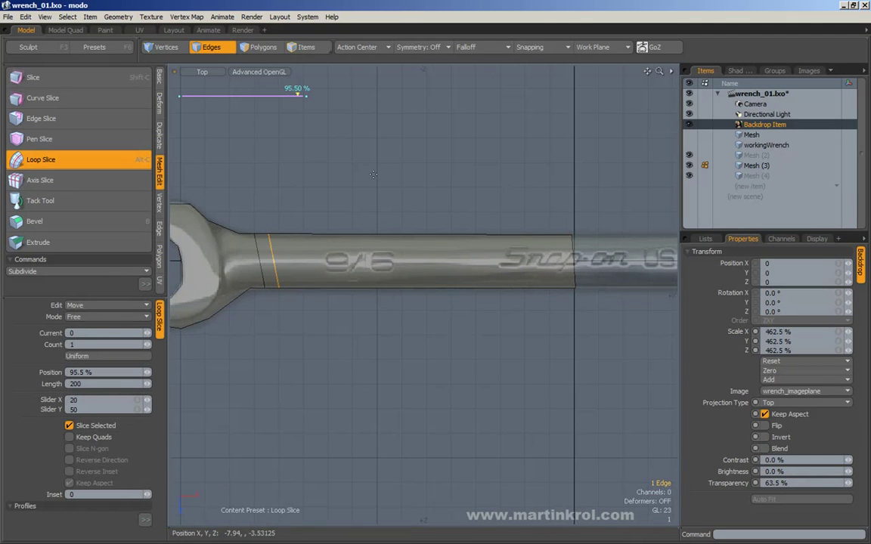
pyautogui.moveTo(398, 170); pyautogui.dragTo(520, 169)
pyautogui.press('space')
pyautogui.click(576, 177)
# Step: Preview the mesh as a subdivision surface, return to polygons, and compare the handle with the backdrop up to the box end
pyautogui.press('Tab')
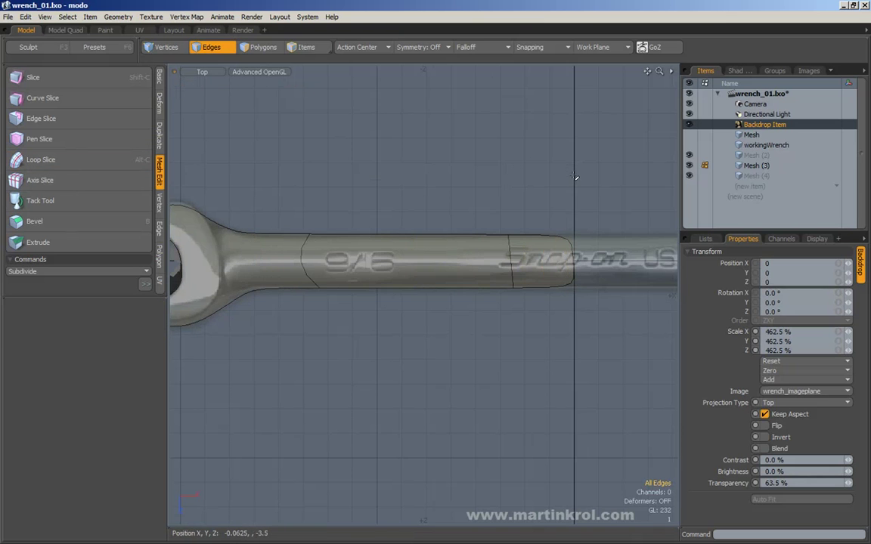
pyautogui.keyDown('alt'); pyautogui.moveTo(576, 177); pyautogui.dragTo(558, 179, button='right'); pyautogui.keyUp('alt')
pyautogui.keyDown('alt'); pyautogui.moveTo(543, 180); pyautogui.dragTo(556, 177); pyautogui.keyUp('alt')
pyautogui.scroll(-1, 557, 176)
pyautogui.press('2')
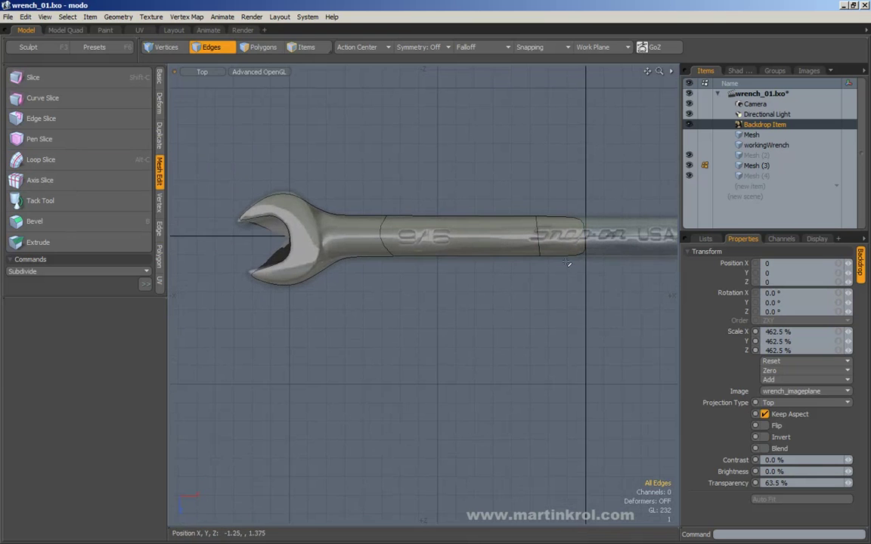
pyautogui.keyDown('alt'); pyautogui.keyDown('shift'); pyautogui.moveTo(565, 185); pyautogui.dragTo(503, 203); pyautogui.keyUp('shift'); pyautogui.keyUp('alt')
pyautogui.scroll(-1, 566, 200)
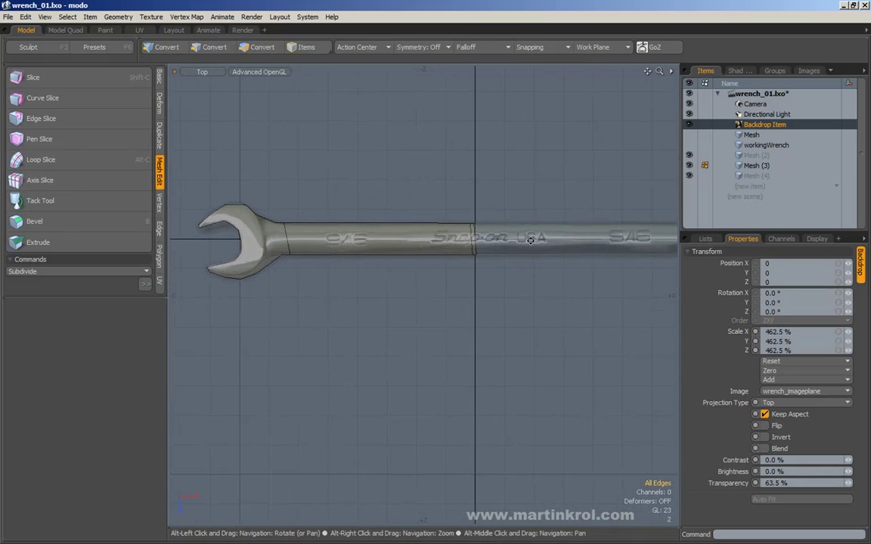
pyautogui.keyDown('alt'); pyautogui.keyDown('shift'); pyautogui.moveTo(542, 240); pyautogui.dragTo(445, 240); pyautogui.keyUp('shift'); pyautogui.keyUp('alt')
pyautogui.scroll(-1, 445, 240)
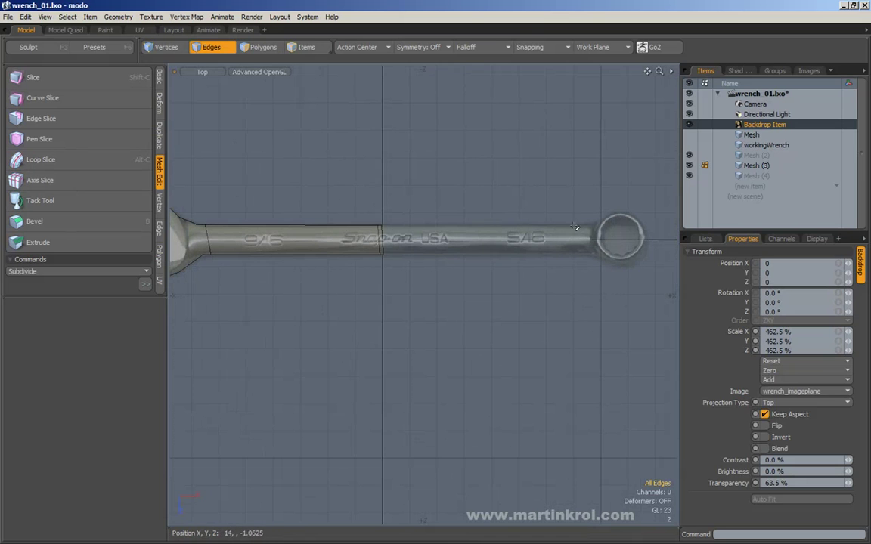
pyautogui.moveTo(346, 234); pyautogui.dragTo(437, 237)
pyautogui.keyDown('alt'); pyautogui.moveTo(444, 238); pyautogui.dragTo(535, 232); pyautogui.keyUp('alt')
pyautogui.scroll(2, 489, 233)
pyautogui.click(524, 208)
pyautogui.keyDown('alt'); pyautogui.moveTo(491, 256); pyautogui.dragTo(483, 229); pyautogui.keyUp('alt')
pyautogui.scroll(-1, 531, 225)
pyautogui.click(579, 224)
pyautogui.click(554, 226)
pyautogui.moveTo(537, 226); pyautogui.dragTo(488, 227)
pyautogui.keyDown('alt'); pyautogui.moveTo(498, 227); pyautogui.dragTo(517, 228); pyautogui.keyUp('alt')
pyautogui.press('r')
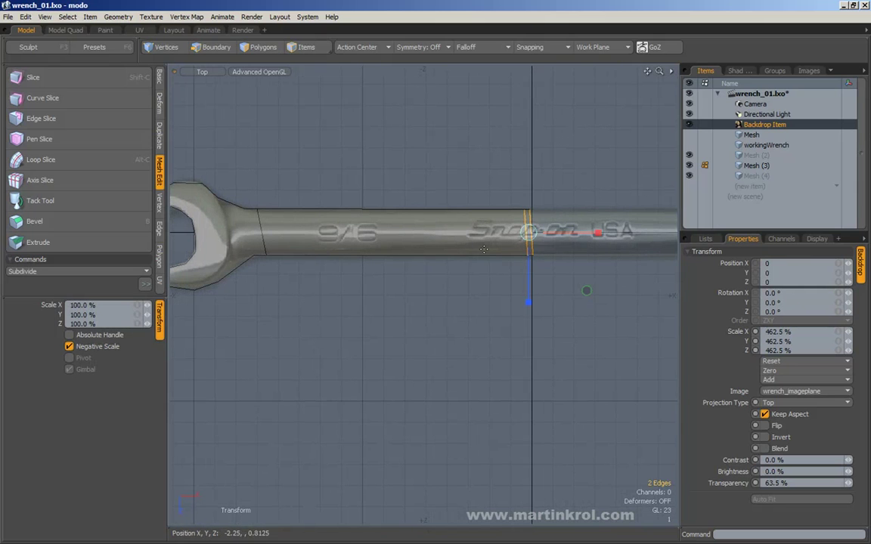
pyautogui.press('space')
# Step: Straighten the handle's outermost end edge by scaling it to 0% on X
pyautogui.click(532, 230)
pyautogui.press('r')
pyautogui.moveTo(578, 233); pyautogui.dragTo(496, 210)
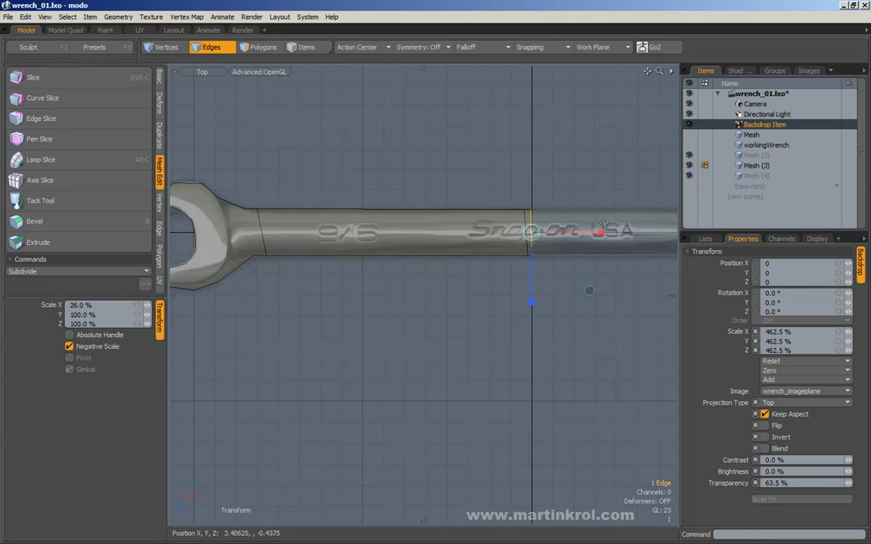
pyautogui.doubleClick(86, 304)
pyautogui.moveTo(86, 305); pyautogui.dragTo(51, 305)
pyautogui.write('0')
pyautogui.press('Return')
pyautogui.press('space')
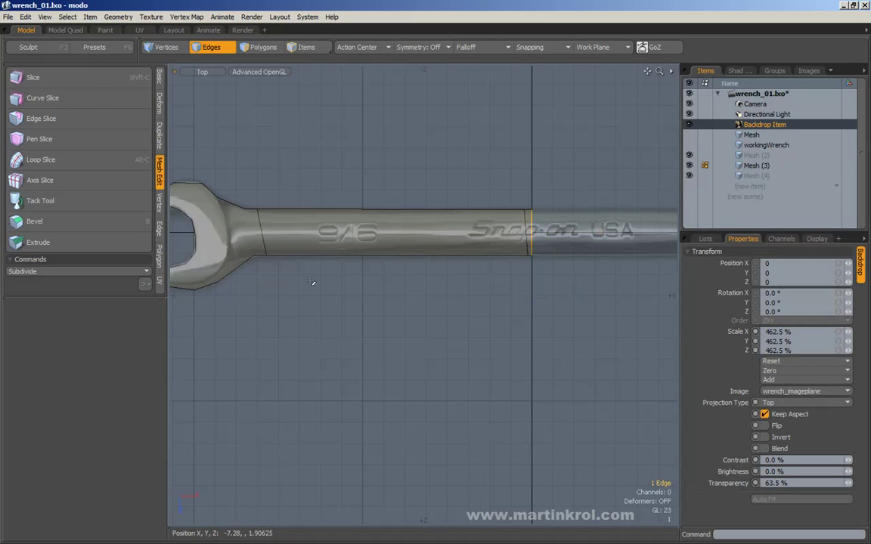
# Step: Scale the slice edge just inside the handle's end to 0% on X, and clear the selection
pyautogui.press('r')
pyautogui.doubleClick(81, 305)
pyautogui.write('00.0')
pyautogui.press('Return')
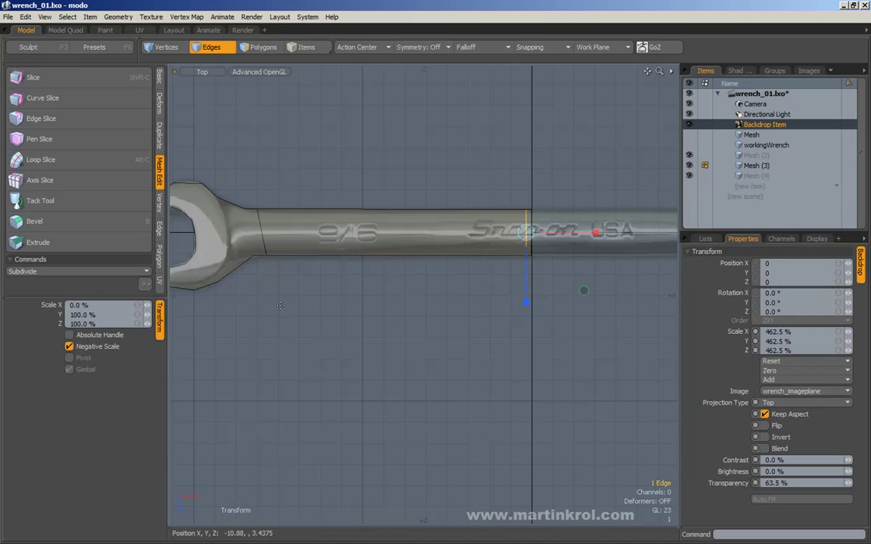
pyautogui.press('q')
pyautogui.click(457, 159)
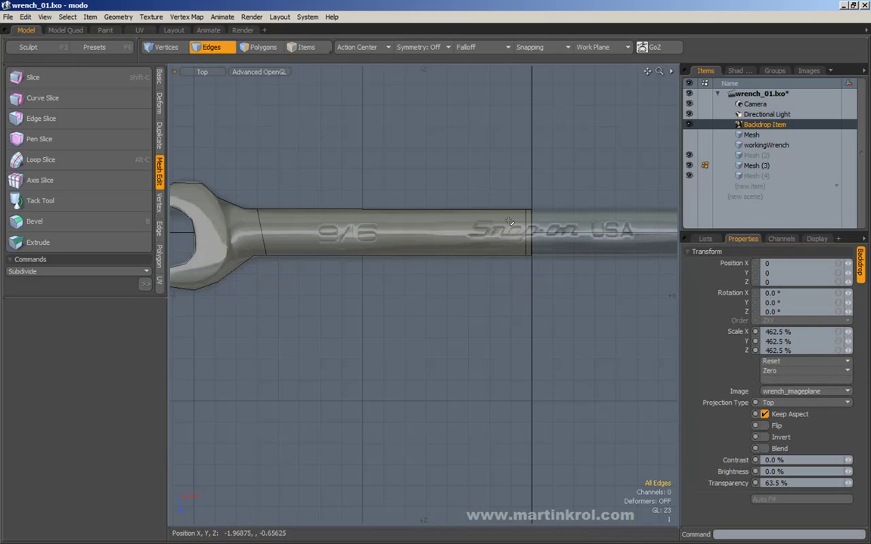
# Step: Straighten the slice edge behind the open jaw by scaling it to 0% on X, and deselect it
pyautogui.moveTo(517, 168); pyautogui.dragTo(548, 180, button='right')
pyautogui.keyDown('alt'); pyautogui.moveTo(421, 196); pyautogui.dragTo(520, 199); pyautogui.keyUp('alt')
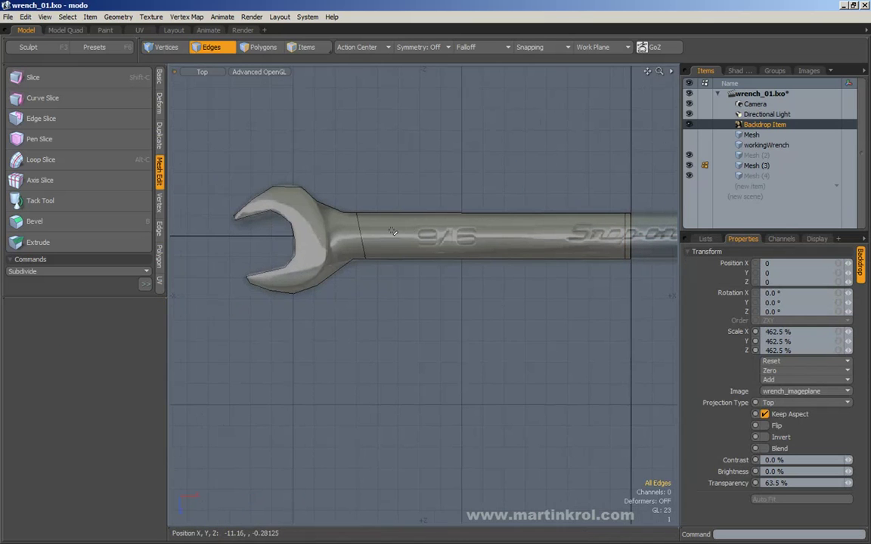
pyautogui.click(359, 229)
pyautogui.keyDown('alt'); pyautogui.moveTo(362, 230); pyautogui.dragTo(394, 234); pyautogui.keyUp('alt')
pyautogui.press('r')
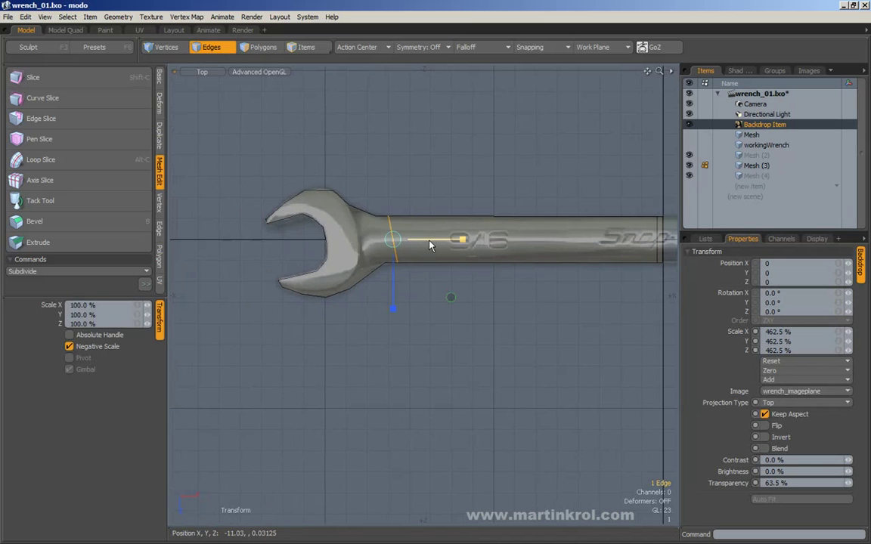
pyautogui.click(119, 306)
pyautogui.write('0')
pyautogui.press('Return')
pyautogui.press('space')
pyautogui.click(420, 104)
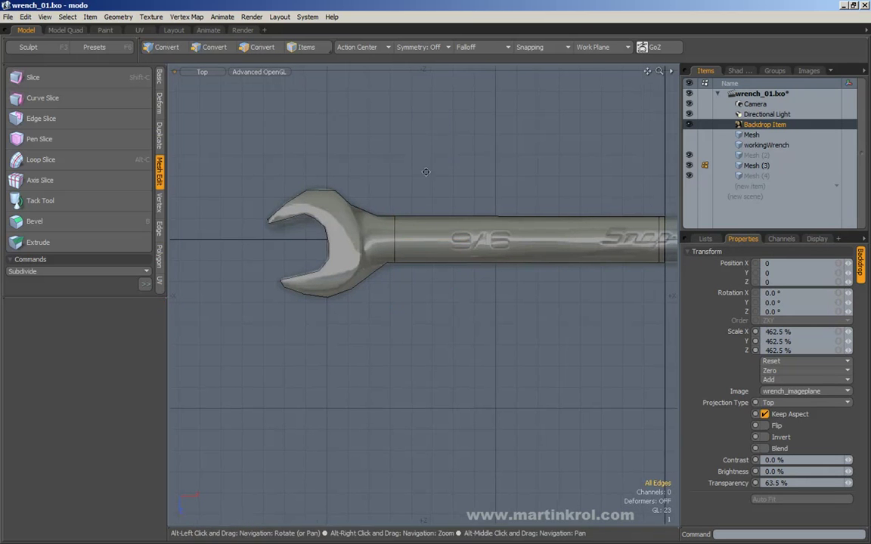
# Step: Move the upper vertex where the jaw's neck meets the handle by 0.375 on X, towards the handle slice
pyautogui.keyDown('alt'); pyautogui.scroll(1, 428, 173); pyautogui.keyUp('alt')
pyautogui.keyDown('alt'); pyautogui.moveTo(424, 179); pyautogui.dragTo(450, 183); pyautogui.keyUp('alt')
pyautogui.press('1')
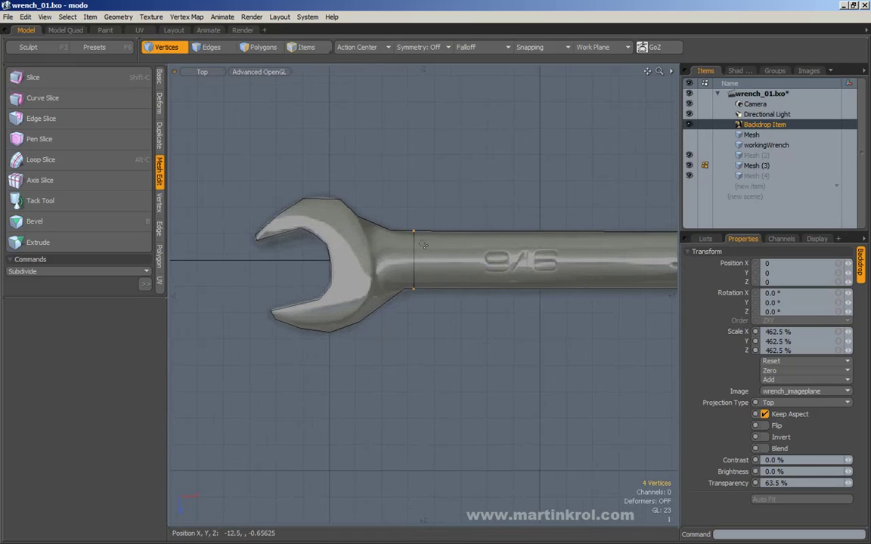
pyautogui.keyDown('alt'); pyautogui.moveTo(395, 240); pyautogui.dragTo(403, 234); pyautogui.keyUp('alt')
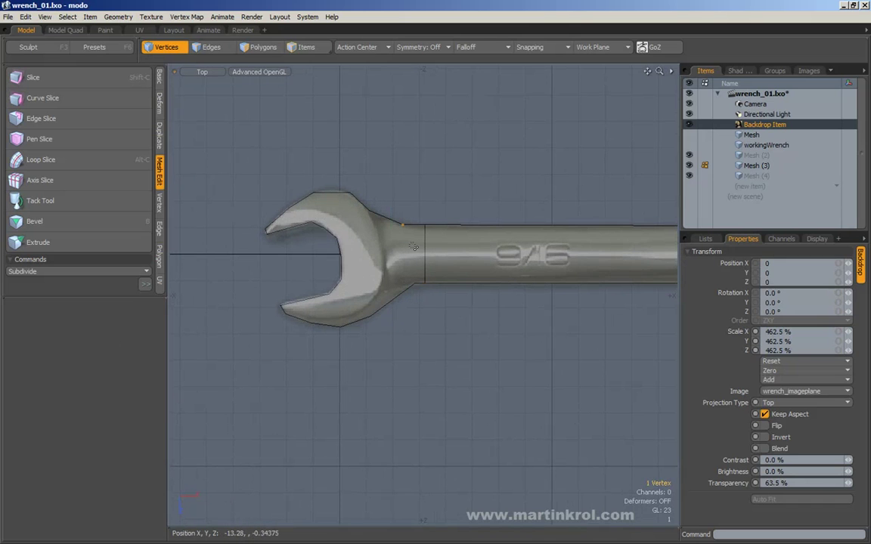
pyautogui.press('w')
pyautogui.moveTo(425, 225); pyautogui.dragTo(434, 225)
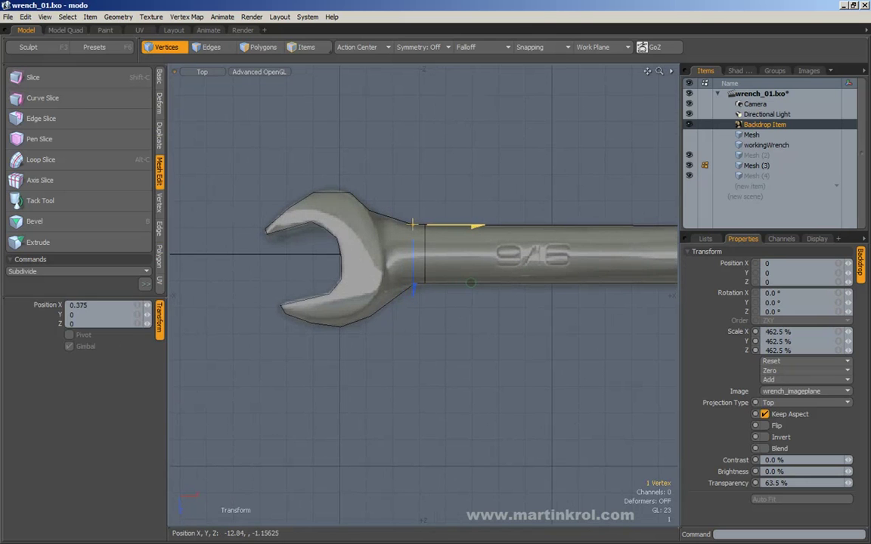
pyautogui.press('Escape')
# Step: Adjust the lower vertex where the neck meets the handle to line up with the upper one, and clear the selection
pyautogui.click(414, 286)
pyautogui.press('w')
pyautogui.moveTo(436, 287)
pyautogui.mouseDown()
pyautogui.moveTo(428, 288)
pyautogui.moveTo(435, 288)
pyautogui.mouseUp()
pyautogui.press('q')
pyautogui.click(433, 190)
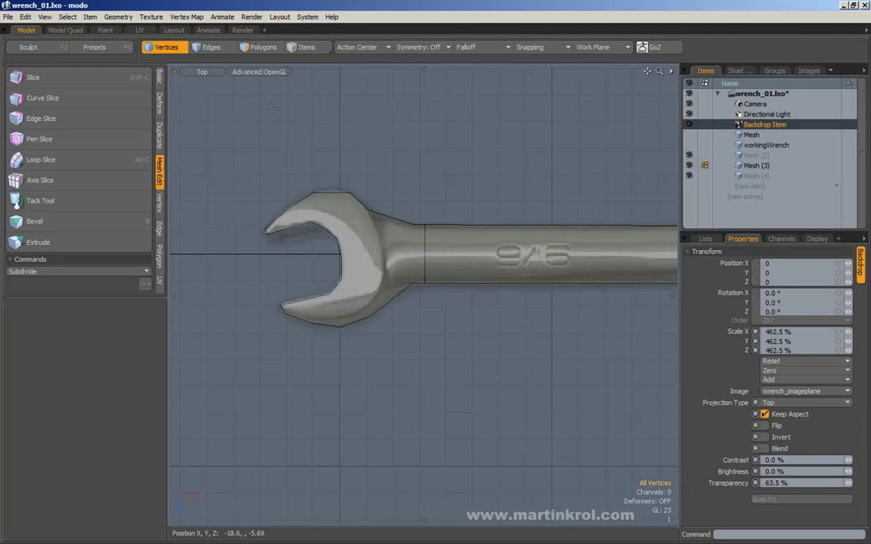
# Step: Loop Slice the neck across its slanted upper and lower edges, straighten the cut with Scale, and clear the selection
pyautogui.click(210, 47)
pyautogui.click(390, 217)
pyautogui.keyDown('shift'); pyautogui.click(389, 313); pyautogui.keyUp('shift')
pyautogui.hotkey('alt', 'c')
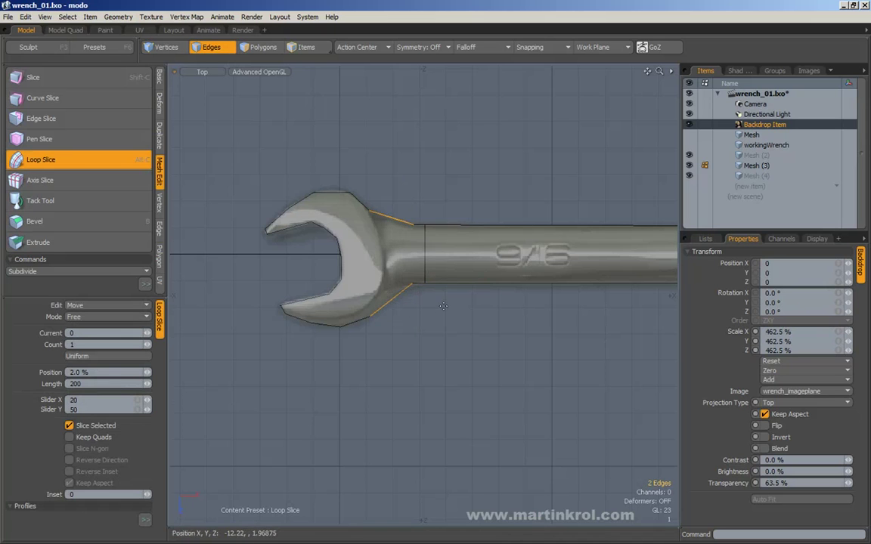
pyautogui.moveTo(428, 301)
pyautogui.mouseDown()
pyautogui.moveTo(439, 300)
pyautogui.moveTo(397, 300)
pyautogui.mouseUp()
pyautogui.press('r')
pyautogui.press('space')
pyautogui.moveTo(410, 180); pyautogui.dragTo(442, 195)
# Step: Nudge the lower vertex between the neck and handle slices to follow the backdrop's contour, and clear the selection
pyautogui.click(165, 48)
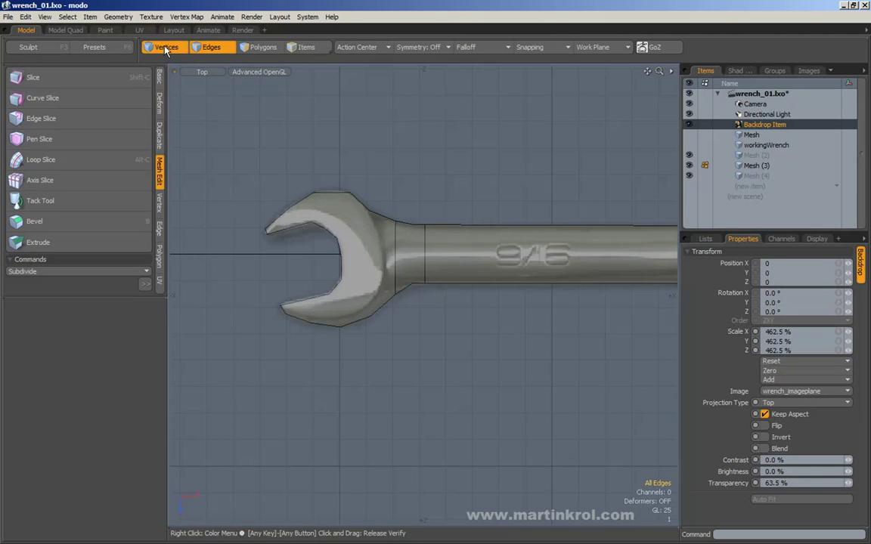
pyautogui.click(167, 48)
pyautogui.click(412, 285)
pyautogui.press('w')
pyautogui.moveTo(440, 267); pyautogui.dragTo(439, 267)
pyautogui.press('space')
pyautogui.click(465, 211)
# Step: Inspect the handle, neck and jaw outline against the backdrop image
pyautogui.keyDown('alt'); pyautogui.scroll(-3, 469, 210); pyautogui.keyUp('alt')
pyautogui.keyDown('alt'); pyautogui.moveTo(469, 210); pyautogui.dragTo(391, 207); pyautogui.keyUp('alt')
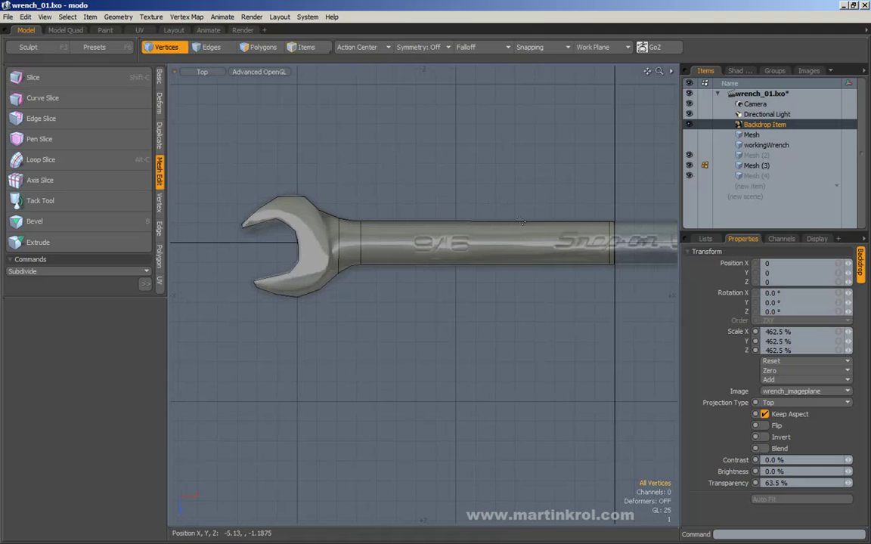
pyautogui.keyDown('alt'); pyautogui.moveTo(292, 186); pyautogui.dragTo(345, 184); pyautogui.keyUp('alt')
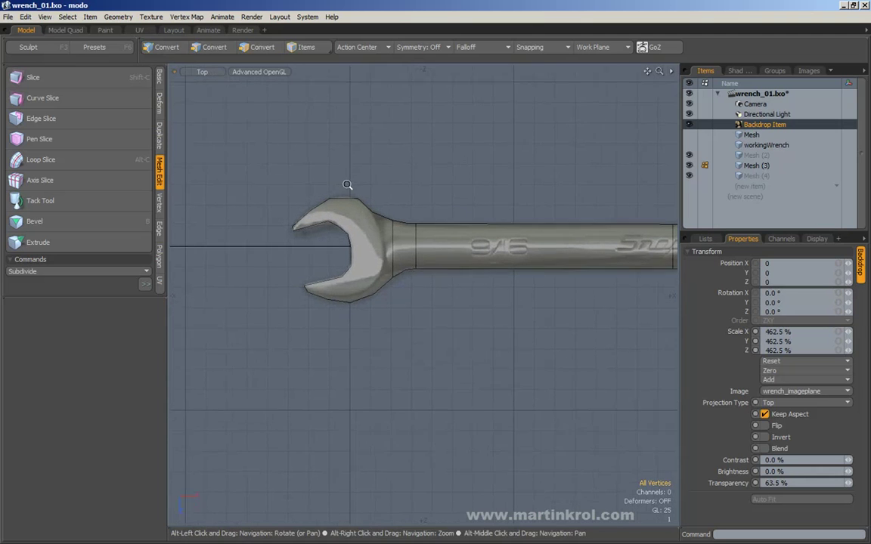
pyautogui.keyDown('alt'); pyautogui.scroll(3, 348, 182); pyautogui.keyUp('alt')
pyautogui.keyDown('alt'); pyautogui.scroll(2, 364, 279); pyautogui.keyUp('alt')
pyautogui.keyDown('alt'); pyautogui.moveTo(325, 267); pyautogui.dragTo(301, 267); pyautogui.keyUp('alt')
pyautogui.keyDown('alt'); pyautogui.scroll(-3, 301, 268); pyautogui.keyUp('alt')
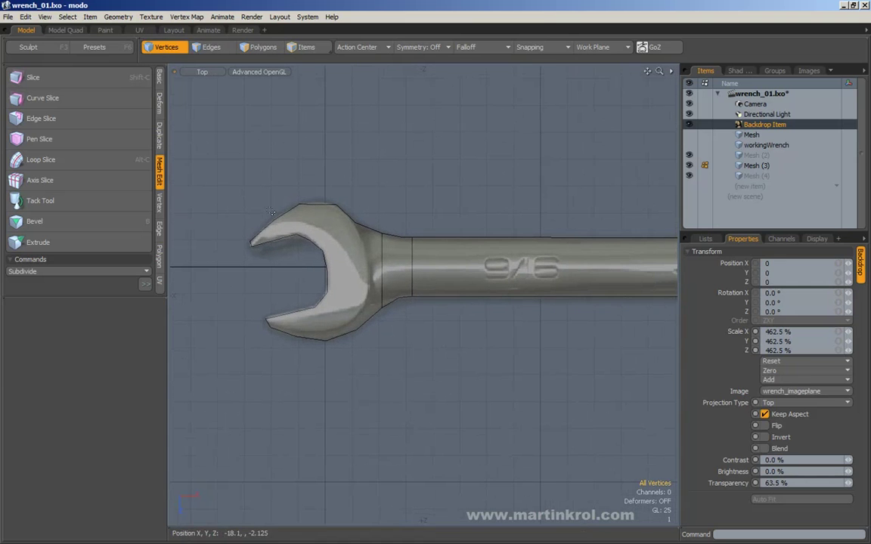
# Step: Select all cross edges from the neck to the handle's end and Loop Slice them lengthwise near the middle
pyautogui.click(213, 51)
pyautogui.keyDown('alt'); pyautogui.scroll(-3, 379, 227); pyautogui.keyUp('alt')
pyautogui.keyDown('alt'); pyautogui.moveTo(429, 228); pyautogui.dragTo(359, 240); pyautogui.keyUp('alt')
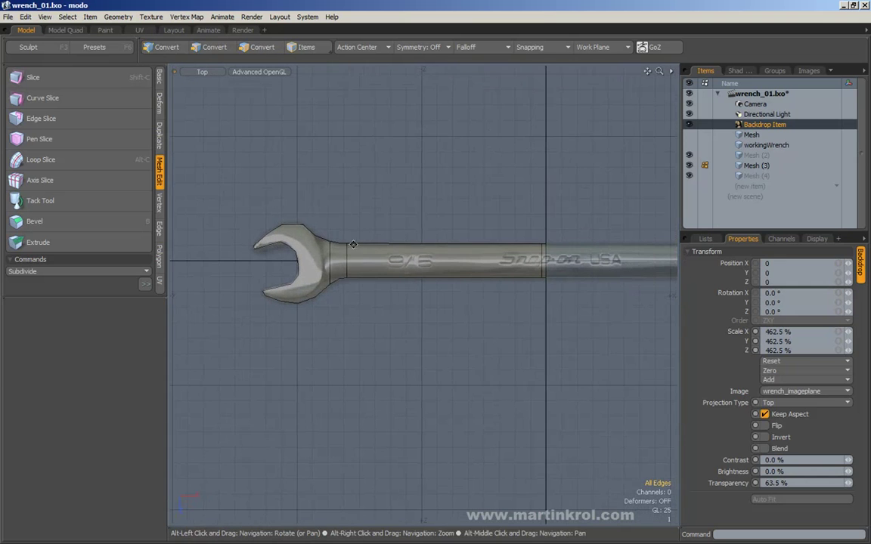
pyautogui.moveTo(320, 261); pyautogui.dragTo(562, 261)
pyautogui.hotkey('alt', 'c')
pyautogui.click(541, 213)
pyautogui.keyDown('alt'); pyautogui.moveTo(444, 205); pyautogui.dragTo(513, 202); pyautogui.keyUp('alt')
pyautogui.press('Escape')
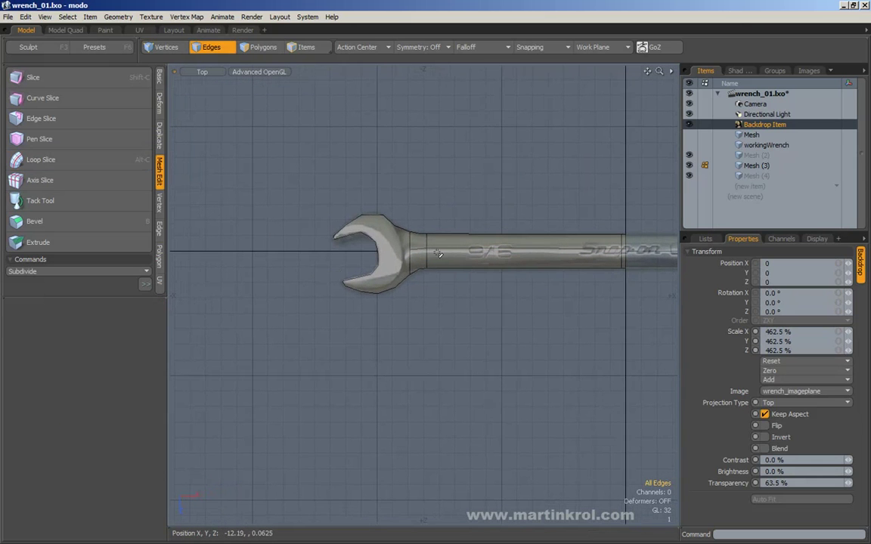
# Step: Edge Slice from the inner back of the jaw opening to the lengthwise cut's end on the neck edge
pyautogui.keyDown('ctrl'); pyautogui.keyDown('alt'); pyautogui.moveTo(413, 253); pyautogui.dragTo(454, 200); pyautogui.keyUp('alt'); pyautogui.keyUp('ctrl')
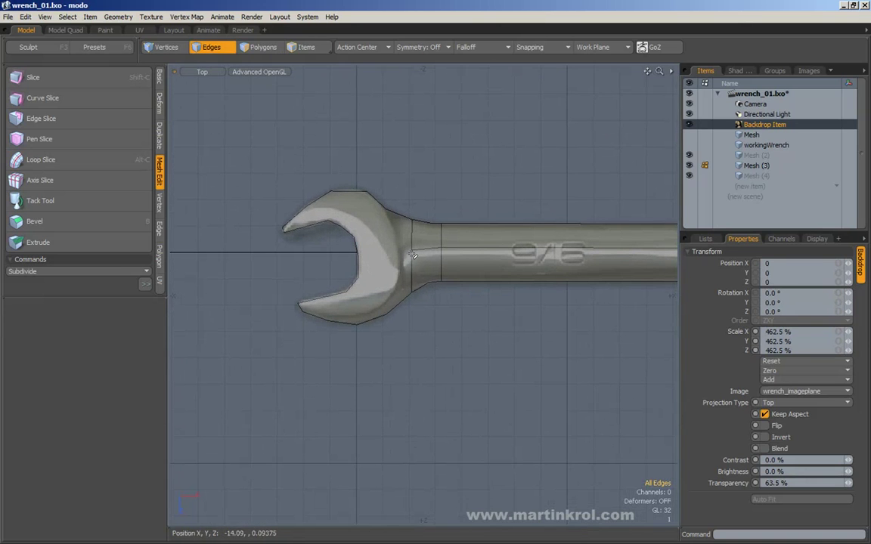
pyautogui.press('c')
pyautogui.click(359, 256)
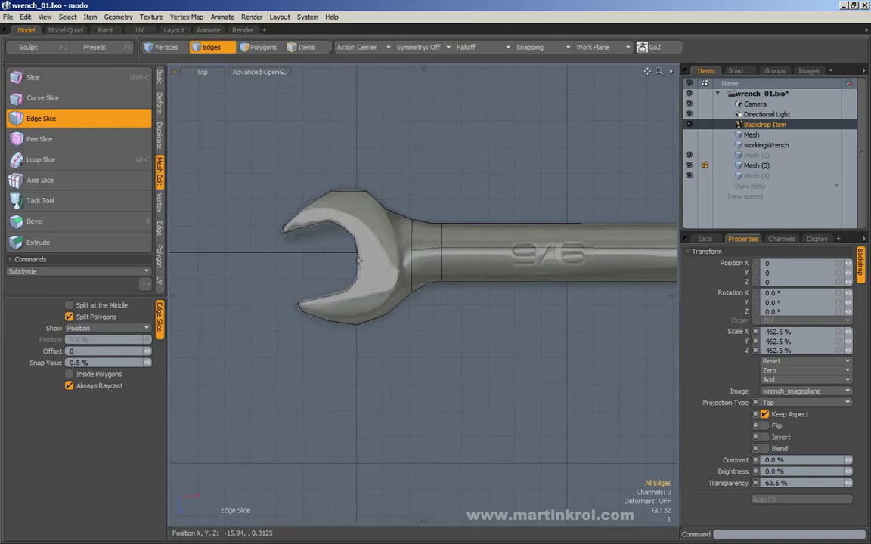
pyautogui.click(413, 251)
pyautogui.press('q')
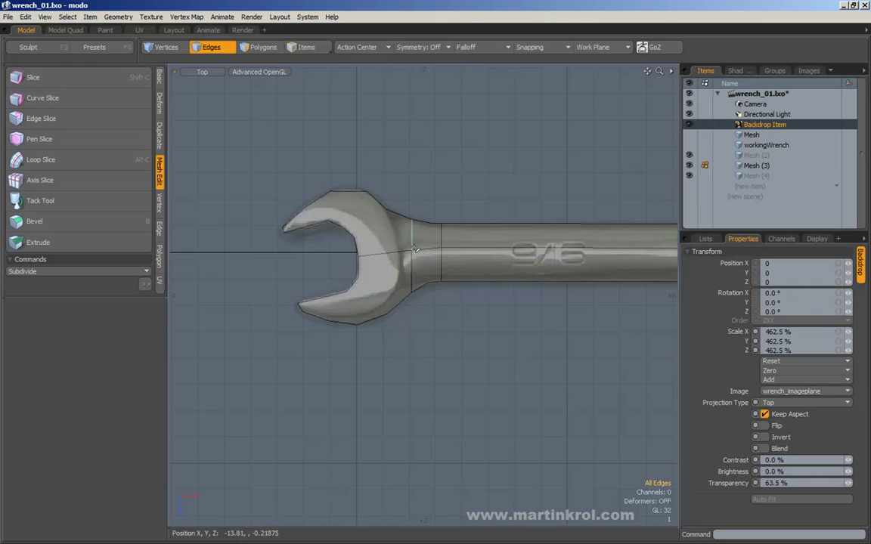
# Step: Loop Slice the upper jaw prong across its outer and inner edges, placing the cut close to the tip, and clear the selection
pyautogui.keyDown('alt'); pyautogui.moveTo(416, 248); pyautogui.dragTo(246, 230, button='middle'); pyautogui.keyUp('alt')
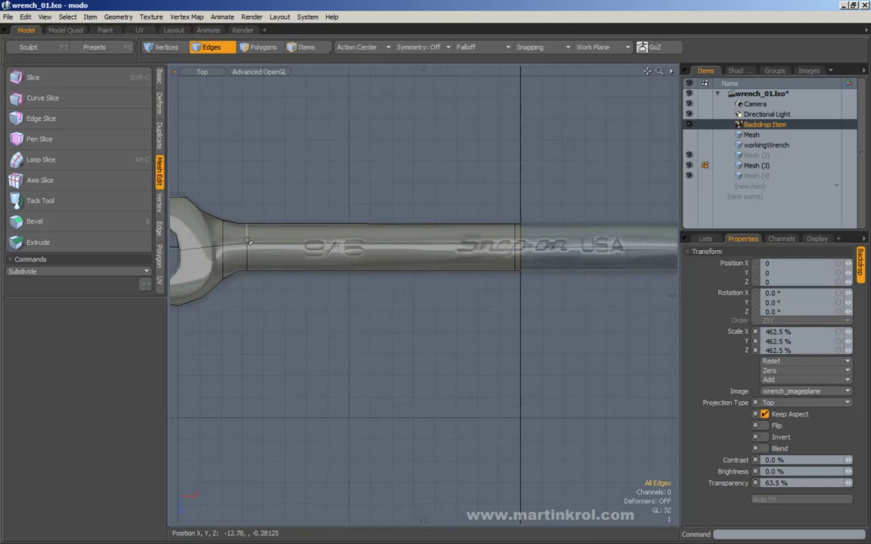
pyautogui.keyDown('alt'); pyautogui.moveTo(257, 212); pyautogui.dragTo(446, 204); pyautogui.keyUp('alt')
pyautogui.keyDown('alt'); pyautogui.scroll(2, 470, 204); pyautogui.keyUp('alt')
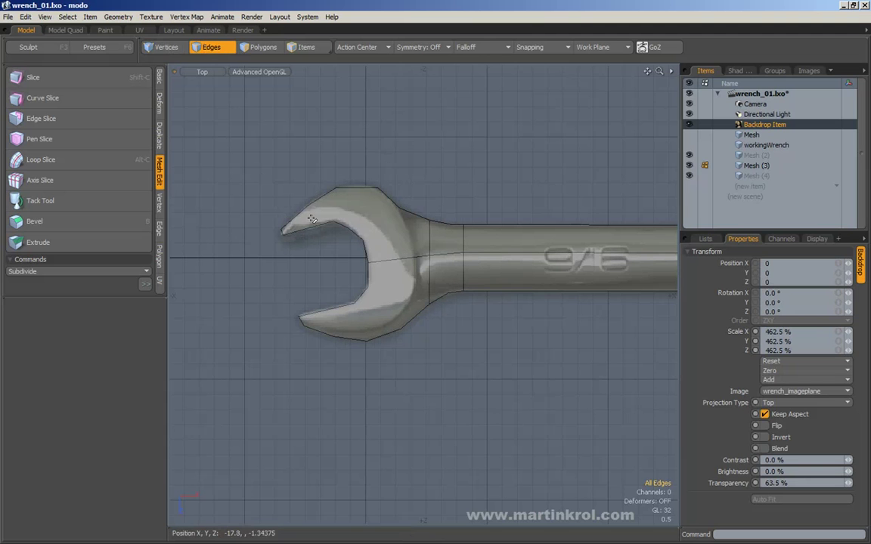
pyautogui.moveTo(276, 217)
pyautogui.mouseDown()
pyautogui.moveTo(309, 245)
pyautogui.moveTo(327, 233)
pyautogui.mouseUp()
pyautogui.scroll(3, 313, 229)
pyautogui.scroll(2, 327, 233)
pyautogui.scroll(-2, 316, 219)
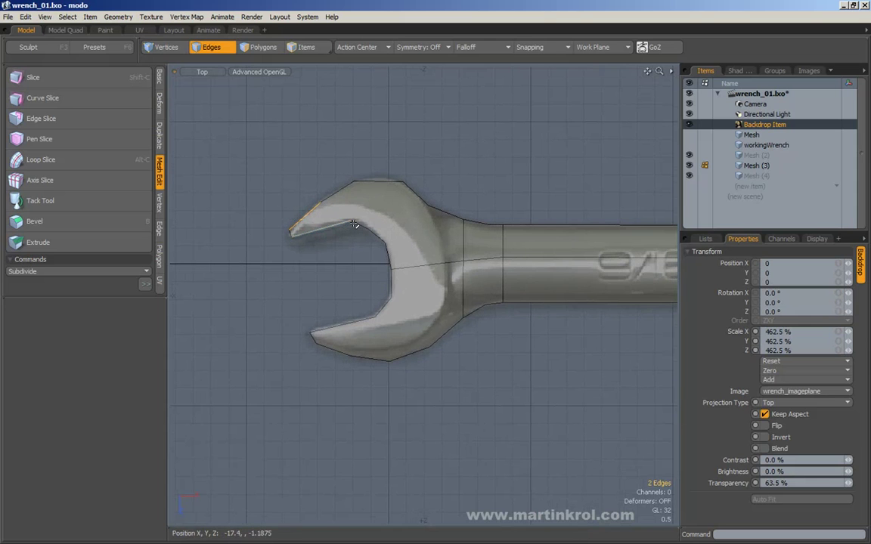
pyautogui.hotkey('alt', 'c')
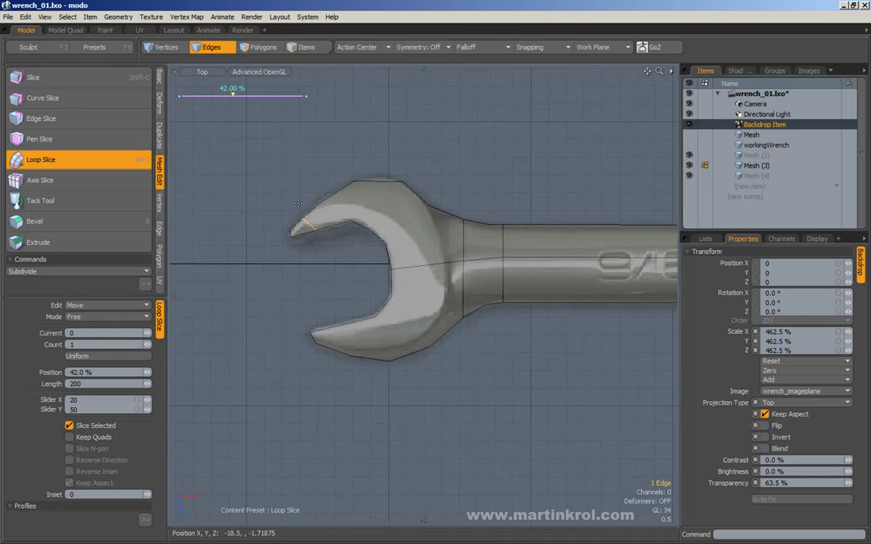
pyautogui.moveTo(309, 200); pyautogui.dragTo(297, 201)
pyautogui.press('space')
pyautogui.moveTo(269, 197); pyautogui.dragTo(276, 212, button='right')
pyautogui.moveTo(278, 214); pyautogui.dragTo(278, 216)
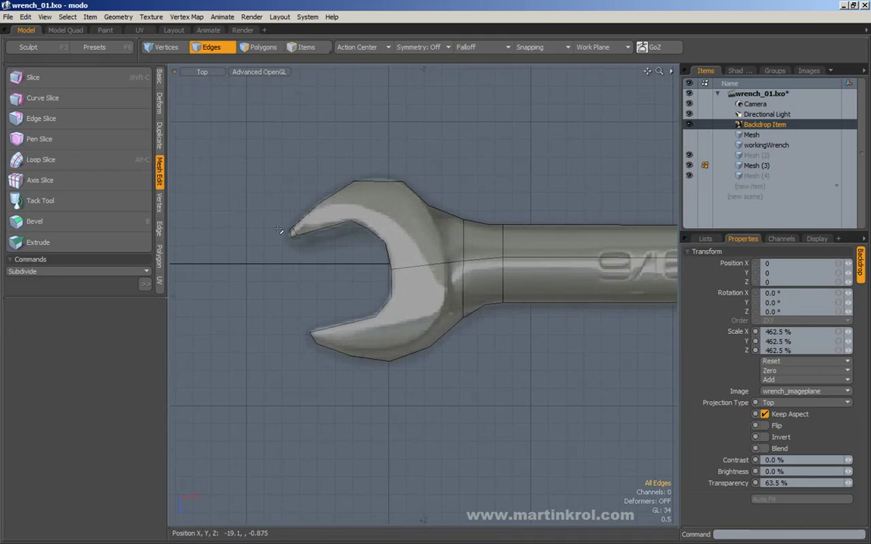
# Step: Loop Slice the lower jaw prong close to its tip at 13% and clear the selection
pyautogui.click(322, 320)
pyautogui.hotkey('alt', 'c')
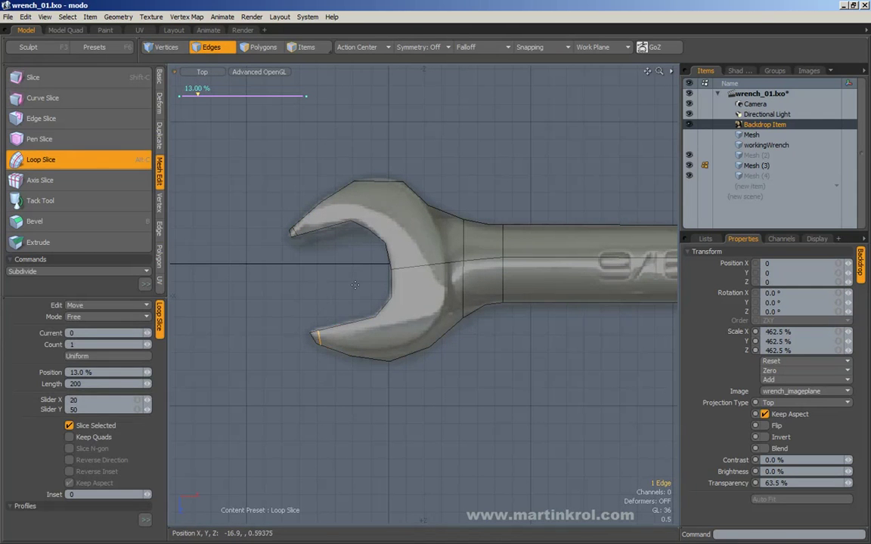
pyautogui.press('space')
pyautogui.click(327, 297)
# Step: Preview the wrench outline with subdivision smoothing and switch back to the straight-edged mesh
pyautogui.keyDown('alt'); pyautogui.keyDown('shift'); pyautogui.moveTo(327, 298); pyautogui.dragTo(317, 299); pyautogui.keyUp('shift'); pyautogui.keyUp('alt')
pyautogui.press('Tab')
pyautogui.press('Tab')
pyautogui.press('Tab')
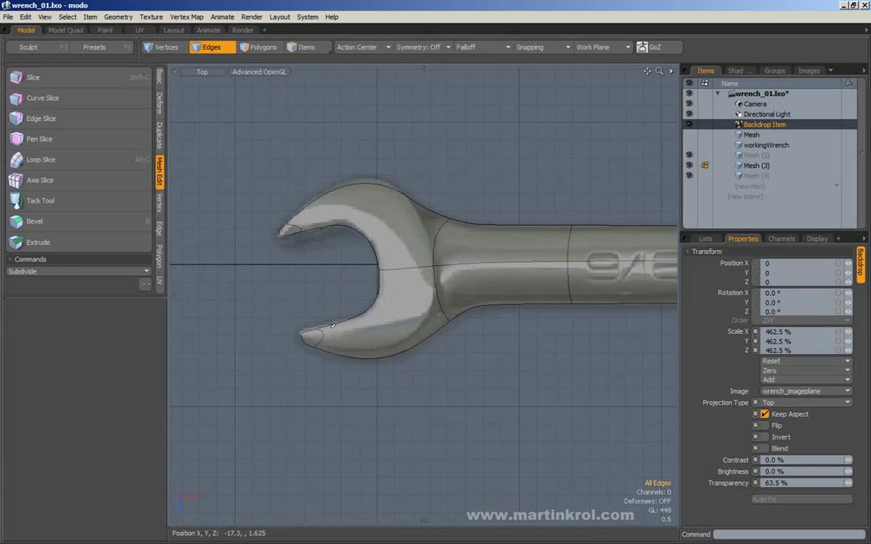
pyautogui.press('Tab')
# Step: Try to move the lower prong's tip edges together with the two inner jaw edges beside them
pyautogui.moveTo(274, 306); pyautogui.dragTo(323, 362, button='right')
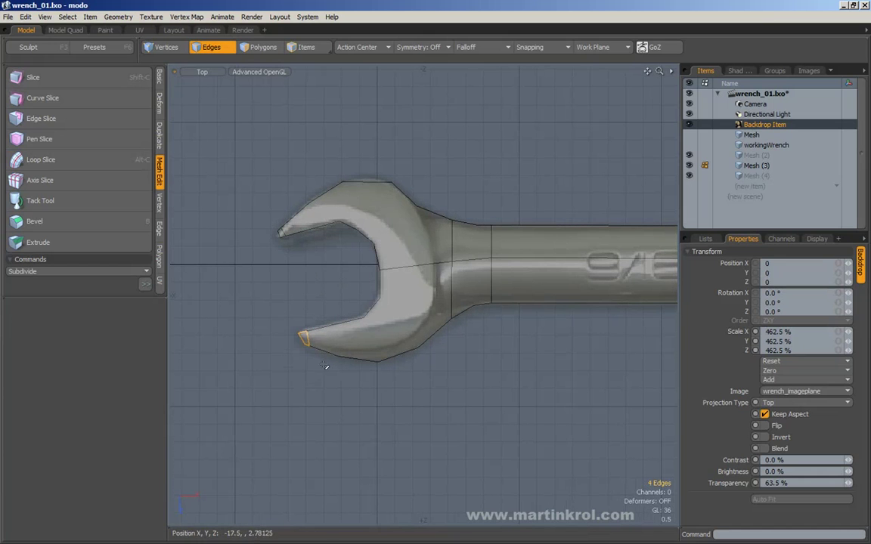
pyautogui.keyDown('alt'); pyautogui.keyDown('shift'); pyautogui.moveTo(339, 336); pyautogui.dragTo(325, 336); pyautogui.keyUp('shift'); pyautogui.keyUp('alt')
pyautogui.keyDown('shift'); pyautogui.click(330, 326); pyautogui.keyUp('shift')
pyautogui.keyDown('shift'); pyautogui.click(360, 312); pyautogui.keyUp('shift')
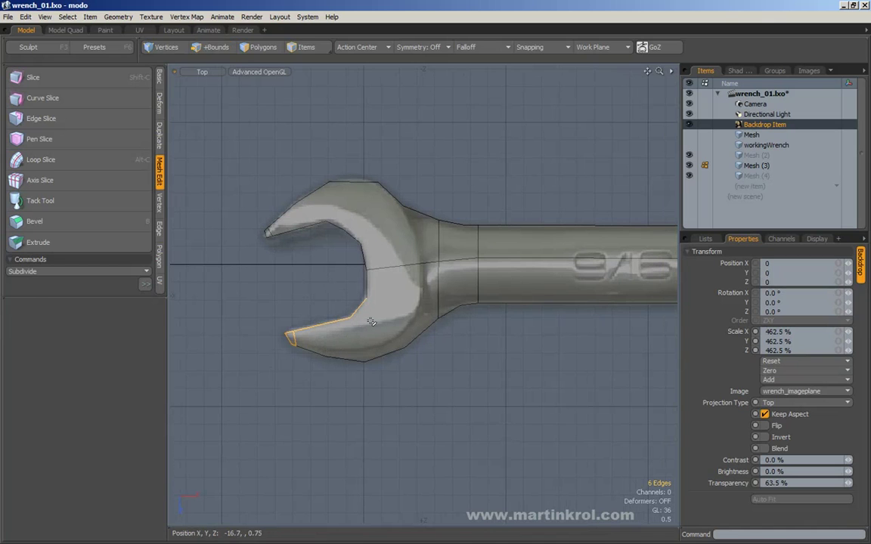
pyautogui.press('w')
pyautogui.moveTo(384, 384); pyautogui.dragTo(377, 359)
pyautogui.press('space')
# Step: Nudge the vertex at the inner back of the jaw opening, where the lengthwise cut ends, slightly upward
pyautogui.press('1')
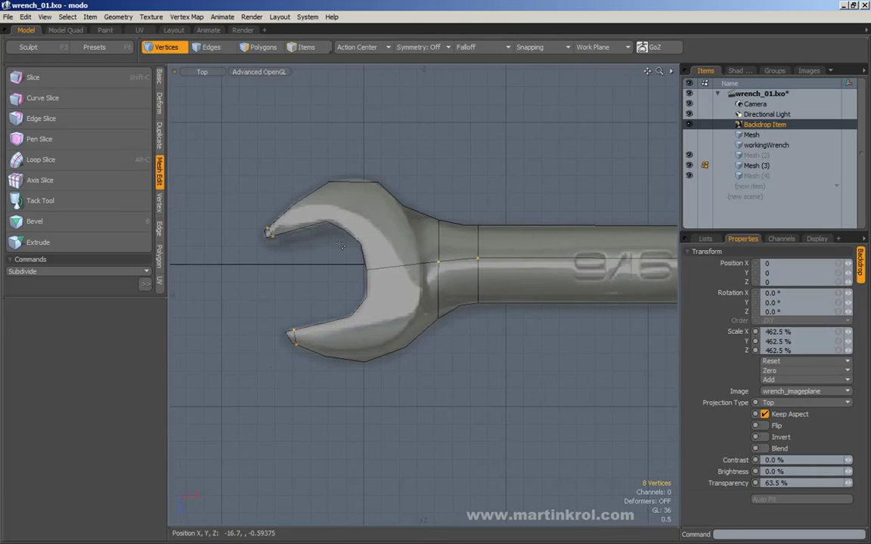
pyautogui.moveTo(361, 269); pyautogui.dragTo(373, 278, button='right')
pyautogui.press('w')
pyautogui.moveTo(385, 289); pyautogui.dragTo(385, 285)
pyautogui.press('space')
# Step: Move the lower vertex at the back of the jaw opening slightly to fit the backdrop, and clear the vertex selection
pyautogui.moveTo(356, 288); pyautogui.dragTo(375, 305, button='right')
pyautogui.press('w')
pyautogui.moveTo(384, 311); pyautogui.dragTo(384, 311)
pyautogui.moveTo(442, 368); pyautogui.dragTo(441, 366)
pyautogui.press('space')
pyautogui.press('w')
pyautogui.press('space')
pyautogui.click(328, 222)
pyautogui.press('w')
pyautogui.press('space')
pyautogui.click(348, 258)
# Step: Edge Slice from partway along the upper inner edge of the opening to the outer vertex at the jaw's top right
pyautogui.keyDown('alt'); pyautogui.moveTo(388, 269); pyautogui.dragTo(334, 254); pyautogui.keyUp('alt')
pyautogui.keyDown('alt'); pyautogui.moveTo(334, 254); pyautogui.dragTo(322, 216, button='right'); pyautogui.keyUp('alt')
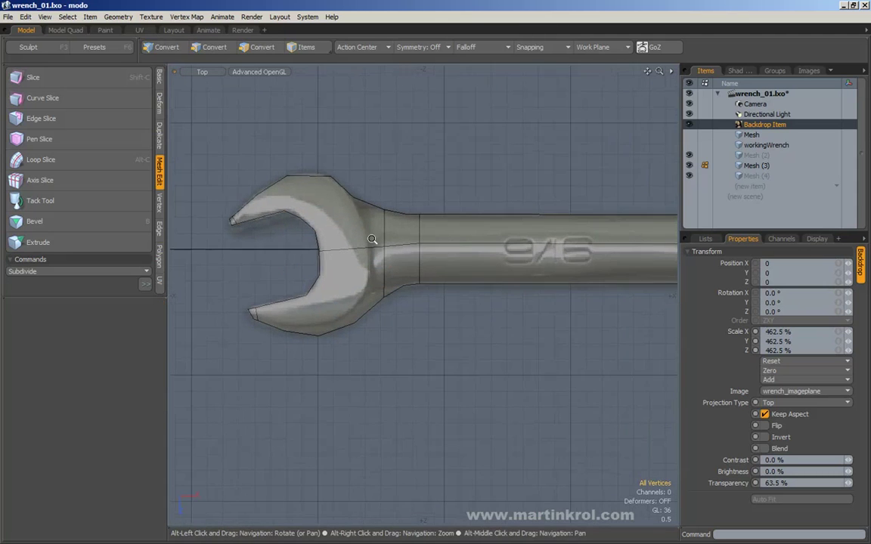
pyautogui.keyDown('alt'); pyautogui.moveTo(371, 141); pyautogui.dragTo(408, 184); pyautogui.keyUp('alt')
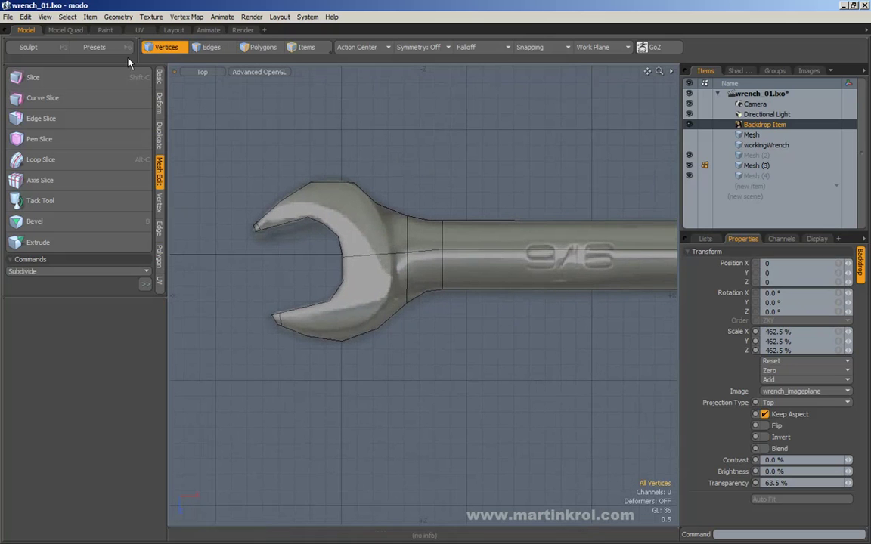
pyautogui.scroll(2, 374, 253)
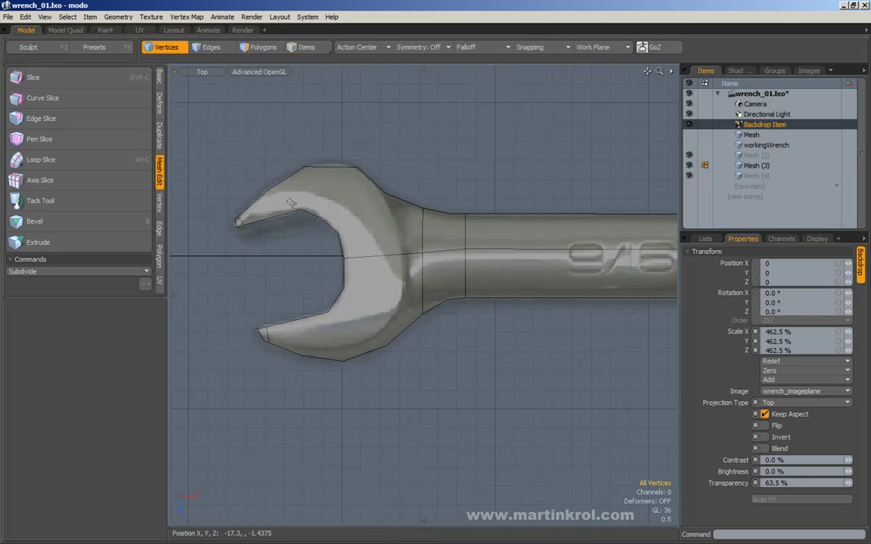
pyautogui.press('c')
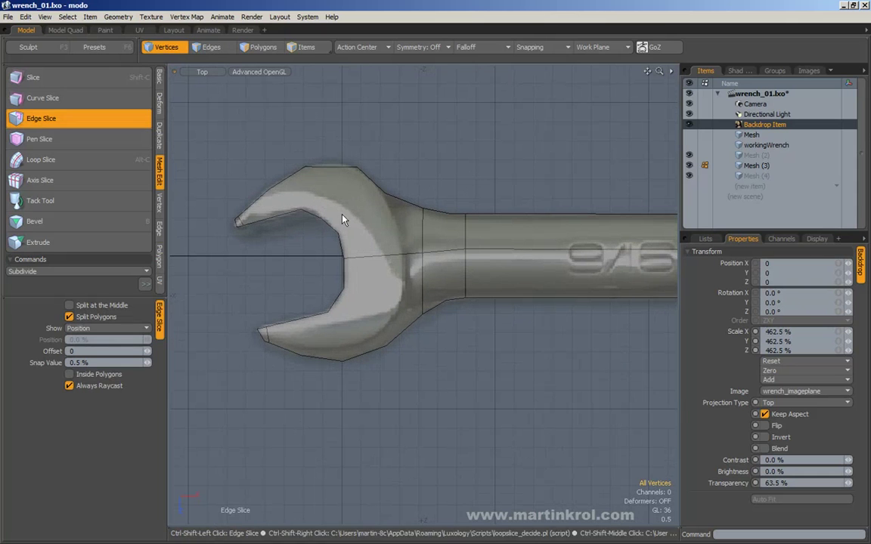
pyautogui.click(322, 218)
pyautogui.moveTo(343, 168); pyautogui.dragTo(356, 167)
pyautogui.press('space')
# Step: Edge Slice from the two upper inner vertices on either side of that cut to their facing outer jaw vertices
pyautogui.press('c')
pyautogui.moveTo(342, 248); pyautogui.dragTo(338, 232)
pyautogui.click(386, 194)
pyautogui.press('space')
pyautogui.press('c')
pyautogui.click(311, 212)
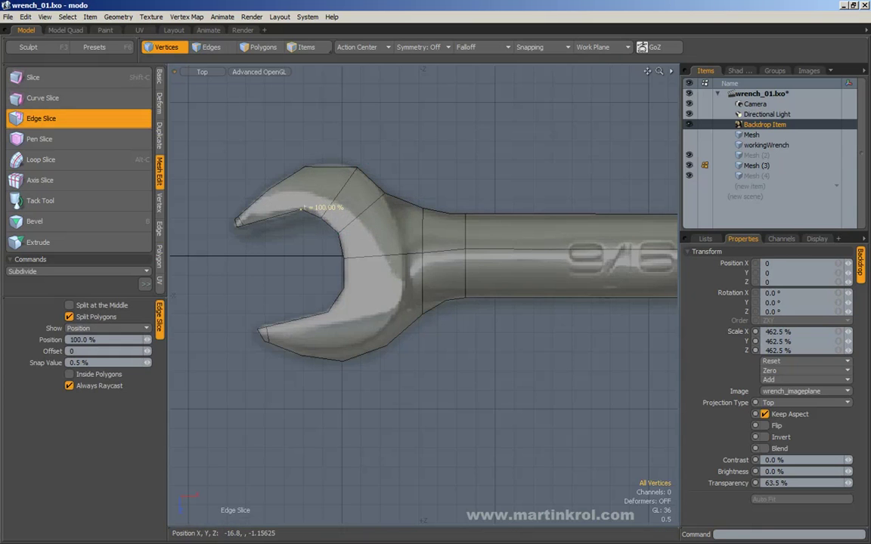
pyautogui.click(303, 166)
pyautogui.press('space')
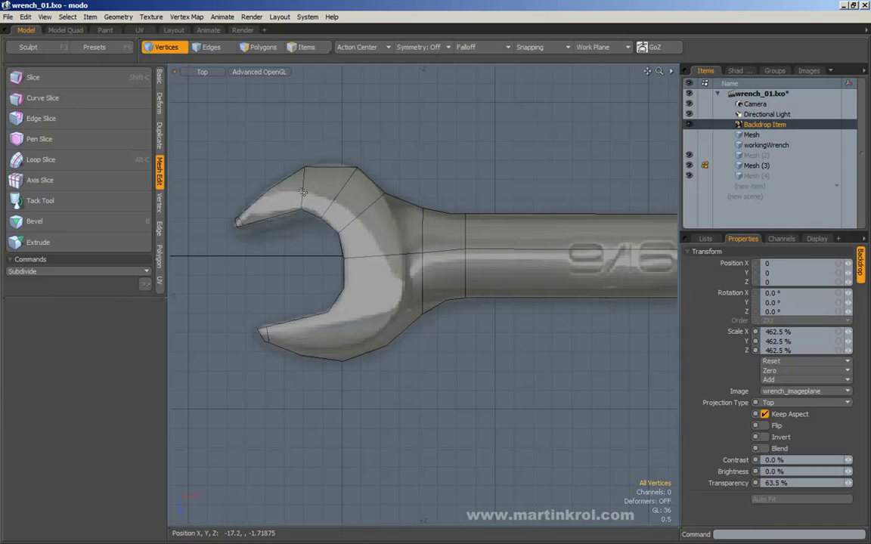
# Step: Edge Slice across the middle of the upper prong from its outer edge to 40% along its inner edge
pyautogui.press('c')
pyautogui.press('space')
pyautogui.press('c')
pyautogui.click(269, 189)
pyautogui.click(276, 216)
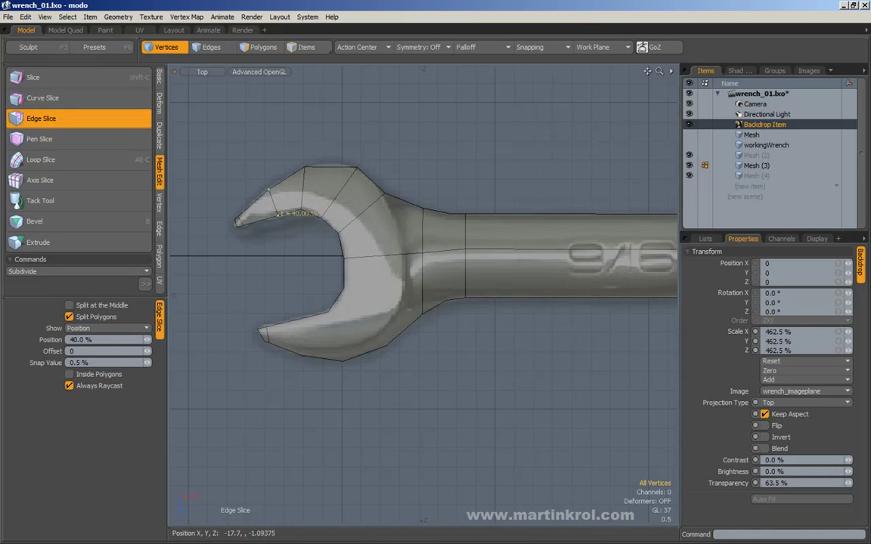
pyautogui.press('space')
# Step: Edge Slice across the lower prong from its inner edge to the nearest outer vertex
pyautogui.moveTo(305, 273); pyautogui.dragTo(301, 242, button='middle')
pyautogui.hotkey('shift', 'e')
pyautogui.click(294, 288)
pyautogui.click(276, 321)
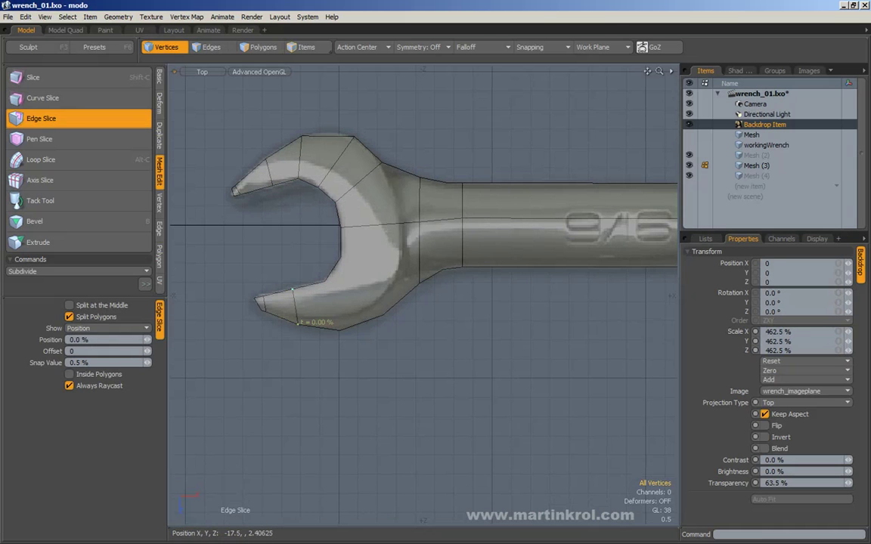
pyautogui.press('space')
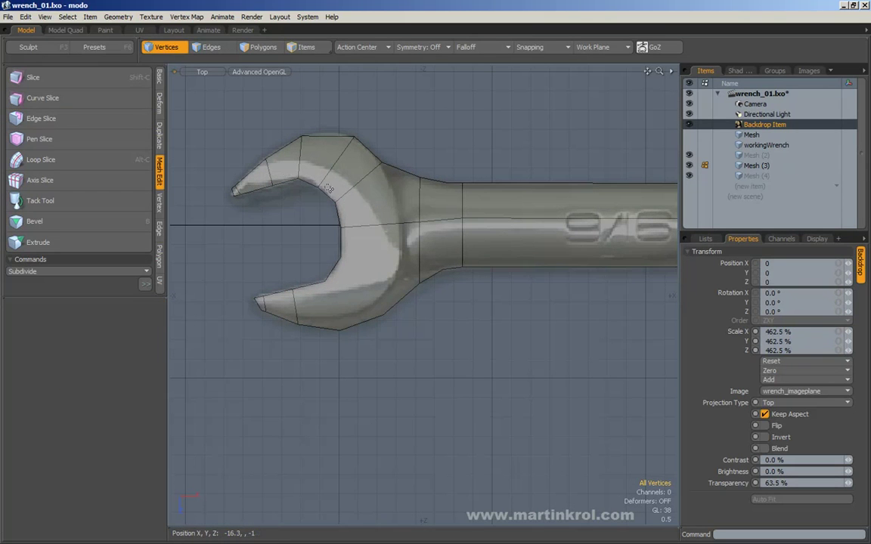
# Step: Select the seven cross edges from the upper prong's tip to the jaw's back and Loop Slice them lengthwise at 70%
pyautogui.scroll(1, 304, 266)
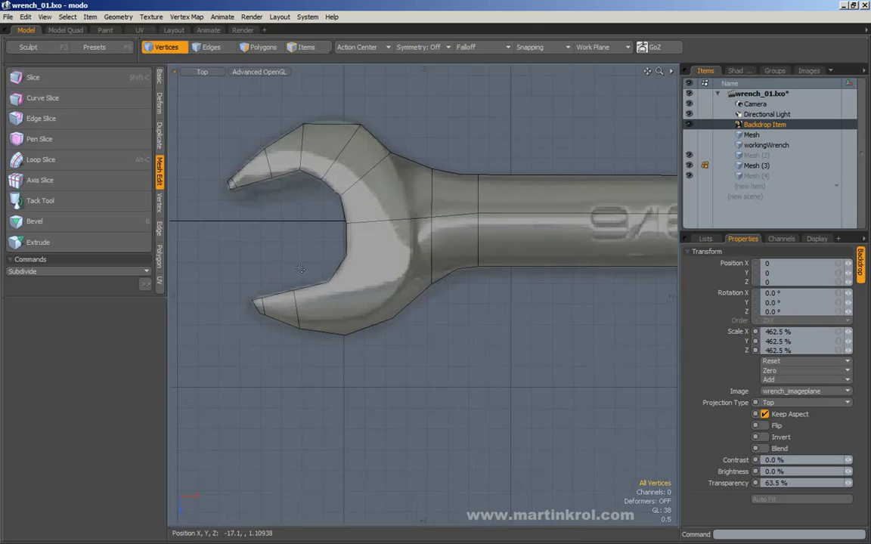
pyautogui.keyDown('alt'); pyautogui.moveTo(248, 185); pyautogui.dragTo(240, 192); pyautogui.keyUp('alt')
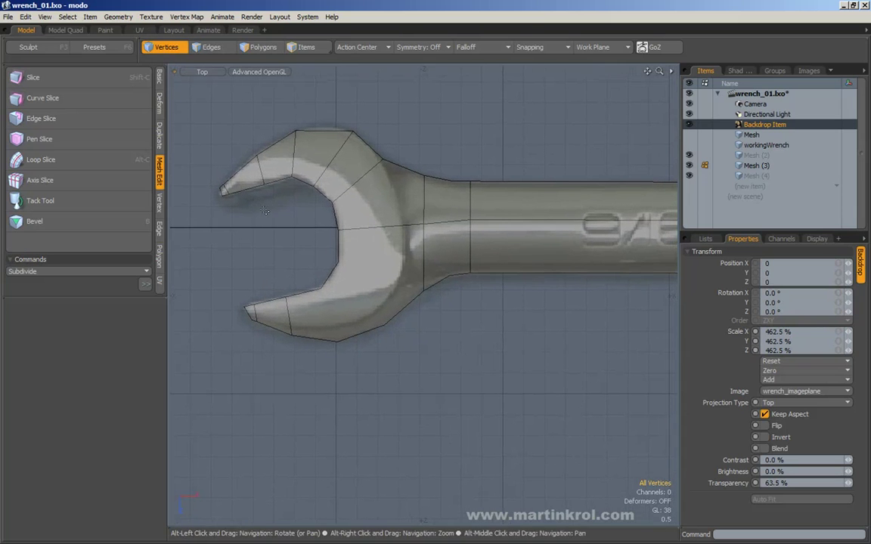
pyautogui.click(207, 48)
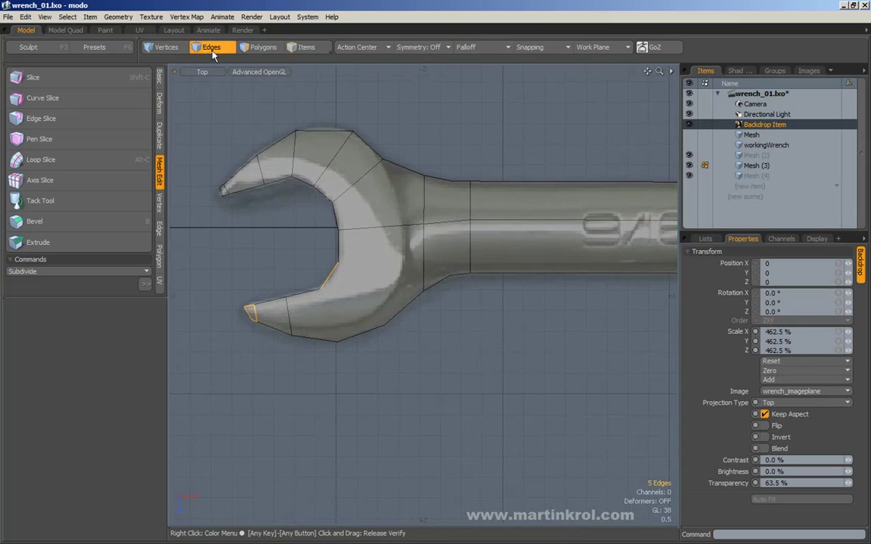
pyautogui.moveTo(198, 123); pyautogui.dragTo(208, 149, button='right')
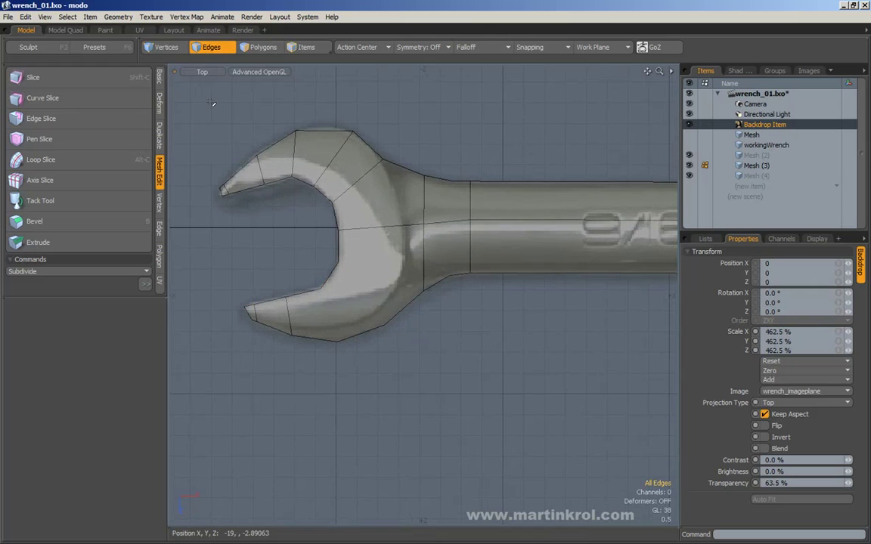
pyautogui.moveTo(216, 194)
pyautogui.mouseDown()
pyautogui.moveTo(212, 171)
pyautogui.moveTo(265, 155)
pyautogui.moveTo(357, 198)
pyautogui.mouseUp()
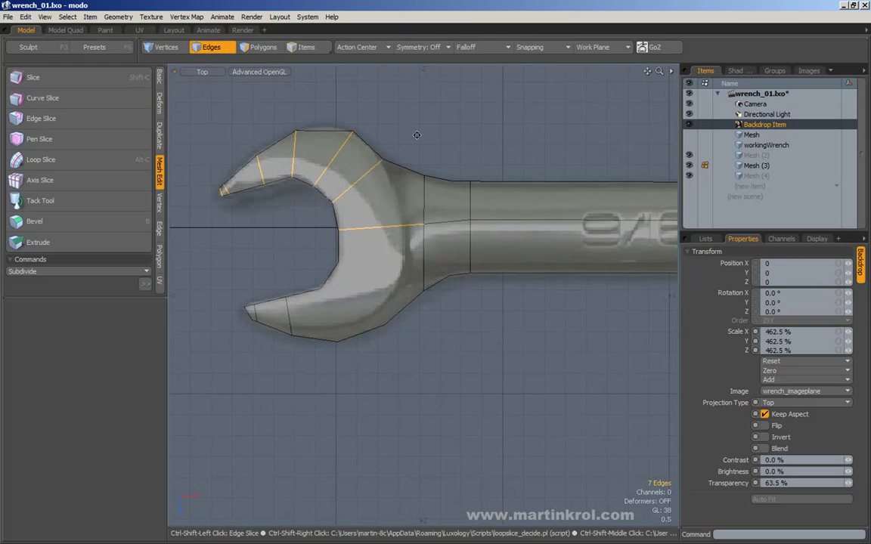
pyautogui.hotkey('alt', 'c')
pyautogui.click(375, 121)
pyautogui.moveTo(434, 132); pyautogui.dragTo(484, 132)
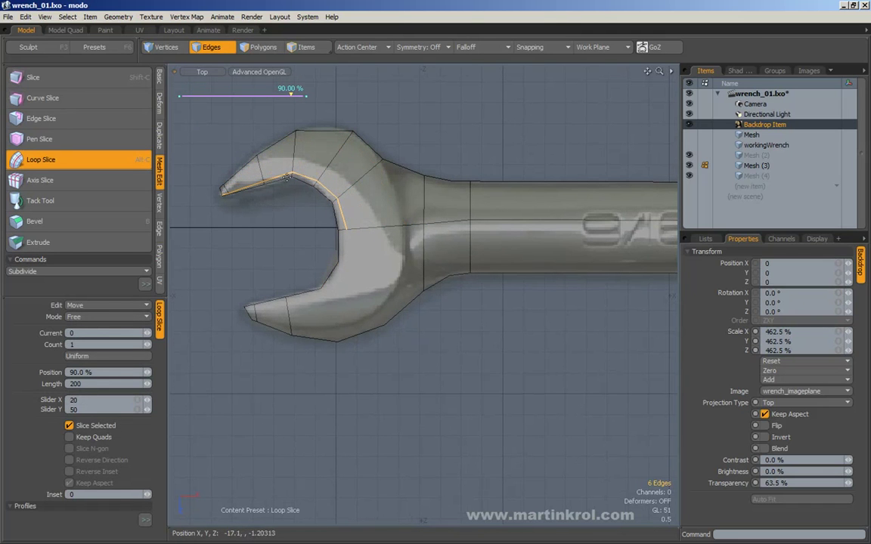
pyautogui.moveTo(321, 177); pyautogui.dragTo(299, 179)
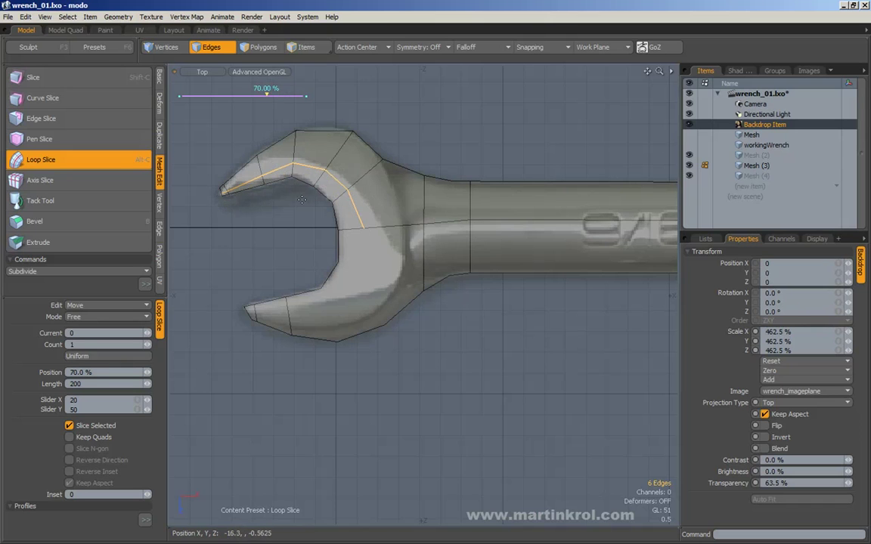
pyautogui.moveTo(261, 214)
pyautogui.mouseDown()
pyautogui.moveTo(268, 214)
pyautogui.moveTo(258, 214)
pyautogui.mouseUp()
pyautogui.press('space')
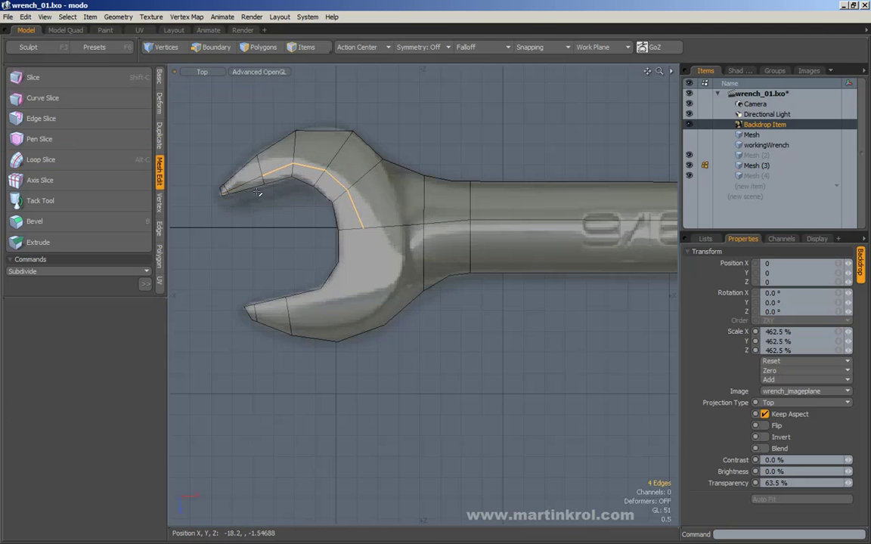
# Step: Slide the new loop's four edges around the upper jaw toward the opening's inner edge at -41.9%
pyautogui.click(159, 202)
pyautogui.click(159, 228)
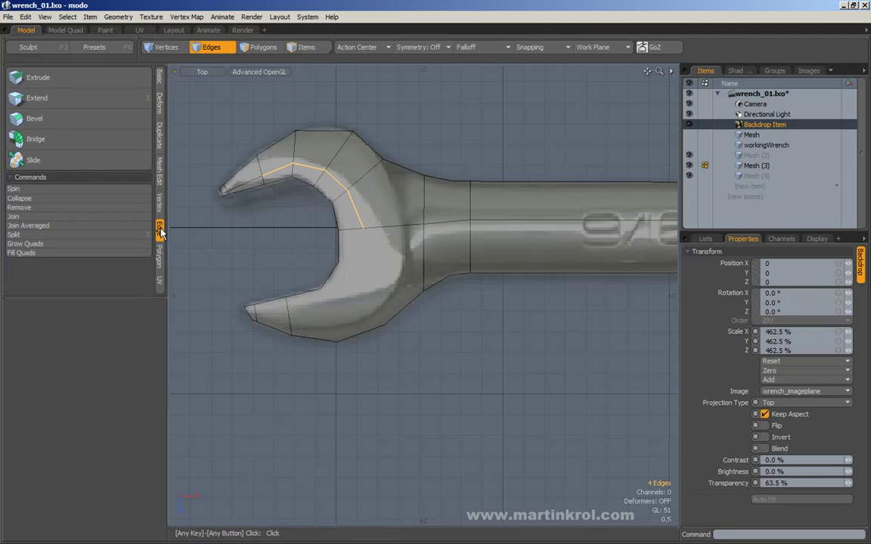
pyautogui.click(136, 161)
pyautogui.moveTo(299, 198)
pyautogui.mouseDown()
pyautogui.moveTo(324, 199)
pyautogui.moveTo(290, 197)
pyautogui.mouseUp()
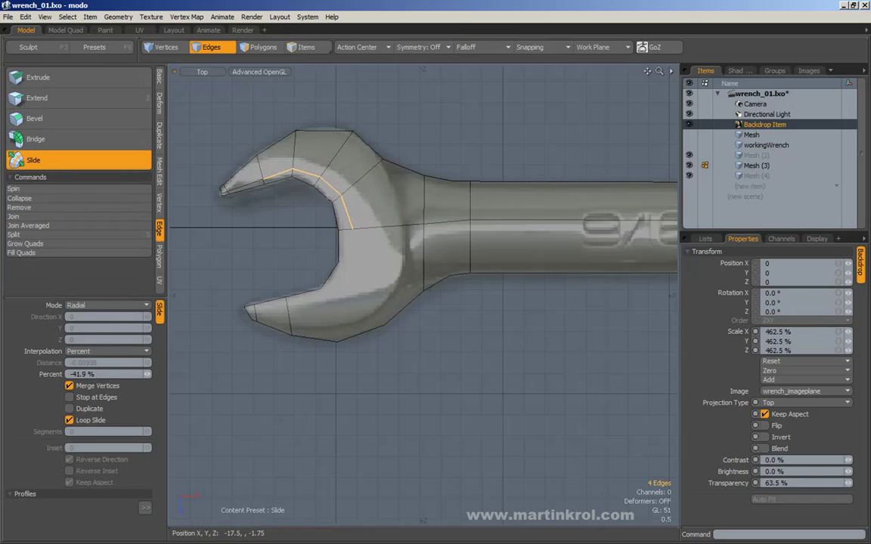
pyautogui.press('space')
# Step: Deselect the prong-side edges one by one, sliding the rest closer to the opening, with the last two at -26.5%
pyautogui.keyDown('ctrl'); pyautogui.click(278, 180); pyautogui.keyUp('ctrl')
pyautogui.click(34, 160)
pyautogui.press('space')
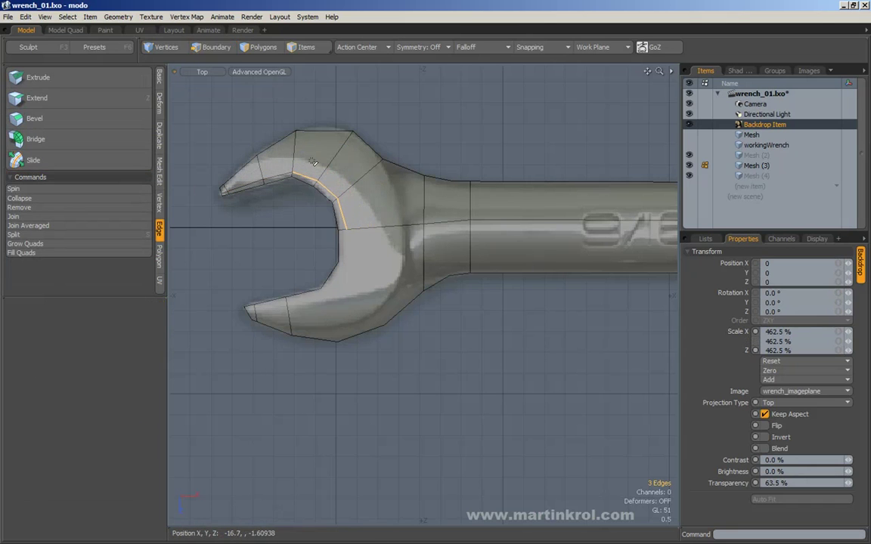
pyautogui.click(65, 162)
pyautogui.moveTo(316, 201); pyautogui.dragTo(306, 202)
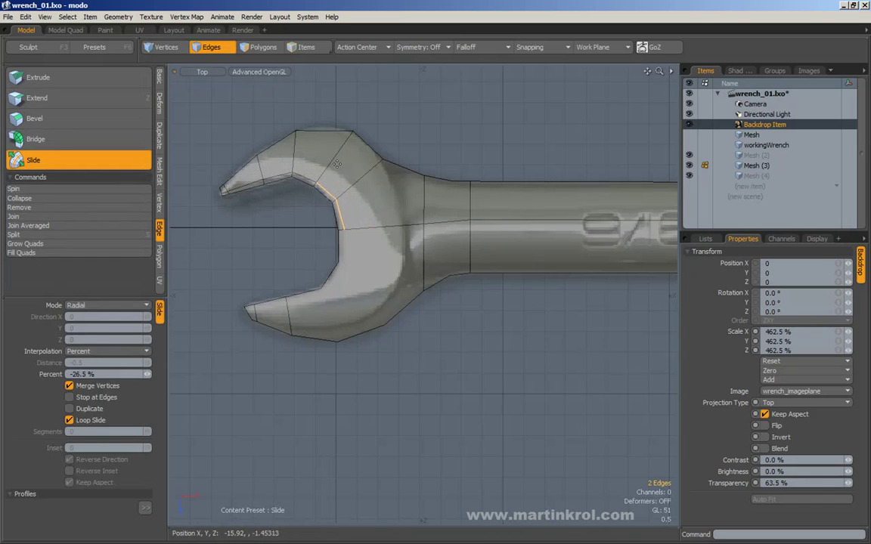
pyautogui.press('space')
# Step: Slide the single remaining loop edge at the back of the opening by -3.0% and clear the selection
pyautogui.keyDown('ctrl'); pyautogui.click(319, 191); pyautogui.keyUp('ctrl')
pyautogui.click(58, 161)
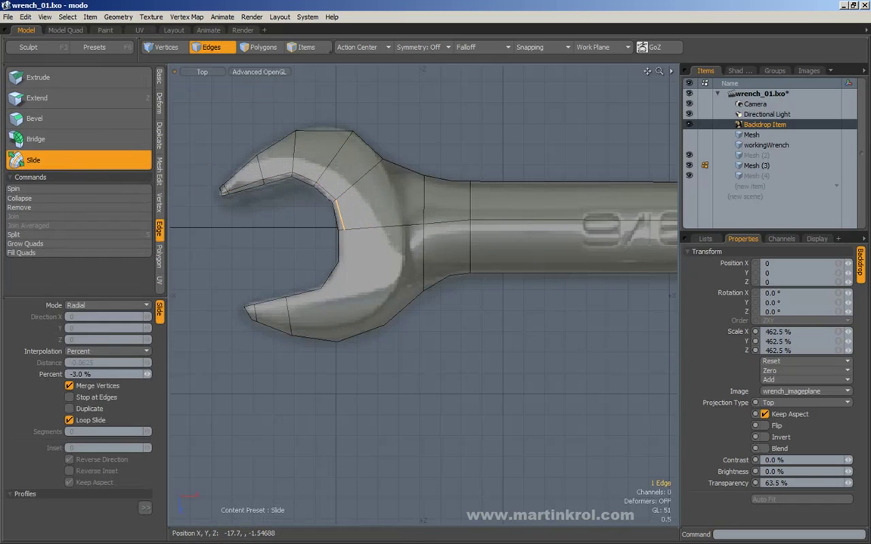
pyautogui.press('space')
pyautogui.click(472, 146)
# Step: Edge Slice the lower prong lengthwise beside its inner edge, from the tip to 13% along the prong's middle cross cut
pyautogui.keyDown('alt'); pyautogui.moveTo(367, 165); pyautogui.dragTo(389, 167); pyautogui.keyUp('alt')
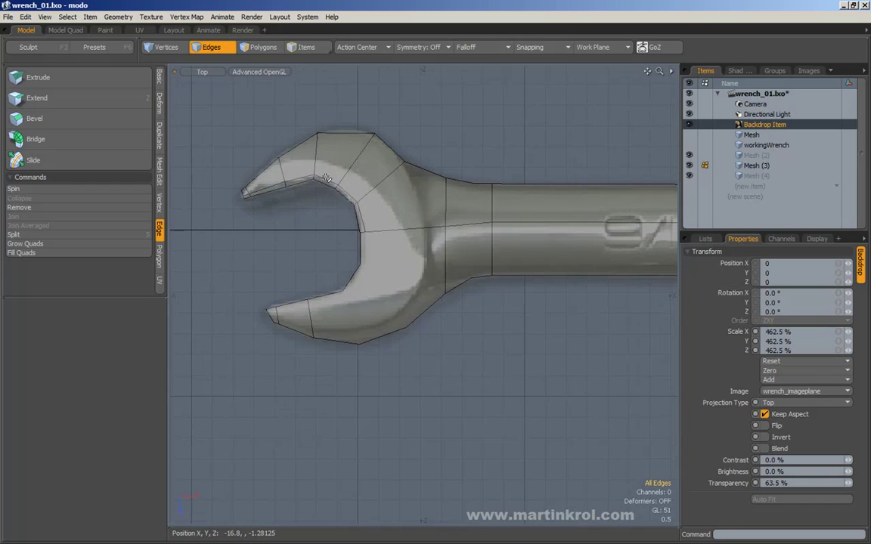
pyautogui.moveTo(297, 227); pyautogui.dragTo(313, 211)
pyautogui.keyDown('ctrl'); pyautogui.keyDown('shift'); pyautogui.click(263, 279); pyautogui.keyUp('shift'); pyautogui.keyUp('ctrl')
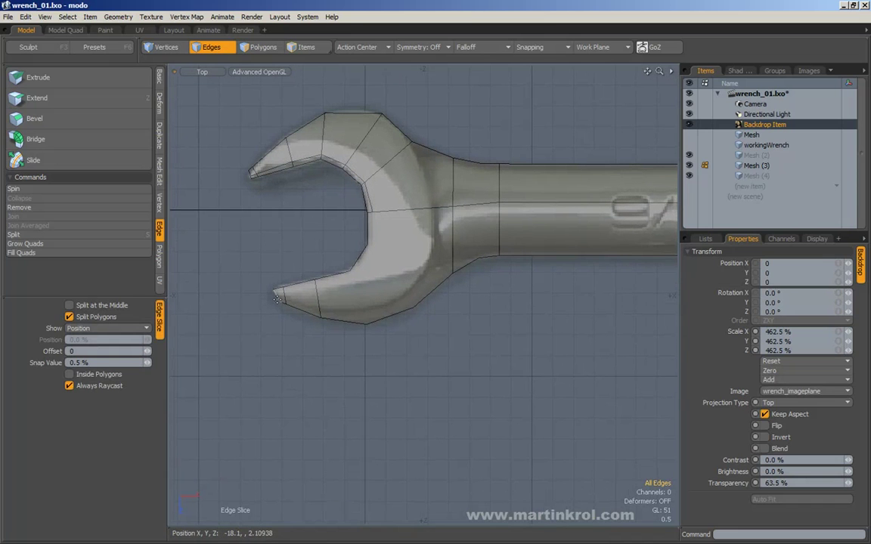
pyautogui.click(276, 293)
pyautogui.click(285, 291)
pyautogui.moveTo(307, 292); pyautogui.dragTo(316, 283)
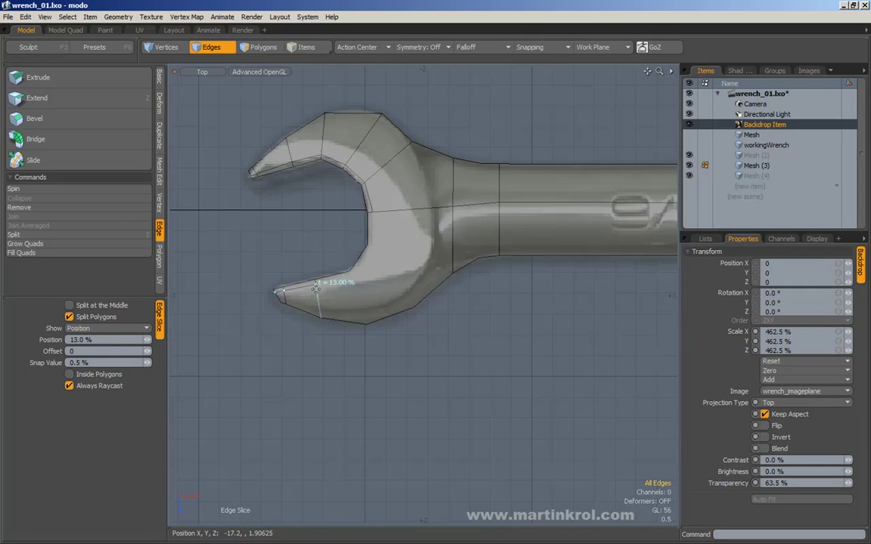
# Step: Enable Inside Polygons and continue the slice parallel to the opening's lower inner edge up to the upper jaw's inner loop
pyautogui.click(71, 375)
pyautogui.click(354, 276)
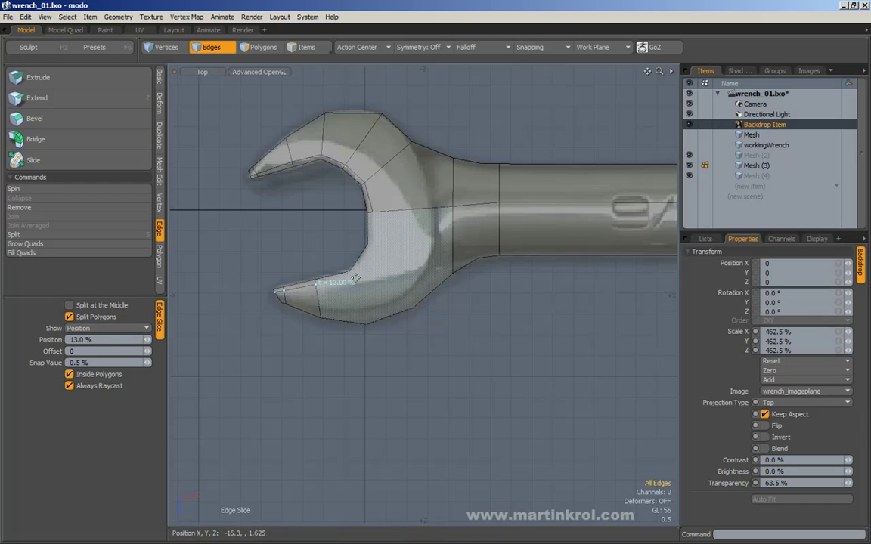
pyautogui.click(375, 244)
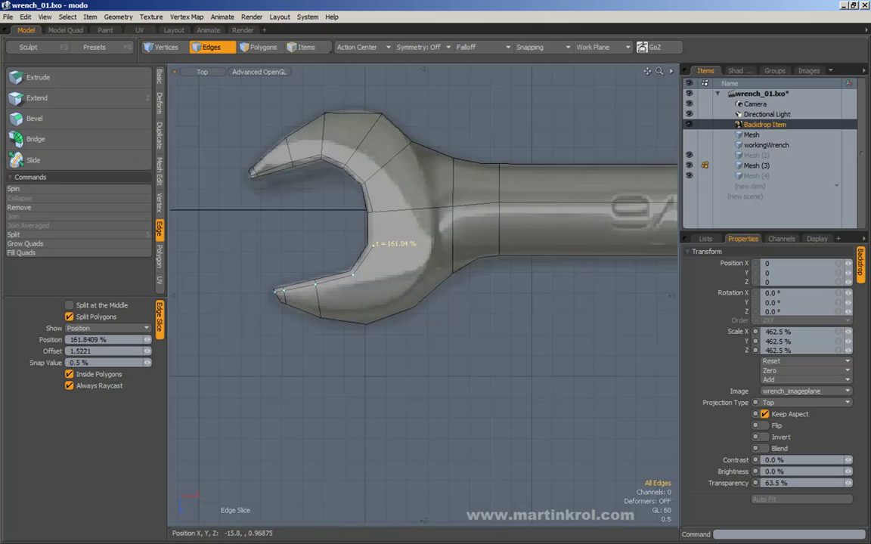
pyautogui.click(376, 211)
pyautogui.moveTo(376, 211); pyautogui.dragTo(371, 212)
pyautogui.press('space')
# Step: Edge Slice from the inner corner where the lower prong meets the opening's back to the jaw's bottommost outer vertex
pyautogui.press('c')
pyautogui.click(350, 273)
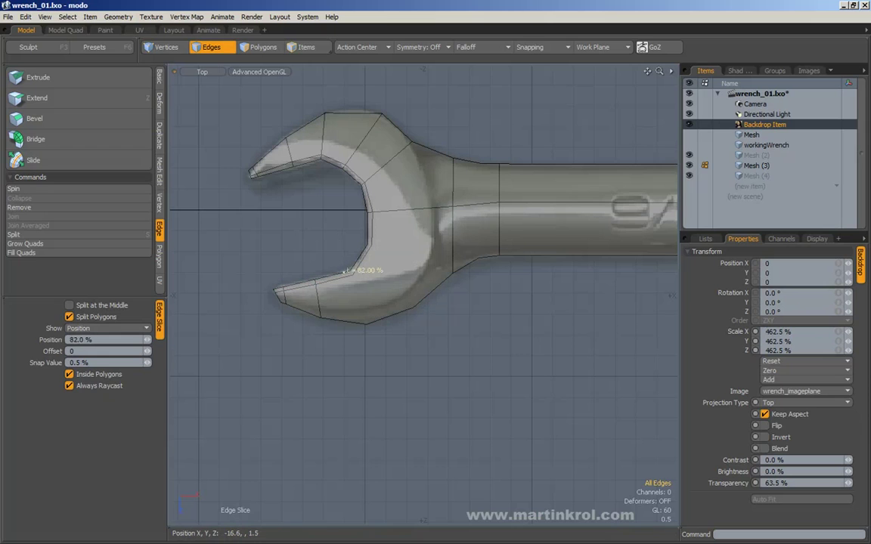
pyautogui.moveTo(350, 273); pyautogui.dragTo(353, 273)
pyautogui.click(365, 323)
pyautogui.press('space')
# Step: Edge Slice from the lower vertex at the back of the opening to the outer jaw vertex nearest the neck's underside
pyautogui.press('c')
pyautogui.click(366, 246)
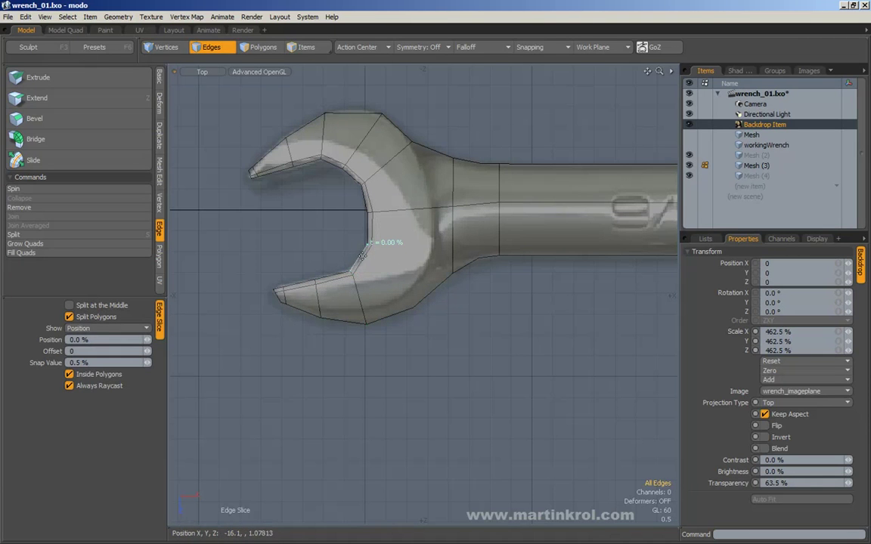
pyautogui.click(413, 308)
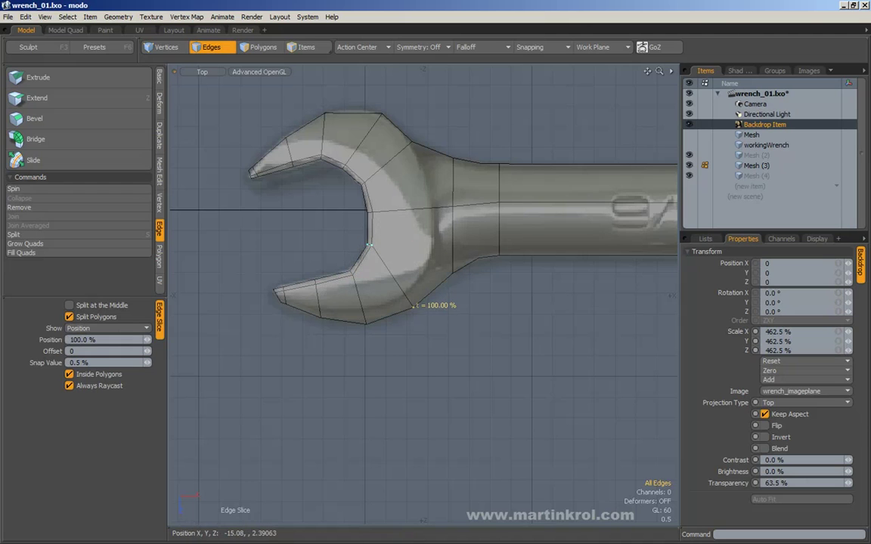
# Step: Restart Edge Slice with Inside Polygons turned off
pyautogui.press('space')
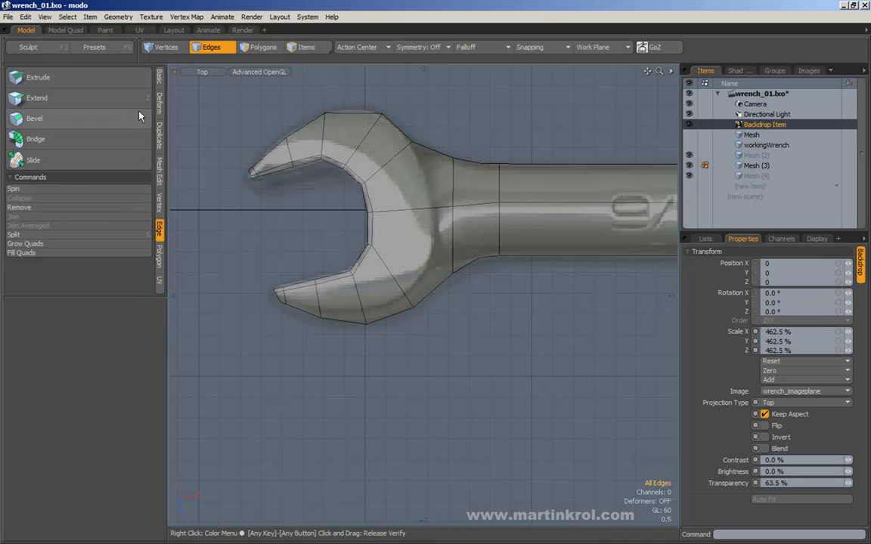
pyautogui.click(158, 173)
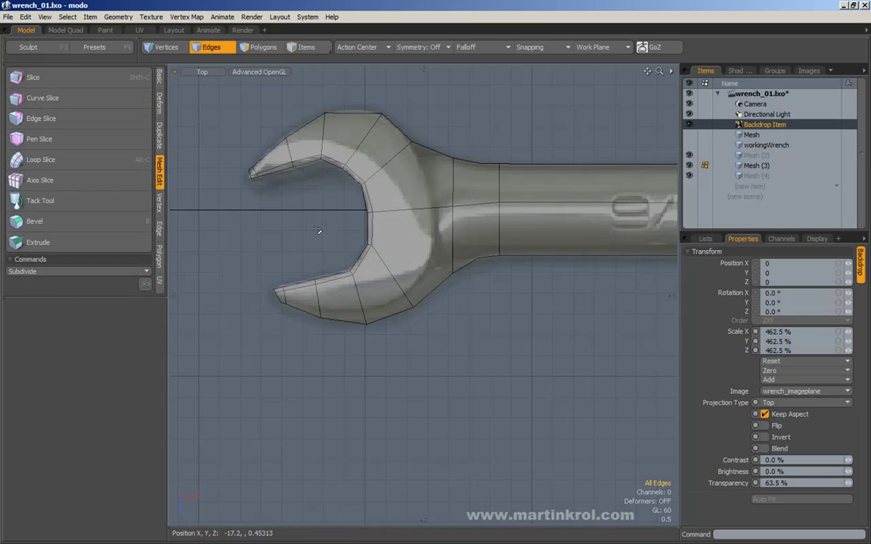
pyautogui.click(42, 120)
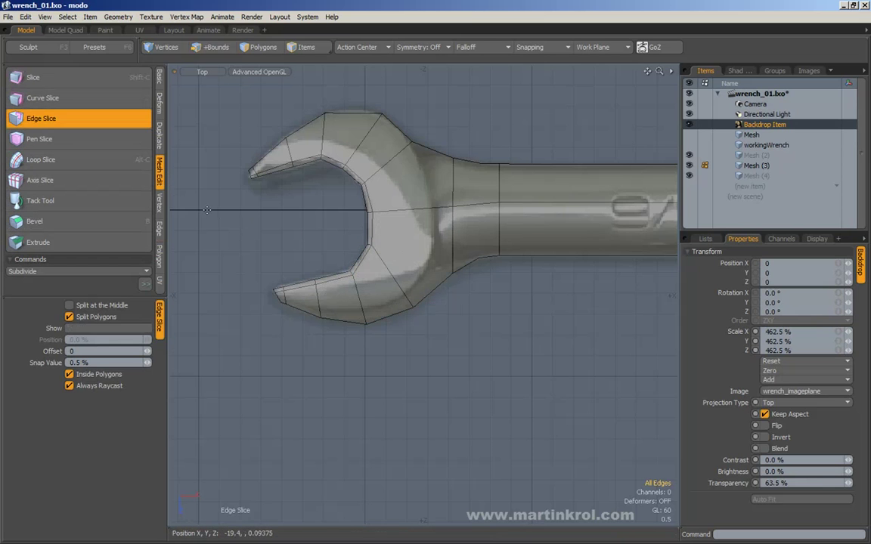
pyautogui.click(41, 121)
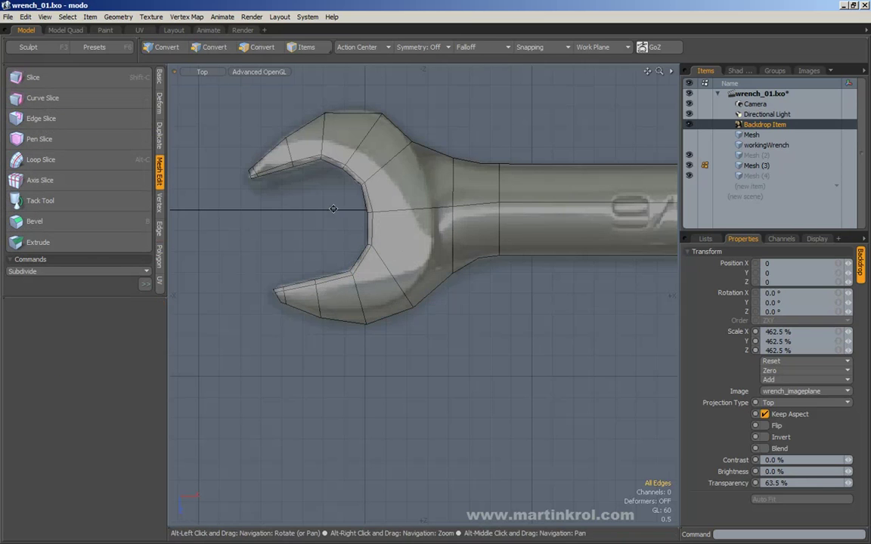
pyautogui.click(43, 121)
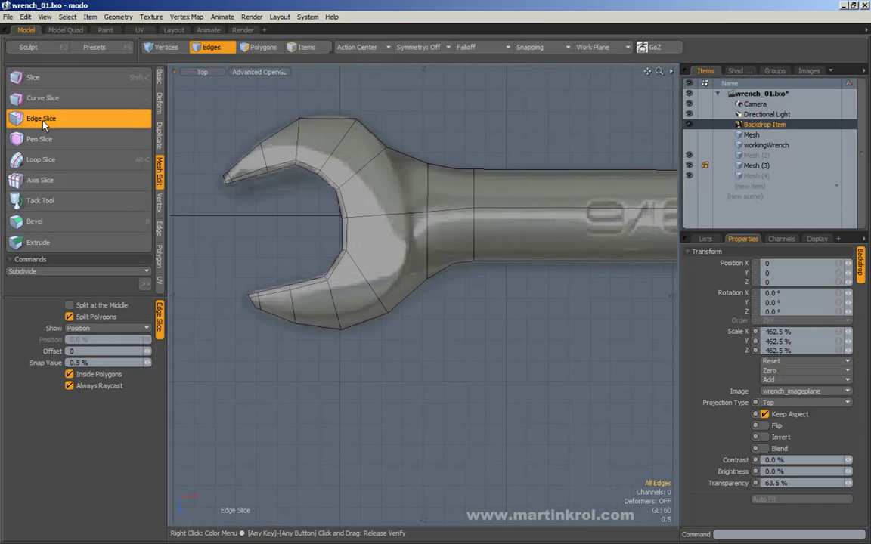
pyautogui.click(70, 375)
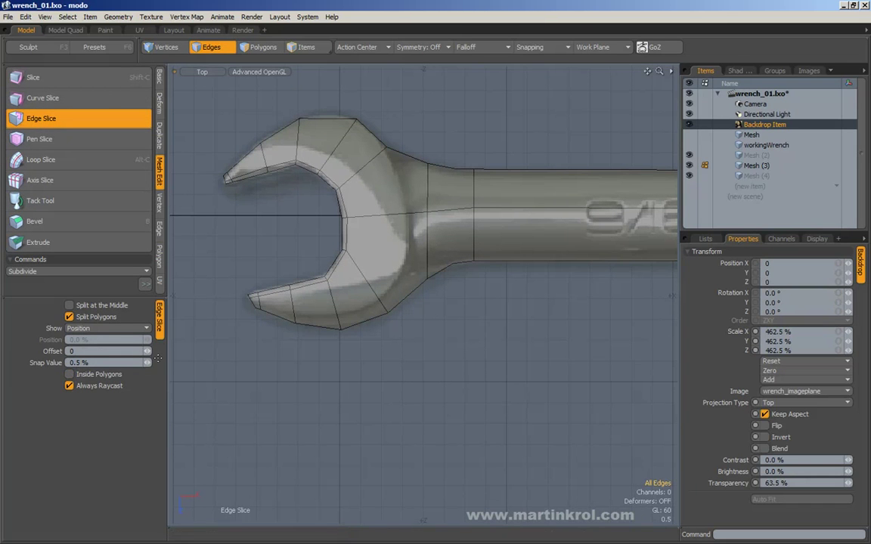
pyautogui.keyDown('alt'); pyautogui.moveTo(272, 343); pyautogui.dragTo(288, 362); pyautogui.keyUp('alt')
pyautogui.press('space')
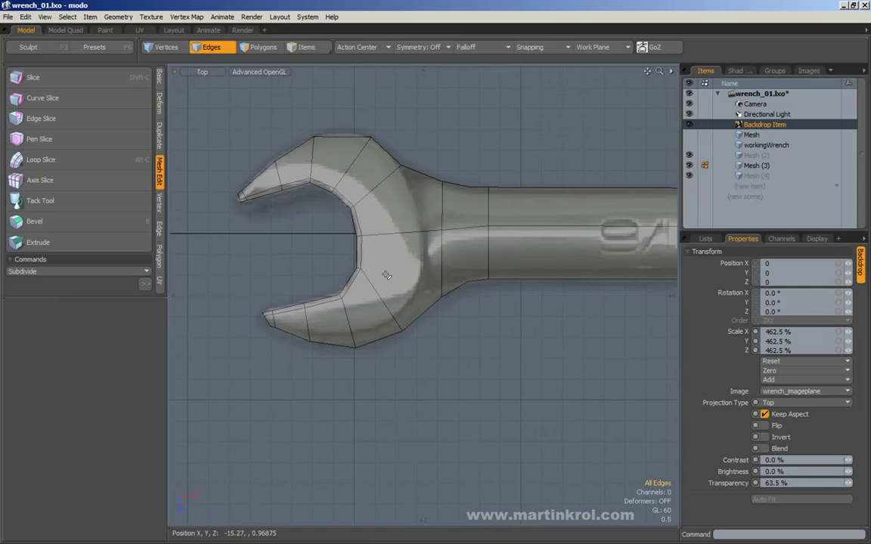
# Step: Try an Edge Slice with Inside Polygons on from the opening's lower back corner to the neck's underside vertex, continuing into the jaw
pyautogui.keyDown('ctrl'); pyautogui.keyDown('shift'); pyautogui.click(377, 274); pyautogui.keyUp('shift'); pyautogui.keyUp('ctrl')
pyautogui.click(360, 266)
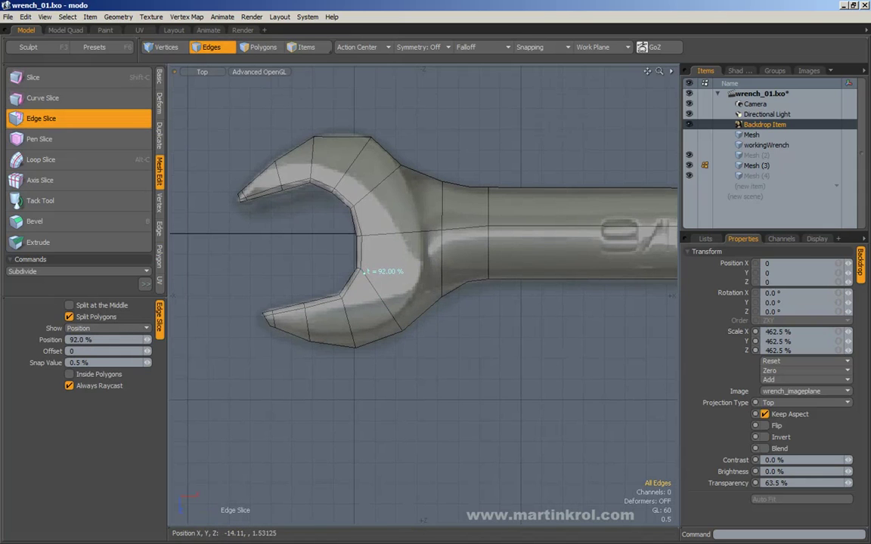
pyautogui.click(68, 375)
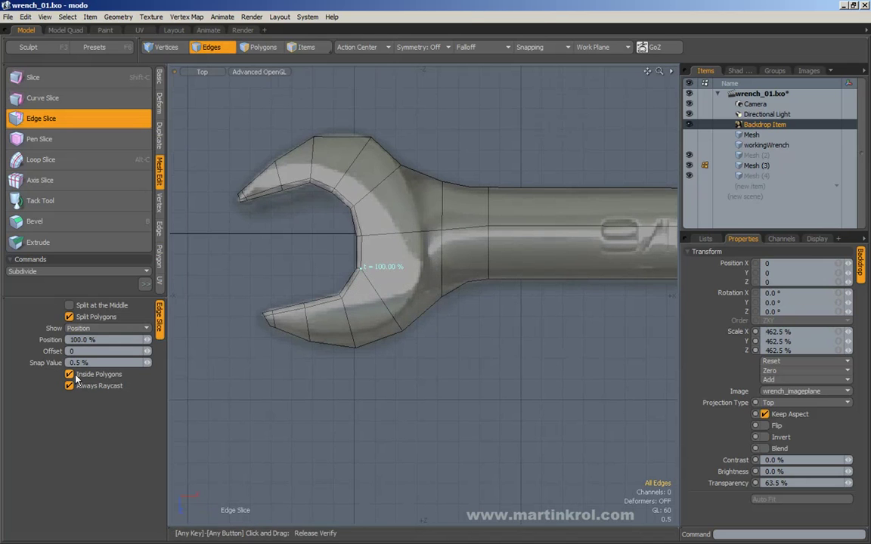
pyautogui.click(433, 298)
pyautogui.moveTo(440, 296)
pyautogui.mouseDown()
pyautogui.moveTo(409, 292)
pyautogui.moveTo(443, 296)
pyautogui.mouseUp()
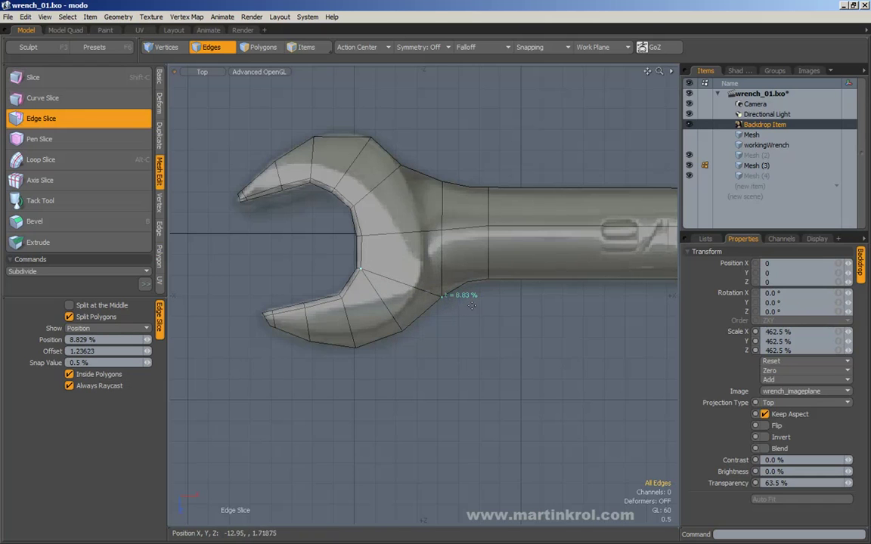
pyautogui.click(441, 280)
pyautogui.moveTo(441, 278); pyautogui.dragTo(422, 252)
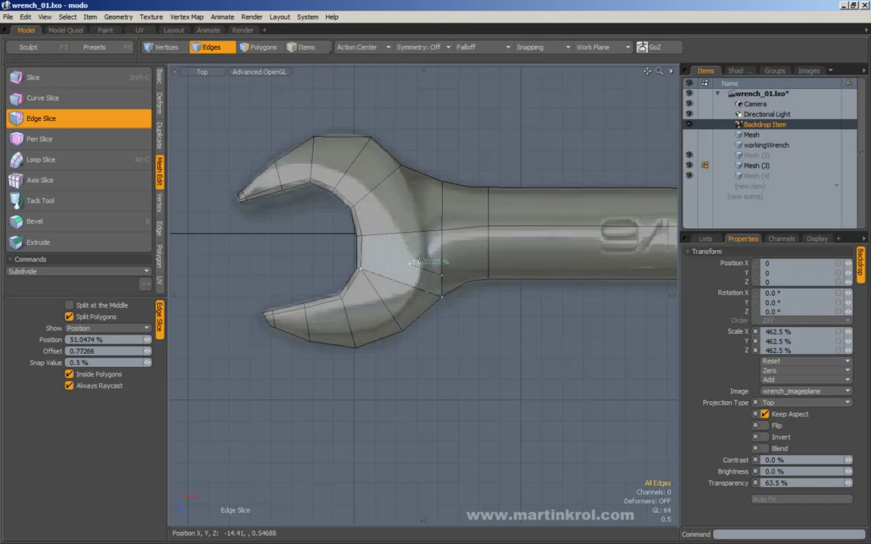
pyautogui.press('space')
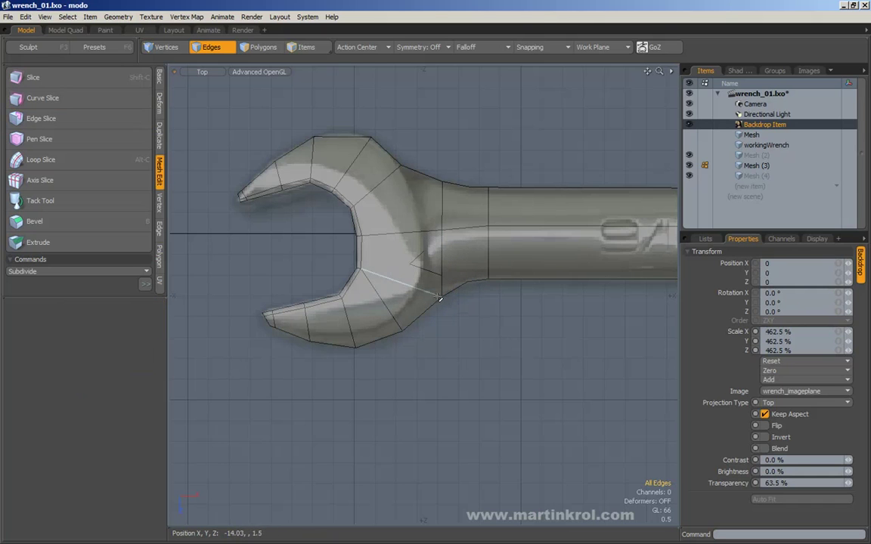
# Step: Select the two jaw polygons on either side of the new diagonal slice near the neck's underside and delete them
pyautogui.click(400, 287)
pyautogui.click(488, 327)
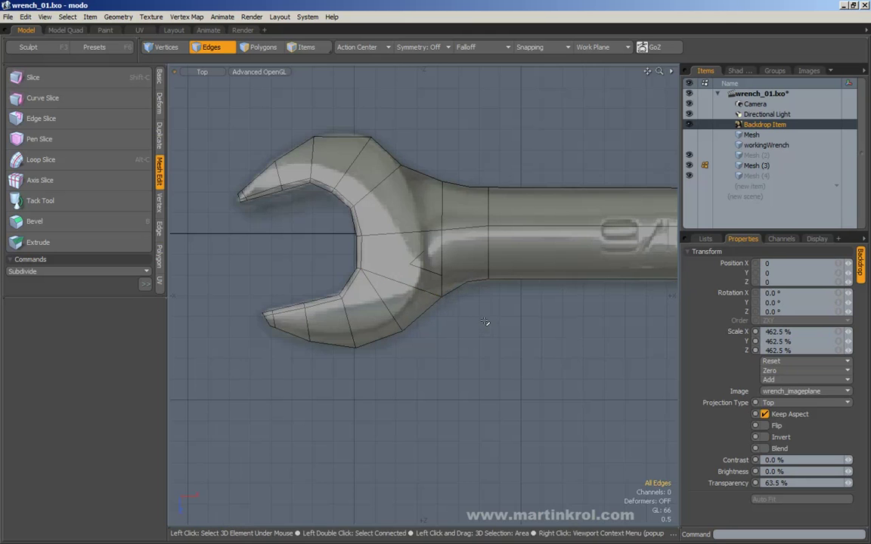
pyautogui.click(255, 47)
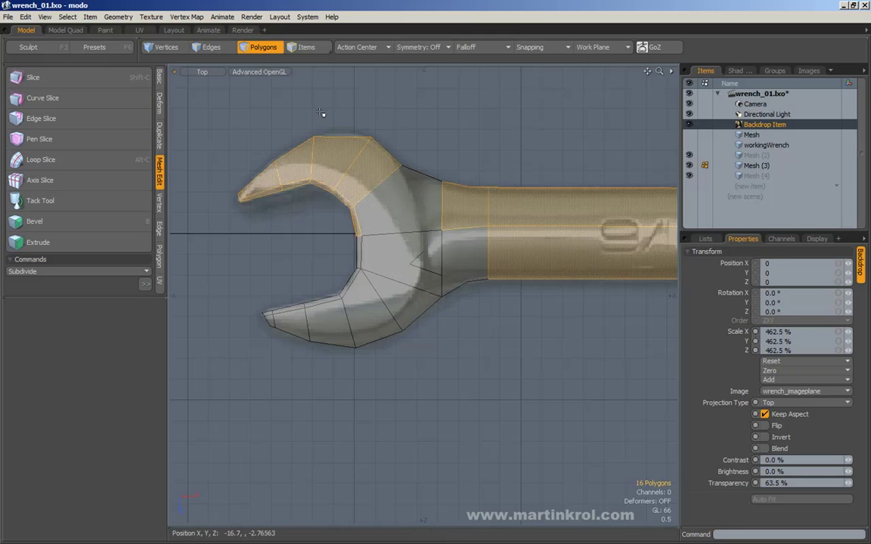
pyautogui.click(398, 272)
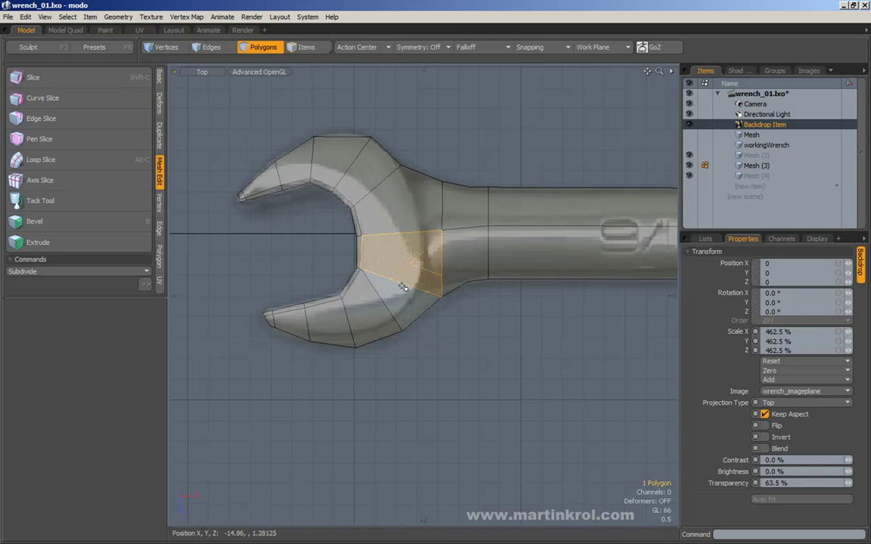
pyautogui.click(394, 251)
pyautogui.click(469, 316)
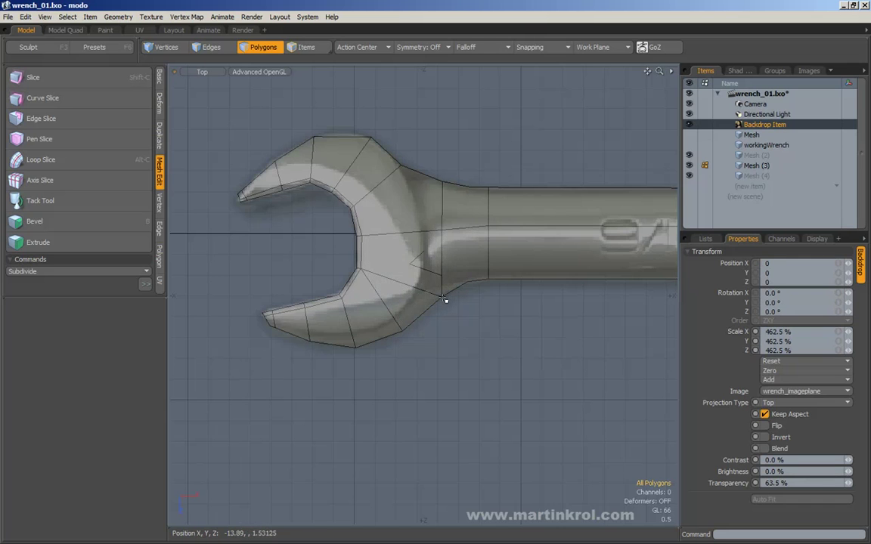
pyautogui.click(414, 295)
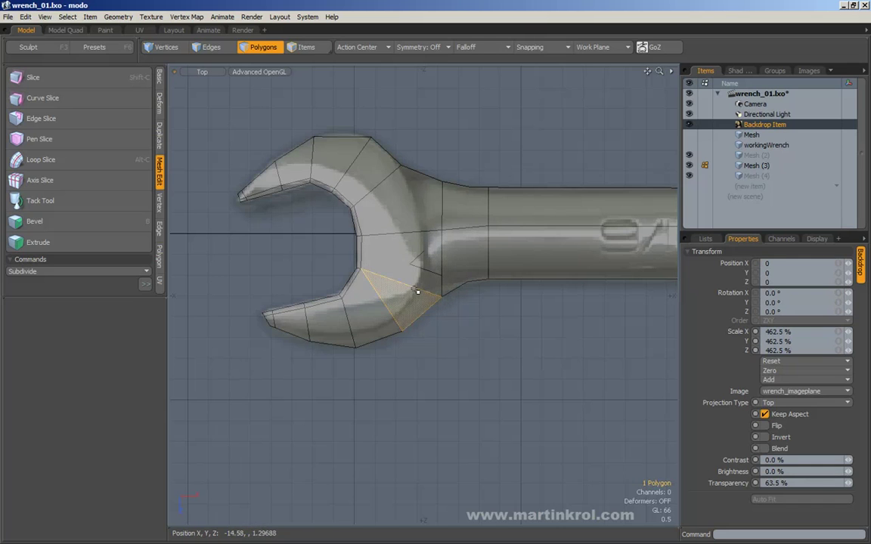
pyautogui.click(412, 278)
pyautogui.keyDown('shift'); pyautogui.click(413, 295); pyautogui.keyUp('shift')
pyautogui.press('Delete')
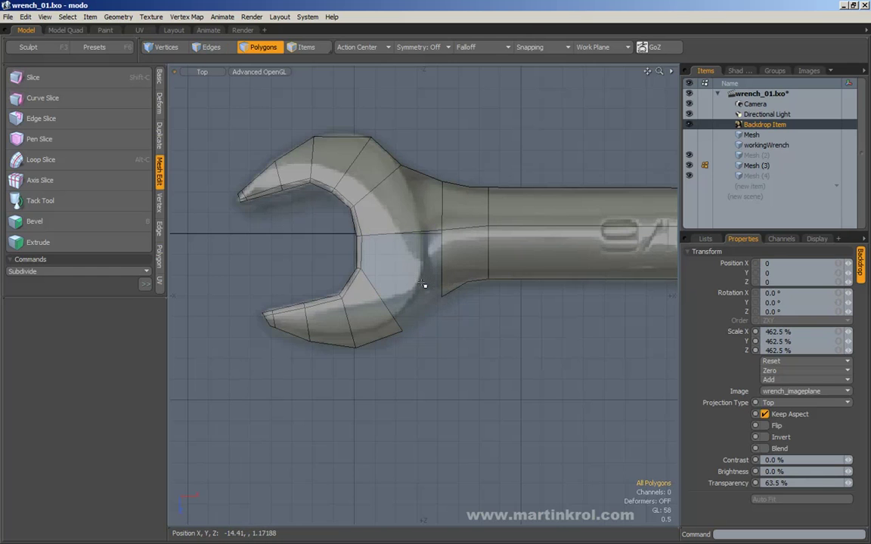
# Step: Undo the polygon deletion and the diagonal jaw slice with its stray interior cuts
pyautogui.hotkey('ctrl', 'z')
pyautogui.hotkey('ctrl', 'z')
pyautogui.hotkey('ctrl', 'z')
pyautogui.hotkey('ctrl', 'z')
pyautogui.hotkey('ctrl', 'z')
pyautogui.hotkey('ctrl', 'z')
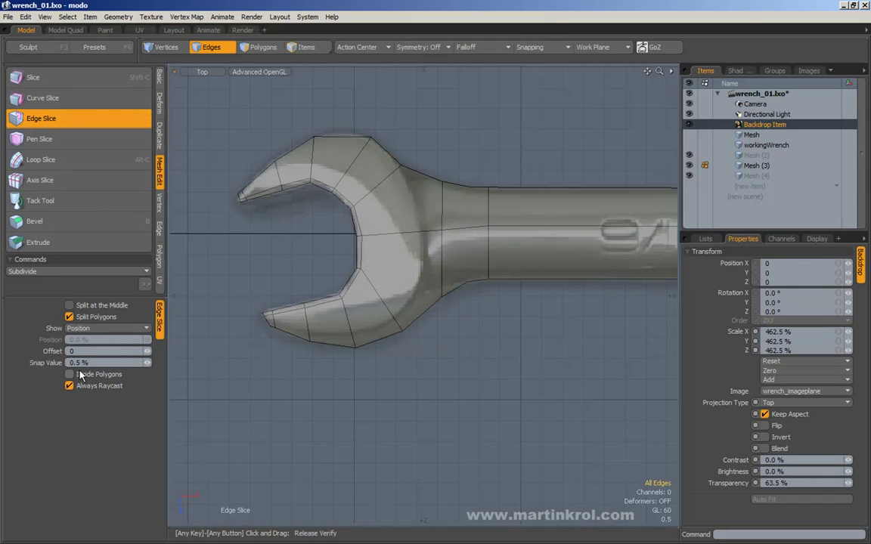
# Step: Edge Slice with Inside Polygons off from the opening's lower back corner to the vertex at the neck's underside
pyautogui.click(361, 266)
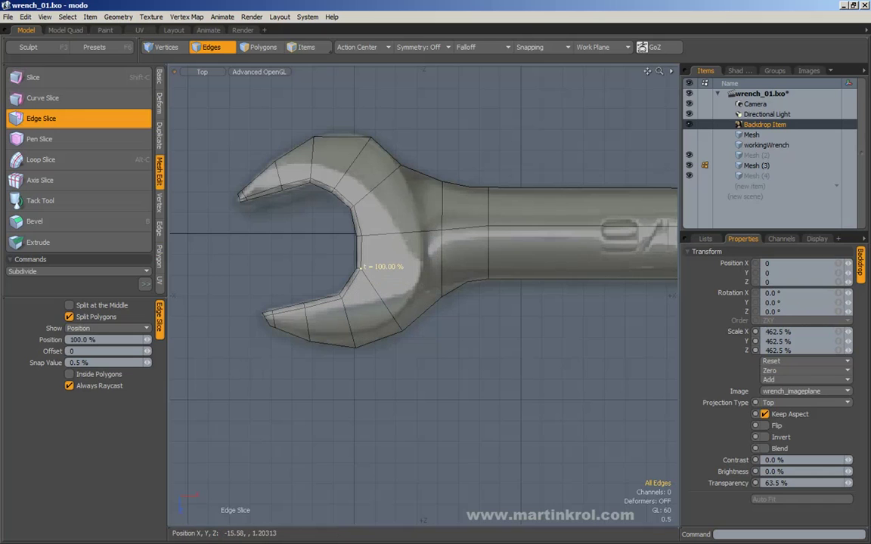
pyautogui.click(444, 295)
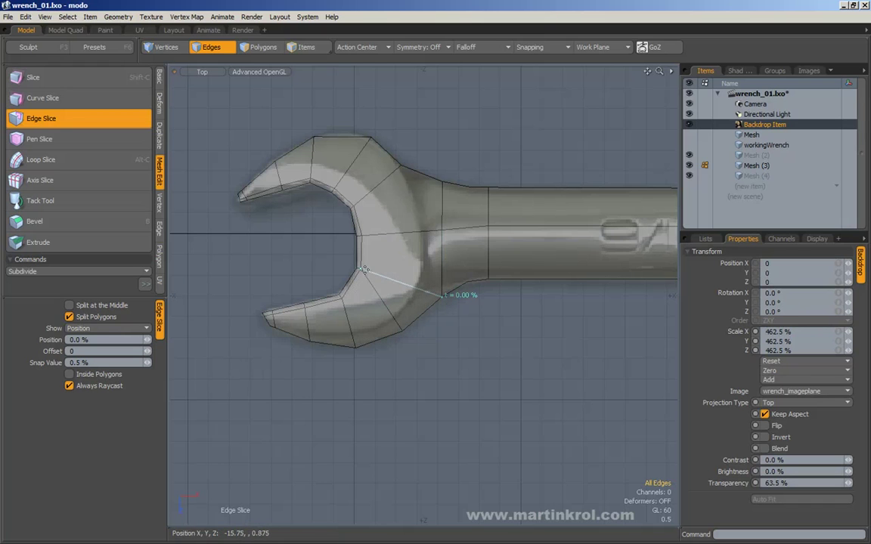
pyautogui.keyDown('alt'); pyautogui.moveTo(468, 281); pyautogui.dragTo(462, 292); pyautogui.keyUp('alt')
pyautogui.press('space')
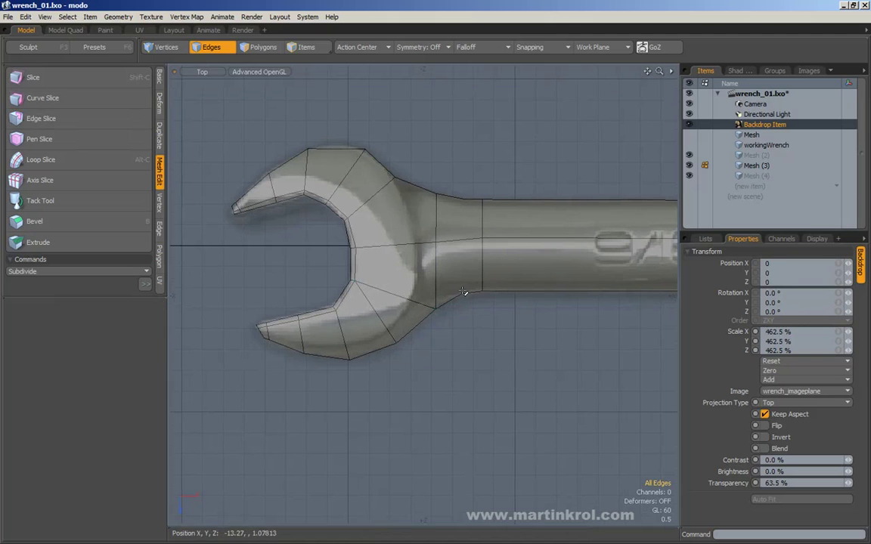
# Step: Edge Slice across the neck from its upper outline vertex through the centre line to the lower outline vertex beside the handle
pyautogui.press('c')
pyautogui.click(465, 199)
pyautogui.click(466, 238)
pyautogui.click(476, 297)
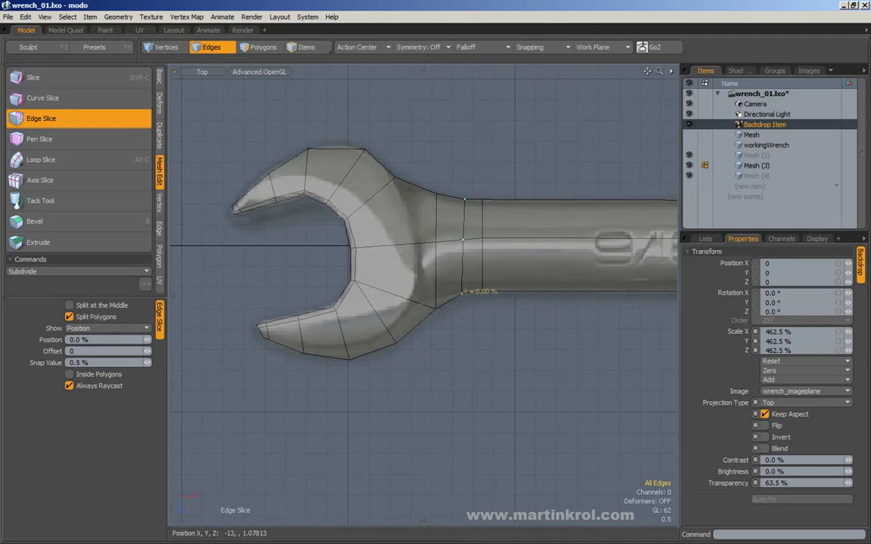
pyautogui.press('space')
# Step: Select the cross edges of the handle's lower half and Loop Slice them lengthwise at 76%
pyautogui.keyDown('alt'); pyautogui.moveTo(383, 266); pyautogui.dragTo(386, 280); pyautogui.keyUp('alt')
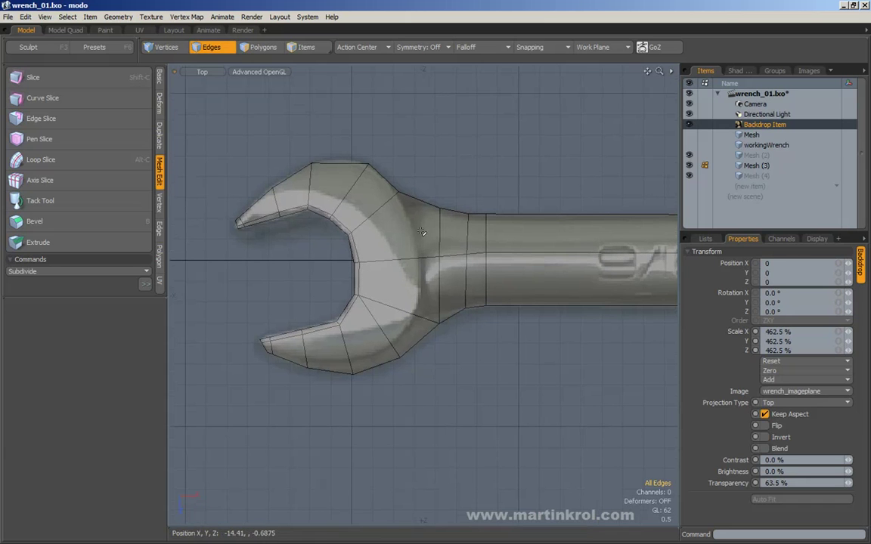
pyautogui.keyDown('alt'); pyautogui.moveTo(419, 230); pyautogui.dragTo(403, 209); pyautogui.keyUp('alt')
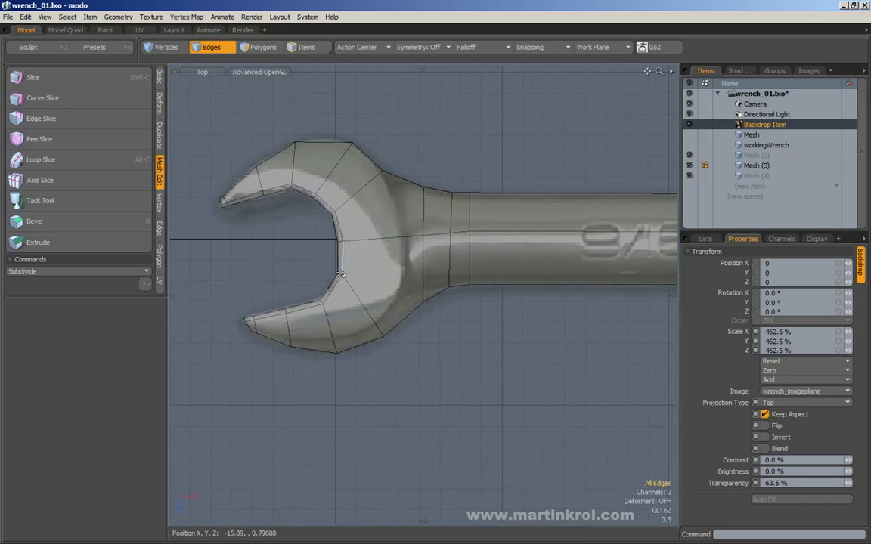
pyautogui.keyDown('alt'); pyautogui.moveTo(397, 264); pyautogui.dragTo(326, 260); pyautogui.keyUp('alt')
pyautogui.keyDown('alt'); pyautogui.scroll(-2, 351, 260); pyautogui.keyUp('alt')
pyautogui.keyDown('alt'); pyautogui.scroll(-2, 314, 262); pyautogui.keyUp('alt')
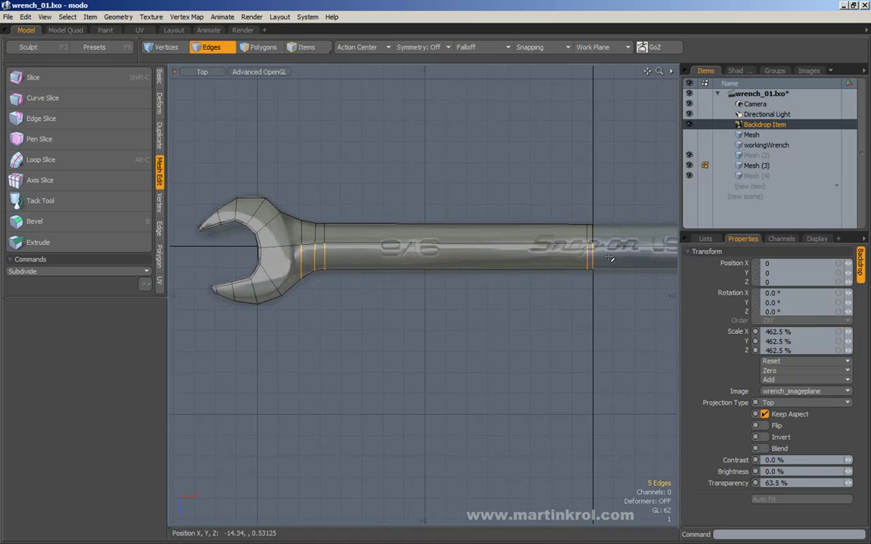
pyautogui.hotkey('alt', 'c')
pyautogui.moveTo(416, 308); pyautogui.dragTo(456, 308)
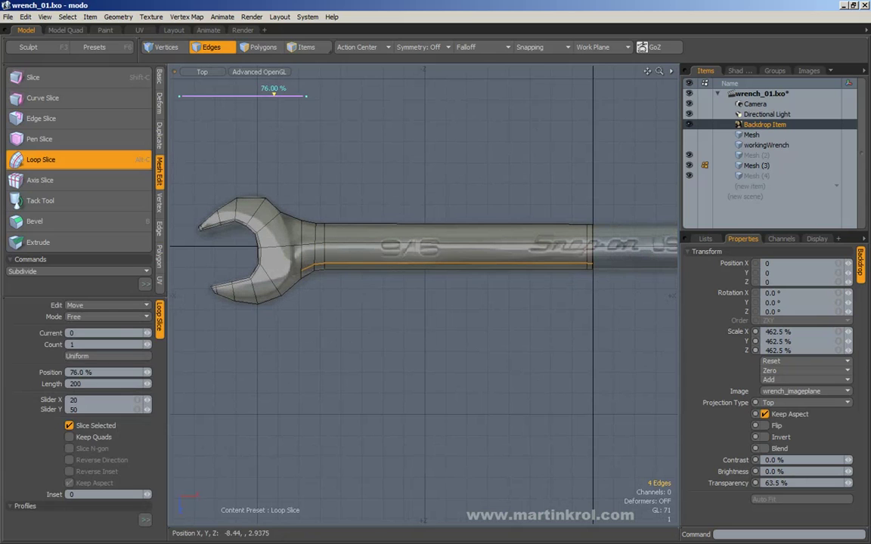
pyautogui.press('space')
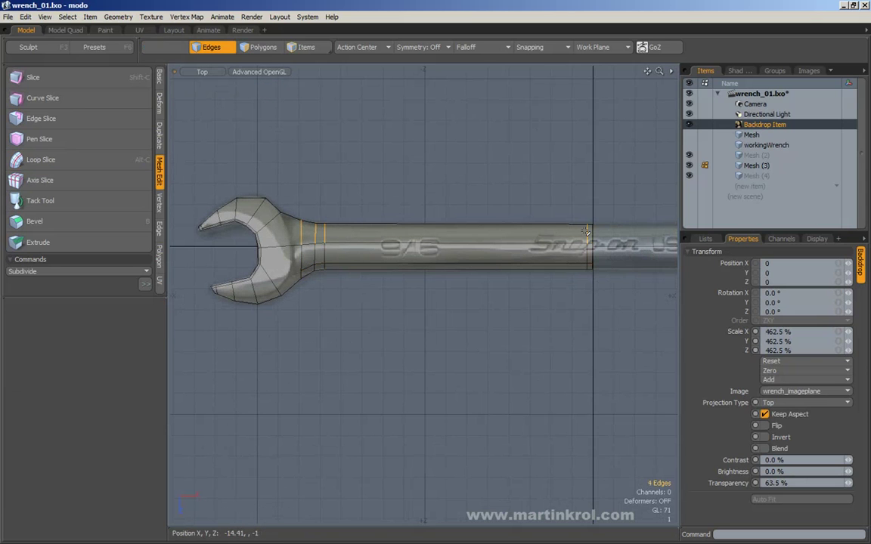
# Step: Loop Slice the cross edges of the handle's upper half lengthwise from the neck to the handle's far end
pyautogui.hotkey('alt', 'c')
pyautogui.moveTo(512, 176); pyautogui.dragTo(503, 176)
pyautogui.press('space')
pyautogui.keyDown('alt'); pyautogui.moveTo(414, 143); pyautogui.dragTo(443, 142); pyautogui.keyUp('alt')
pyautogui.click(443, 142)
pyautogui.keyDown('alt'); pyautogui.moveTo(386, 170); pyautogui.dragTo(455, 170); pyautogui.keyUp('alt')
pyautogui.scroll(2, 455, 170)
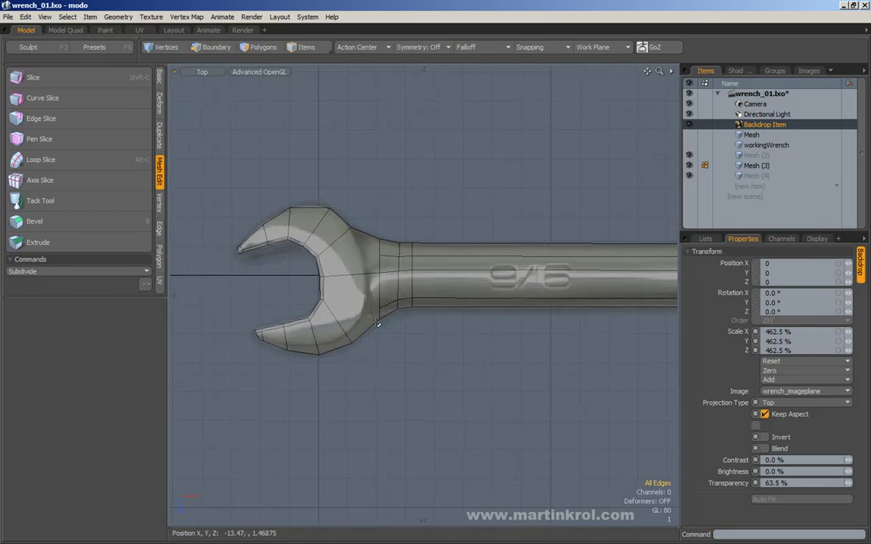
# Step: Edge Slice from the neck ends of the lower and upper handle loops across the jaw to the opening's back corner vertices
pyautogui.press('c')
pyautogui.click(380, 307)
pyautogui.moveTo(324, 292); pyautogui.dragTo(322, 304)
pyautogui.press('space')
pyautogui.hotkey('alt', 'shift', 'c')
pyautogui.moveTo(322, 254); pyautogui.dragTo(317, 257)
pyautogui.press('space')
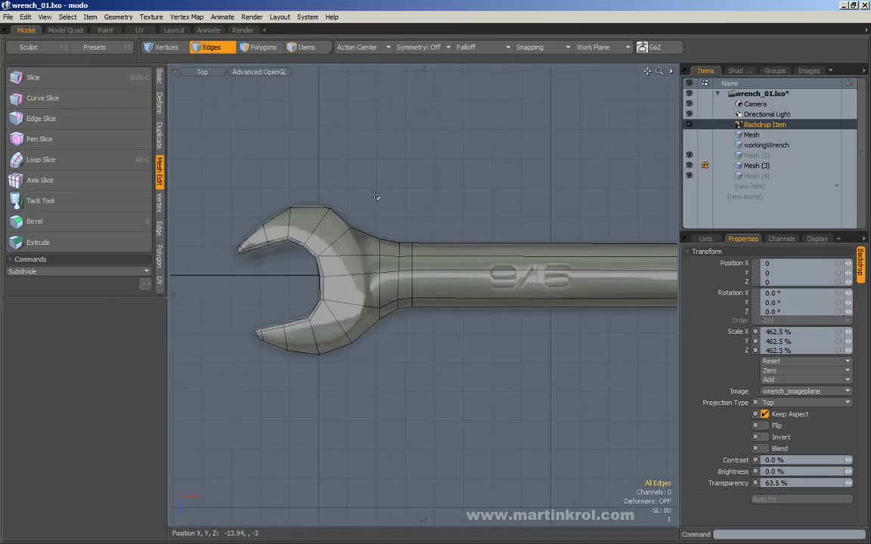
# Step: Examine the jaw and neck edge flow and how the outline fits the backdrop image
pyautogui.keyDown('alt'); pyautogui.moveTo(378, 264); pyautogui.dragTo(375, 241); pyautogui.keyUp('alt')
pyautogui.keyDown('alt'); pyautogui.moveTo(388, 205); pyautogui.dragTo(456, 130); pyautogui.keyUp('alt')
pyautogui.scroll(1, 415, 197)
pyautogui.keyDown('alt'); pyautogui.moveTo(475, 168); pyautogui.dragTo(481, 162, button='right'); pyautogui.keyUp('alt')
pyautogui.press('2')
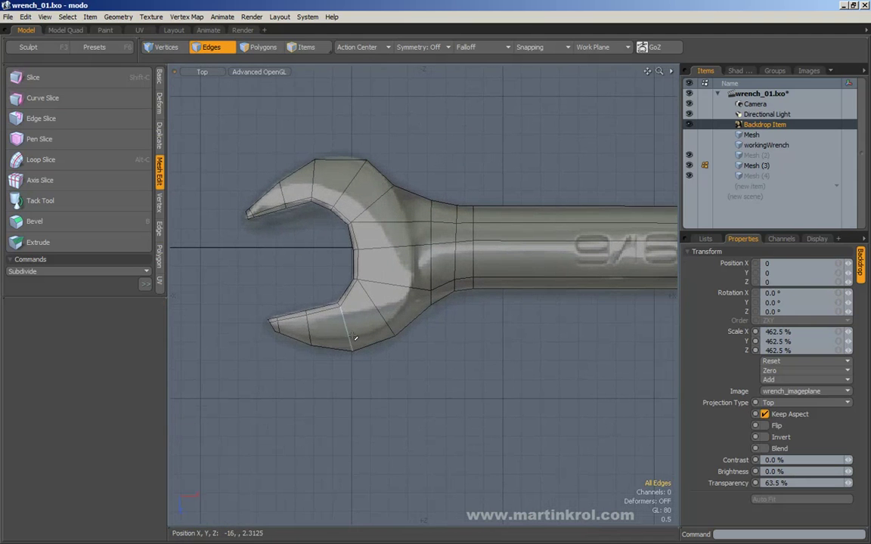
pyautogui.keyDown('alt'); pyautogui.moveTo(262, 274); pyautogui.dragTo(255, 275, button='right'); pyautogui.keyUp('alt')
pyautogui.keyDown('alt'); pyautogui.moveTo(255, 275); pyautogui.dragTo(238, 274); pyautogui.keyUp('alt')
pyautogui.keyDown('alt'); pyautogui.moveTo(429, 297); pyautogui.dragTo(478, 292, button='right'); pyautogui.keyUp('alt')
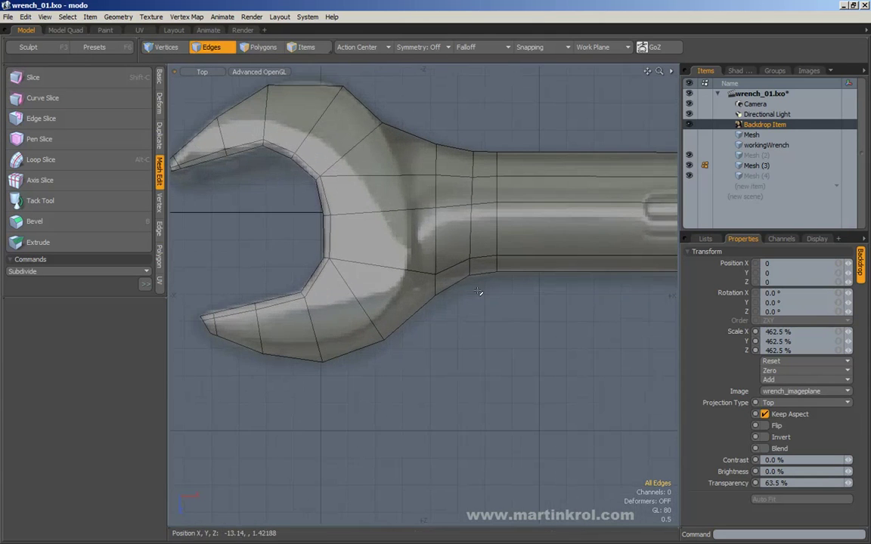
pyautogui.keyDown('alt'); pyautogui.moveTo(383, 300); pyautogui.dragTo(440, 303); pyautogui.keyUp('alt')
pyautogui.keyDown('alt'); pyautogui.moveTo(435, 314); pyautogui.dragTo(414, 311, button='right'); pyautogui.keyUp('alt')
pyautogui.keyDown('alt'); pyautogui.moveTo(415, 311); pyautogui.dragTo(409, 315); pyautogui.keyUp('alt')
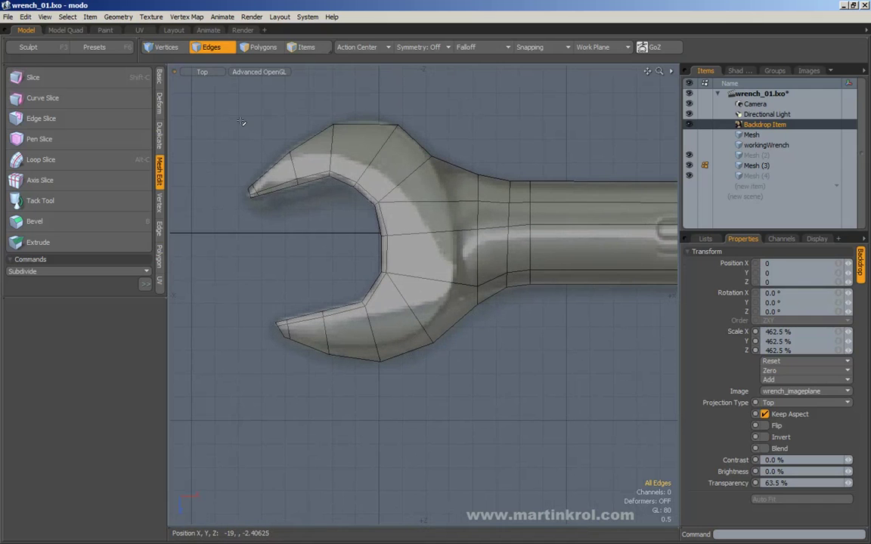
# Step: Move the lower jaw's bottommost vertex and the outer vertex nearest the neck slightly inward to match the backdrop outline
pyautogui.click(154, 46)
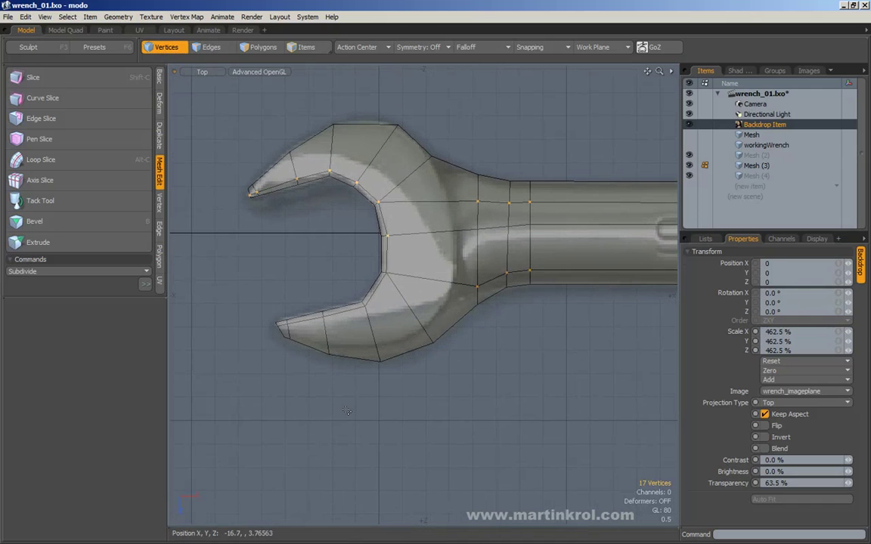
pyautogui.press('w')
pyautogui.press('q')
pyautogui.click(433, 343)
pyautogui.press('w')
pyautogui.moveTo(445, 353); pyautogui.dragTo(443, 348)
# Step: Move the vertex where the jaw meets the neck's underside slightly inward toward the jaw to follow the backdrop outline
pyautogui.press('q')
pyautogui.click(478, 305)
pyautogui.press('w')
pyautogui.moveTo(496, 324); pyautogui.dragTo(492, 317)
pyautogui.keyDown('alt'); pyautogui.moveTo(492, 317); pyautogui.dragTo(448, 319); pyautogui.keyUp('alt')
# Step: Adjust the vertices along the neck's underside and the handle's lower edge nearest the neck to follow the backdrop outline
pyautogui.press('q')
pyautogui.click(405, 307)
pyautogui.press('w')
pyautogui.press('q')
pyautogui.click(434, 307)
pyautogui.press('w')
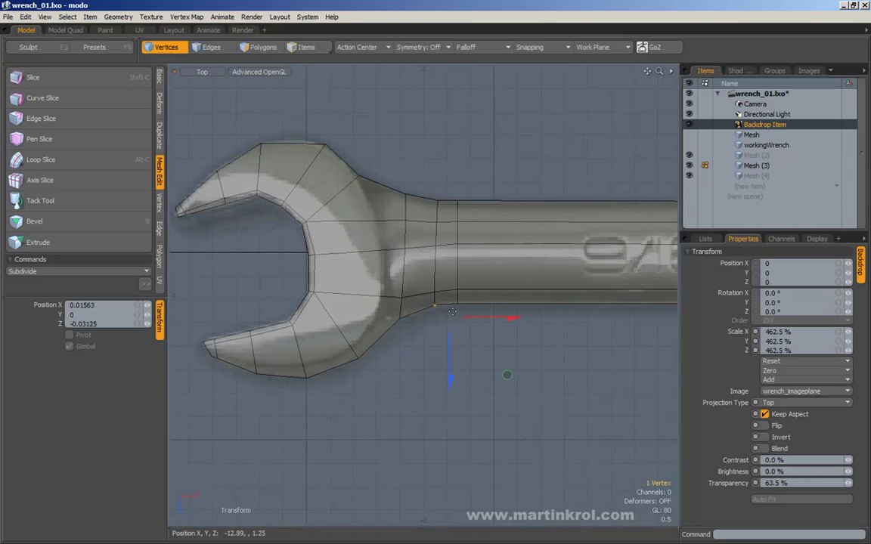
pyautogui.press('q')
pyautogui.click(457, 304)
pyautogui.keyDown('ctrl'); pyautogui.keyDown('alt'); pyautogui.moveTo(519, 325); pyautogui.dragTo(391, 331); pyautogui.keyUp('alt'); pyautogui.keyUp('ctrl')
pyautogui.press('w')
pyautogui.keyDown('alt'); pyautogui.moveTo(511, 320); pyautogui.dragTo(390, 327); pyautogui.keyUp('alt')
pyautogui.keyDown('ctrl'); pyautogui.keyDown('alt'); pyautogui.moveTo(435, 325); pyautogui.dragTo(408, 327); pyautogui.keyUp('alt'); pyautogui.keyUp('ctrl')
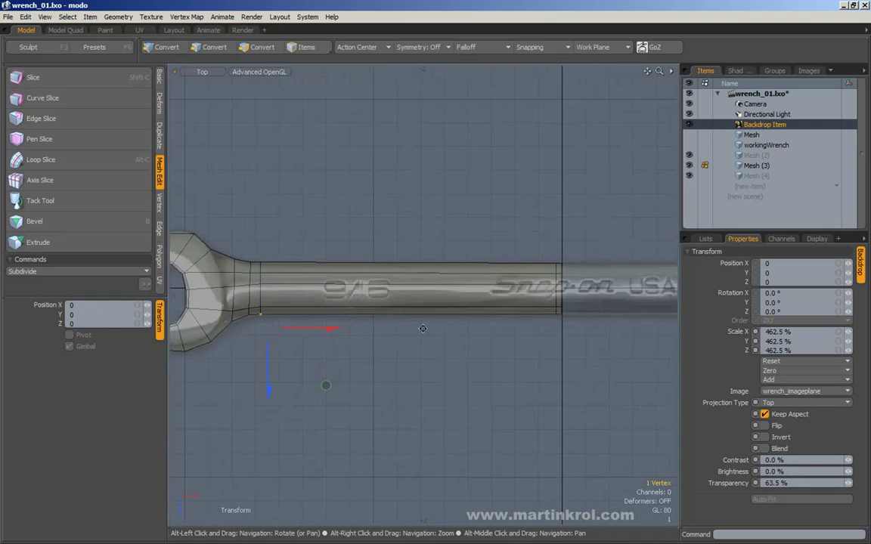
# Step: Deselect the vertices, turn on the subdivision preview and examine how the smoothed open end fits the backdrop image
pyautogui.press('q')
pyautogui.click(461, 358)
pyautogui.keyDown('alt'); pyautogui.moveTo(460, 358); pyautogui.dragTo(550, 370); pyautogui.keyUp('alt')
pyautogui.keyDown('ctrl'); pyautogui.keyDown('alt'); pyautogui.moveTo(550, 370); pyautogui.dragTo(459, 354); pyautogui.keyUp('alt'); pyautogui.keyUp('ctrl')
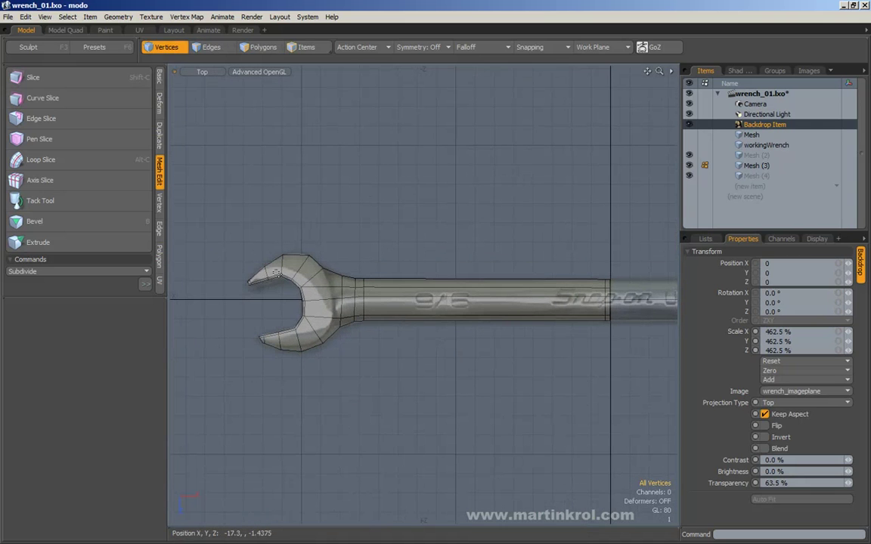
pyautogui.keyDown('ctrl'); pyautogui.keyDown('alt'); pyautogui.moveTo(278, 274); pyautogui.dragTo(381, 196); pyautogui.keyUp('alt'); pyautogui.keyUp('ctrl')
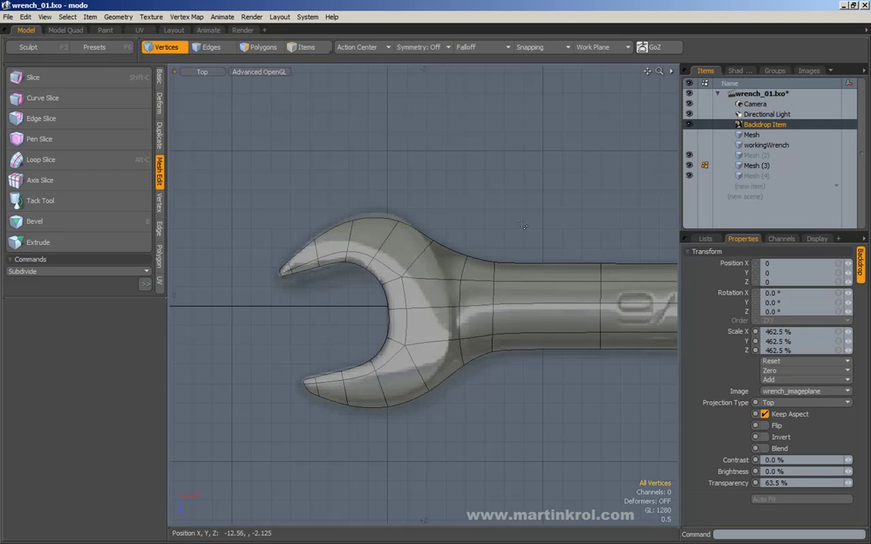
pyautogui.press('Tab')
pyautogui.keyDown('ctrl'); pyautogui.keyDown('alt'); pyautogui.moveTo(528, 223); pyautogui.dragTo(487, 208); pyautogui.keyUp('alt'); pyautogui.keyUp('ctrl')
pyautogui.keyDown('alt'); pyautogui.moveTo(572, 231); pyautogui.dragTo(529, 233); pyautogui.keyUp('alt')
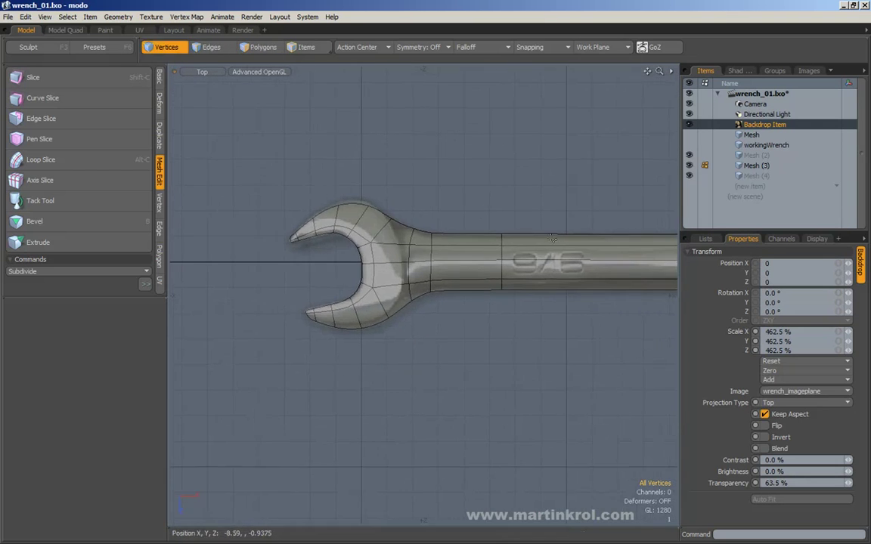
pyautogui.keyDown('ctrl'); pyautogui.keyDown('alt'); pyautogui.moveTo(301, 233); pyautogui.dragTo(270, 233); pyautogui.keyUp('alt'); pyautogui.keyUp('ctrl')
pyautogui.keyDown('alt'); pyautogui.moveTo(313, 231); pyautogui.dragTo(384, 223); pyautogui.keyUp('alt')
pyautogui.keyDown('ctrl'); pyautogui.keyDown('alt'); pyautogui.moveTo(384, 223); pyautogui.dragTo(382, 183); pyautogui.keyUp('alt'); pyautogui.keyUp('ctrl')
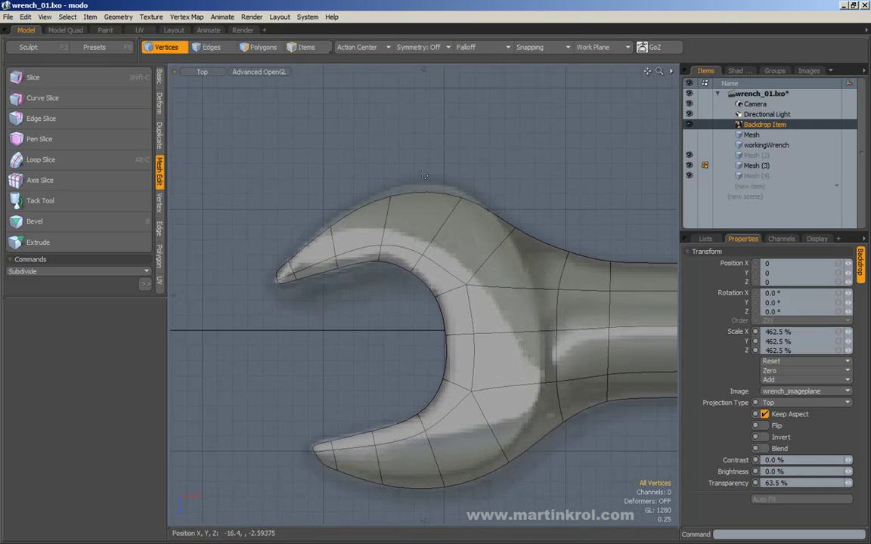
pyautogui.keyDown('alt'); pyautogui.moveTo(487, 197); pyautogui.dragTo(465, 190); pyautogui.keyUp('alt')
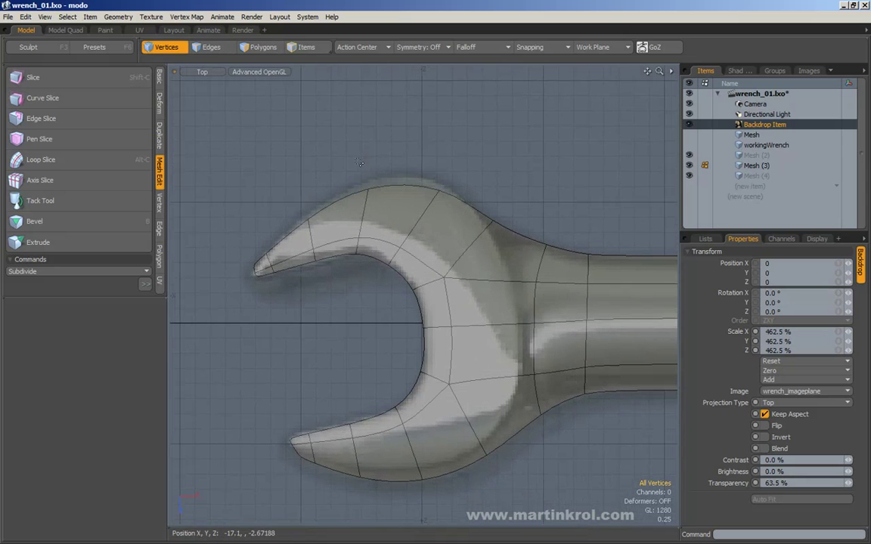
# Step: Move the upper jaw's top outer vertices slightly outward so the smoothed outline follows the backdrop
pyautogui.click(367, 190)
pyautogui.press('w')
pyautogui.moveTo(294, 180); pyautogui.dragTo(334, 228, button='right')
pyautogui.press('w')
pyautogui.moveTo(338, 232); pyautogui.dragTo(336, 230)
pyautogui.moveTo(431, 151); pyautogui.dragTo(454, 198, button='right')
pyautogui.press('w')
pyautogui.moveTo(464, 220); pyautogui.dragTo(440, 168)
pyautogui.press('q')
pyautogui.click(484, 209)
pyautogui.keyDown('alt'); pyautogui.moveTo(490, 286); pyautogui.dragTo(475, 236); pyautogui.keyUp('alt')
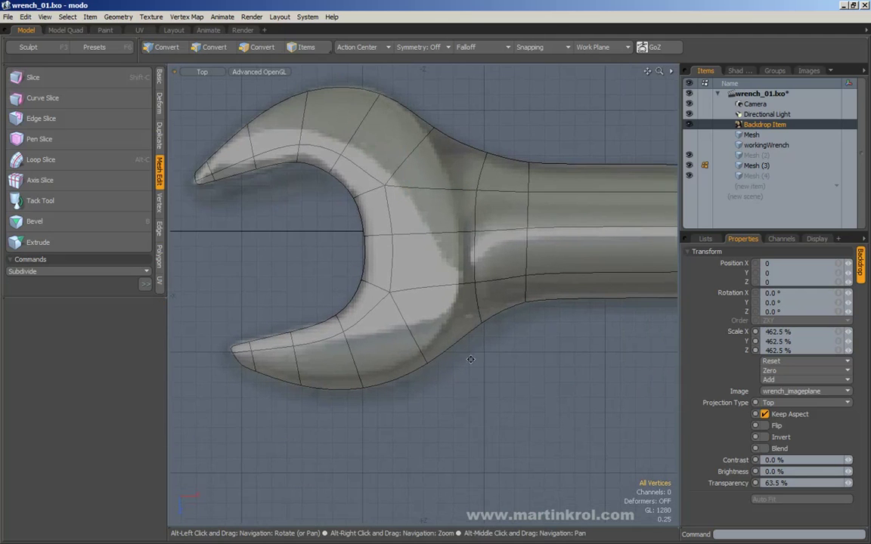
pyautogui.keyDown('alt'); pyautogui.moveTo(541, 346); pyautogui.dragTo(536, 363); pyautogui.keyUp('alt')
# Step: Turn off the subdivision preview and move the upper jaw's top vertex nearest the neck slightly inward
pyautogui.press('Tab')
pyautogui.moveTo(486, 130); pyautogui.dragTo(521, 156, button='right')
pyautogui.keyDown('alt'); pyautogui.moveTo(522, 156); pyautogui.dragTo(531, 173); pyautogui.keyUp('alt')
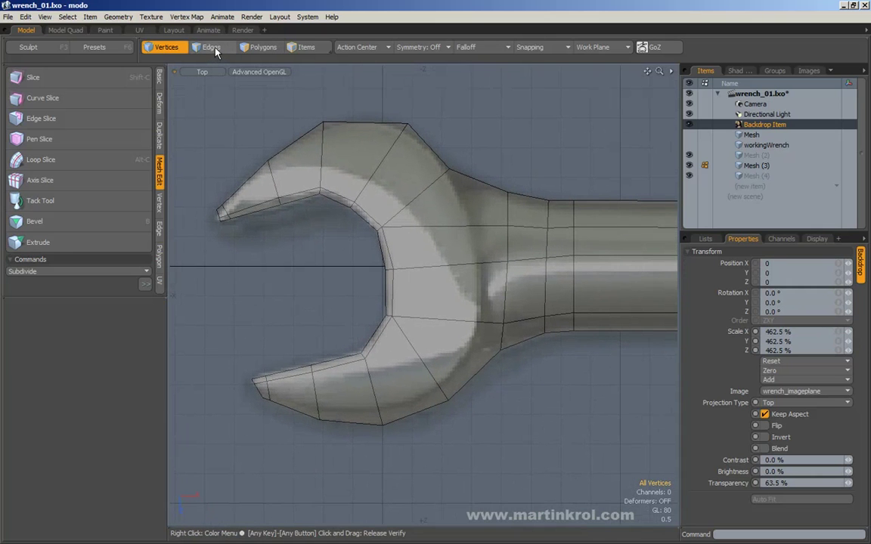
pyautogui.moveTo(401, 95); pyautogui.dragTo(452, 155, button='right')
pyautogui.press('w')
pyautogui.moveTo(443, 134); pyautogui.dragTo(438, 138)
pyautogui.press('space')
# Step: Loop Slice the upper jaw section between its two topmost outer vertices at 50%
pyautogui.click(208, 46)
pyautogui.moveTo(381, 109); pyautogui.dragTo(335, 206)
pyautogui.hotkey('alt', 'c')
pyautogui.moveTo(368, 157); pyautogui.dragTo(372, 154)
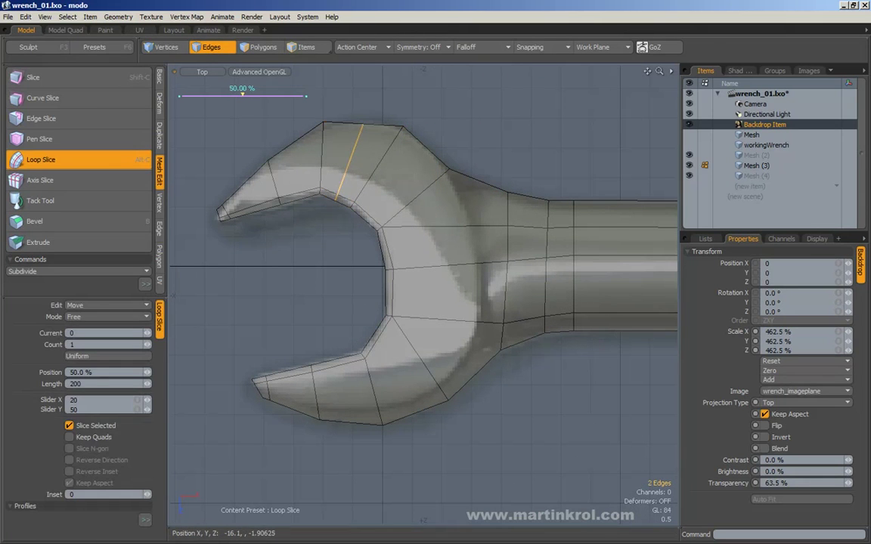
pyautogui.press('space')
# Step: Raise the new slice's outer vertex slightly to round the top of the upper jaw
pyautogui.press('1')
pyautogui.moveTo(362, 110); pyautogui.dragTo(387, 144, button='right')
pyautogui.press('w')
pyautogui.moveTo(380, 150); pyautogui.dragTo(379, 149)
pyautogui.press('space')
# Step: Lower the upper jaw's outer vertices on both sides of the new slice to match the backdrop curve
pyautogui.moveTo(299, 99); pyautogui.dragTo(340, 146, button='right')
pyautogui.press('w')
pyautogui.moveTo(340, 146); pyautogui.dragTo(340, 151)
pyautogui.press('space')
pyautogui.moveTo(389, 112); pyautogui.dragTo(420, 143, button='right')
pyautogui.press('w')
pyautogui.moveTo(424, 145); pyautogui.dragTo(422, 150)
pyautogui.press('space')
pyautogui.click(415, 125)
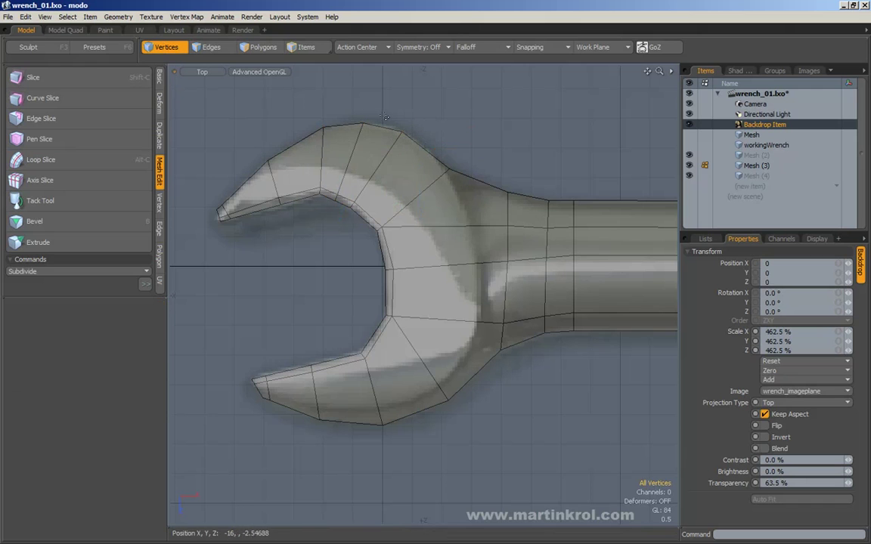
# Step: Move the upper jaw's inner-edge vertex pair on the neck side of the new slice slightly toward the neck
pyautogui.press('w')
pyautogui.press('w')
pyautogui.press('w')
pyautogui.press('w')
pyautogui.click(412, 190)
pyautogui.moveTo(342, 201); pyautogui.dragTo(369, 220, button='right')
pyautogui.press('w')
pyautogui.moveTo(359, 225); pyautogui.dragTo(335, 228)
pyautogui.press('space')
pyautogui.press('w')
pyautogui.press('space')
pyautogui.click(334, 217)
pyautogui.moveTo(364, 224); pyautogui.dragTo(343, 201, button='right')
pyautogui.press('w')
pyautogui.moveTo(360, 226); pyautogui.dragTo(364, 227)
pyautogui.press('space')
# Step: Move the new slice's inner-edge vertex pair slightly toward the neck to even out the opening's curve
pyautogui.moveTo(324, 190); pyautogui.dragTo(341, 222, button='right')
pyautogui.press('w')
pyautogui.moveTo(340, 221); pyautogui.dragTo(343, 221)
pyautogui.press('space')
pyautogui.click(343, 224)
# Step: Loop Slice the upper jaw section next to its top, on the side toward the tip
pyautogui.moveTo(308, 127); pyautogui.dragTo(352, 129, button='middle')
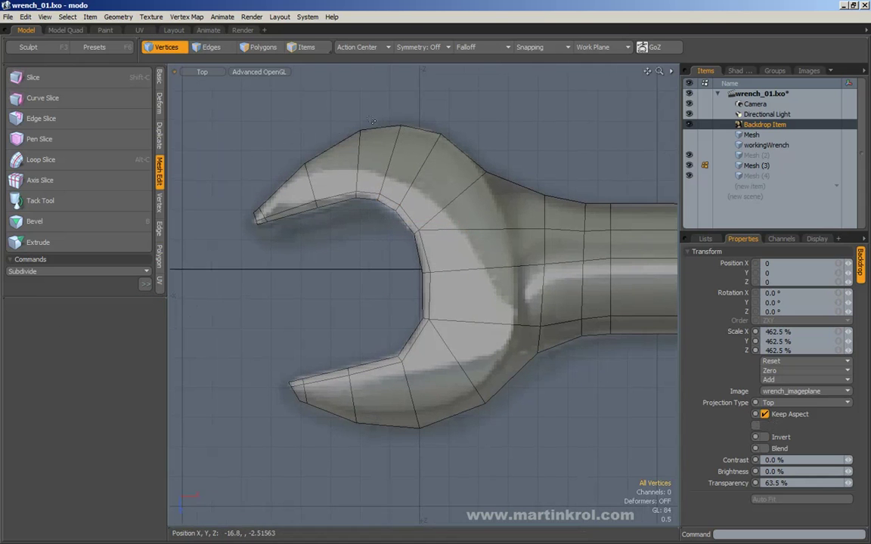
pyautogui.press('2')
pyautogui.moveTo(332, 127)
pyautogui.mouseDown()
pyautogui.moveTo(338, 210)
pyautogui.moveTo(372, 226)
pyautogui.mouseUp()
pyautogui.hotkey('alt', 'c')
pyautogui.press('space')
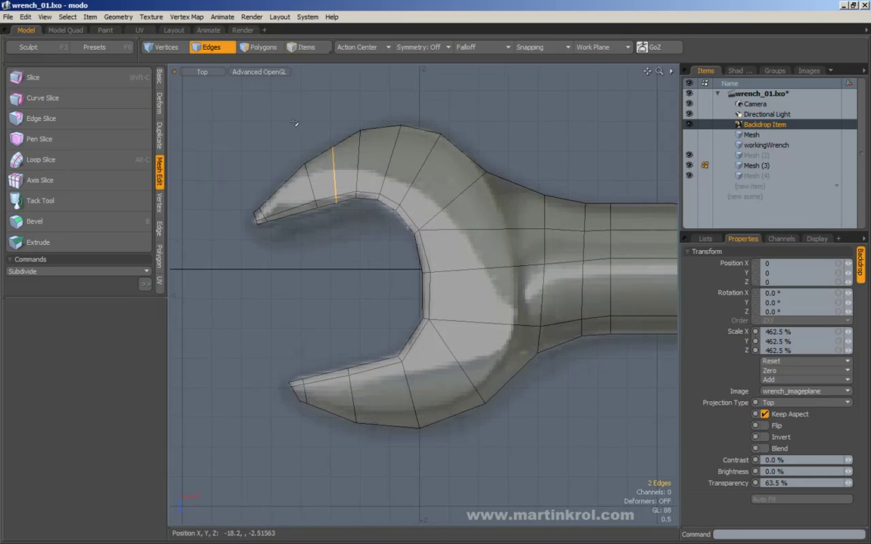
# Step: Fit the new slice's outer vertex to the backdrop and move the neighbouring outer vertex slightly toward the jaw tip
pyautogui.press('1')
pyautogui.click(329, 147)
pyautogui.press('w')
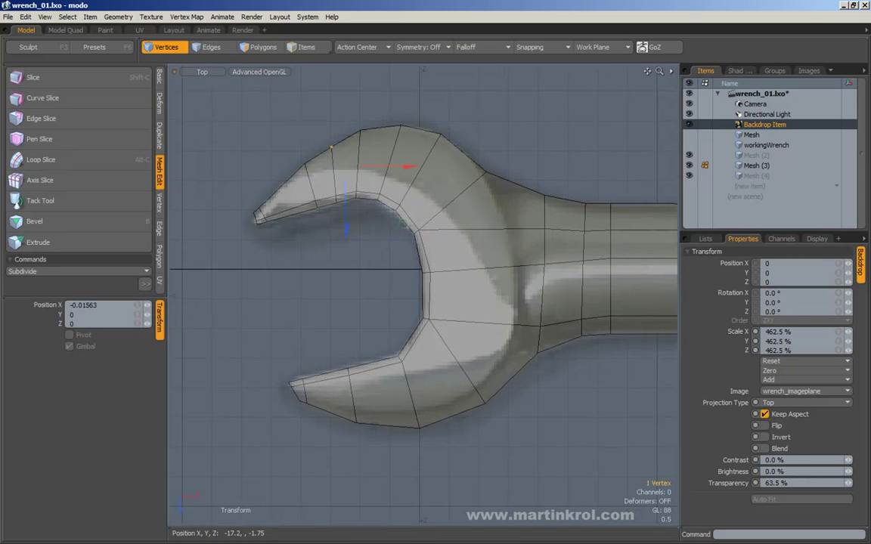
pyautogui.press('space')
pyautogui.moveTo(287, 153); pyautogui.dragTo(309, 179, button='right')
pyautogui.press('w')
pyautogui.moveTo(307, 186); pyautogui.dragTo(302, 188)
pyautogui.press('space')
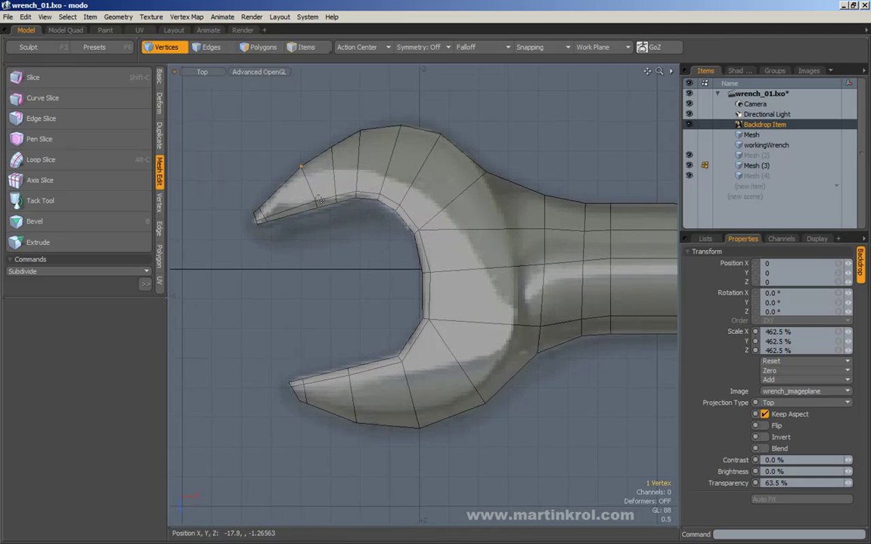
# Step: Loop Slice the lower jaw section between its two bottommost outer vertices
pyautogui.keyDown('alt'); pyautogui.keyDown('shift'); pyautogui.moveTo(349, 238); pyautogui.dragTo(307, 175); pyautogui.keyUp('shift'); pyautogui.keyUp('alt')
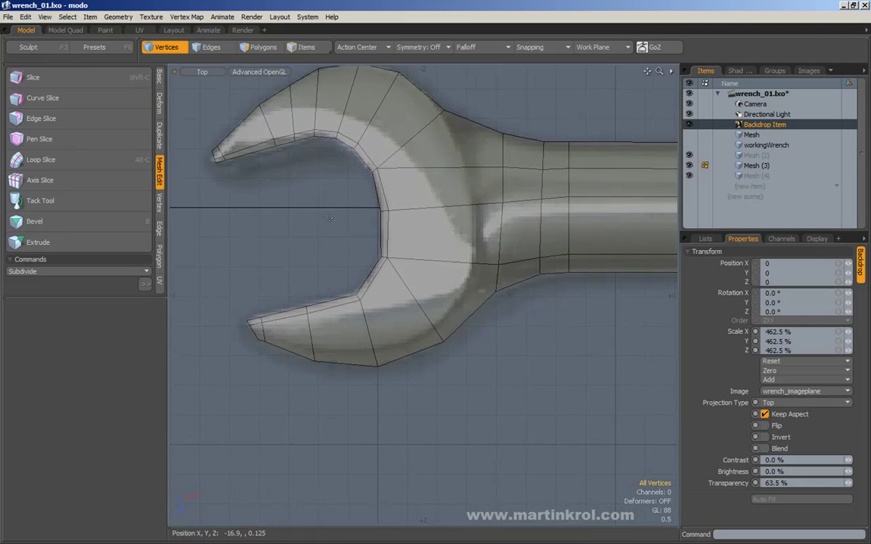
pyautogui.click(210, 49)
pyautogui.moveTo(340, 275); pyautogui.dragTo(344, 368)
pyautogui.hotkey('alt', 'c')
pyautogui.click(316, 208)
pyautogui.press('space')
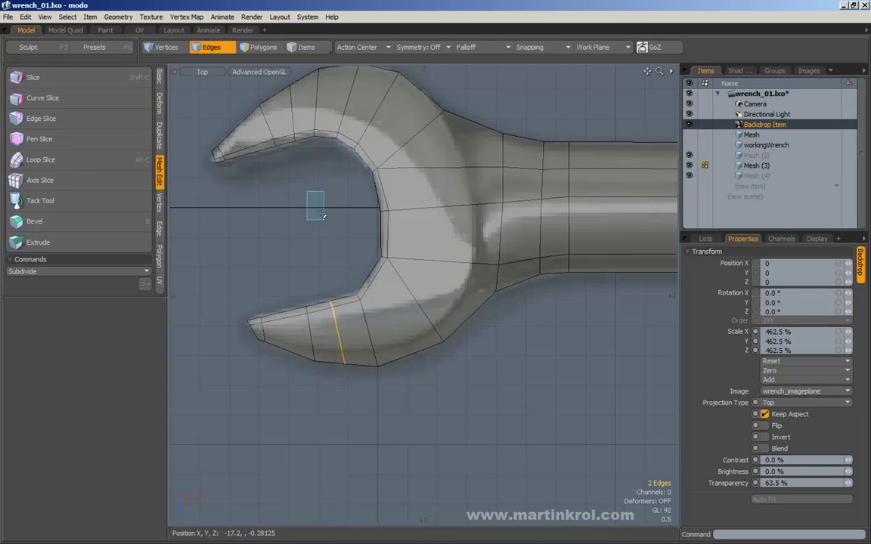
# Step: Fit the new slice's bottom vertex and the neighbouring vertex toward the neck to the lower jaw's backdrop outline
pyautogui.click(160, 45)
pyautogui.press('w')
pyautogui.moveTo(362, 378); pyautogui.dragTo(395, 382)
pyautogui.press('space')
pyautogui.click(378, 367)
pyautogui.press('w')
pyautogui.press('space')
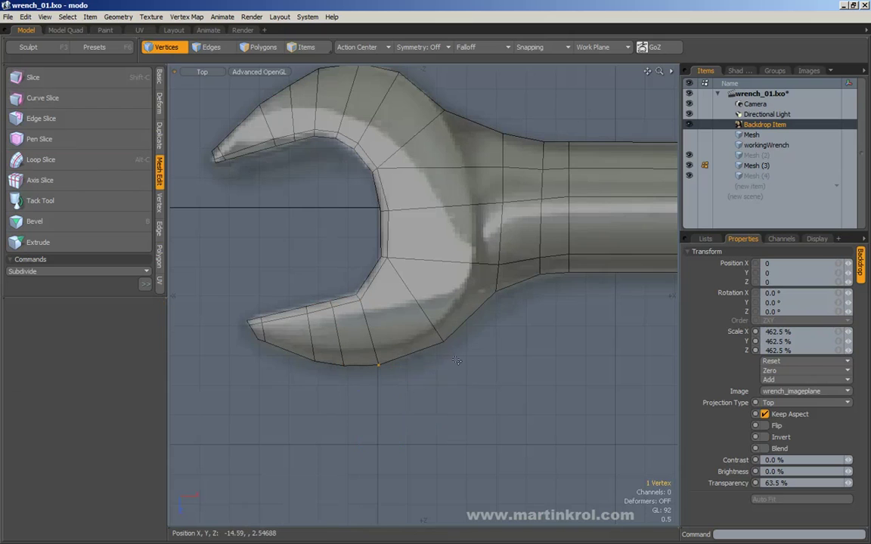
pyautogui.click(459, 349)
# Step: Loop Slice the lower jaw's next section toward the neck at 50.5%
pyautogui.keyDown('alt'); pyautogui.moveTo(459, 348); pyautogui.dragTo(432, 353); pyautogui.keyUp('alt')
pyautogui.click(211, 51)
pyautogui.moveTo(330, 276); pyautogui.dragTo(397, 369)
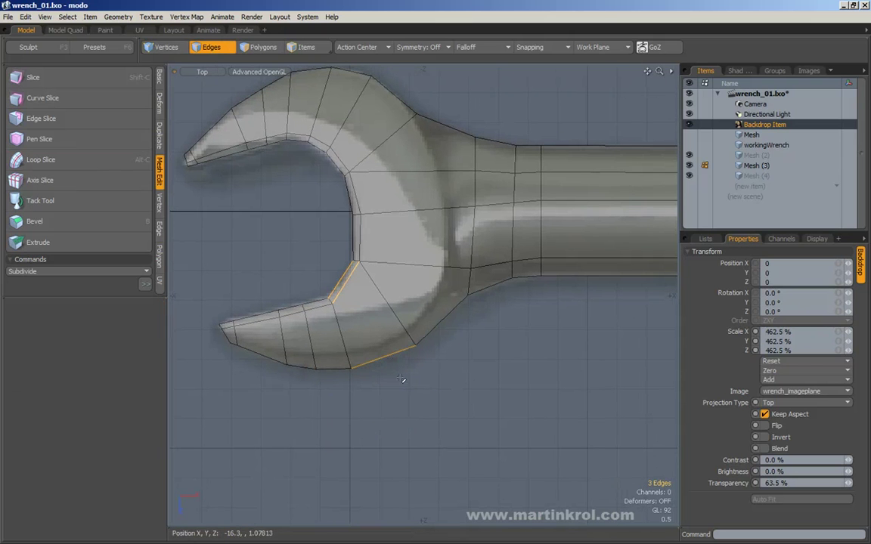
pyautogui.hotkey('alt', 'c')
pyautogui.moveTo(478, 340); pyautogui.dragTo(490, 341)
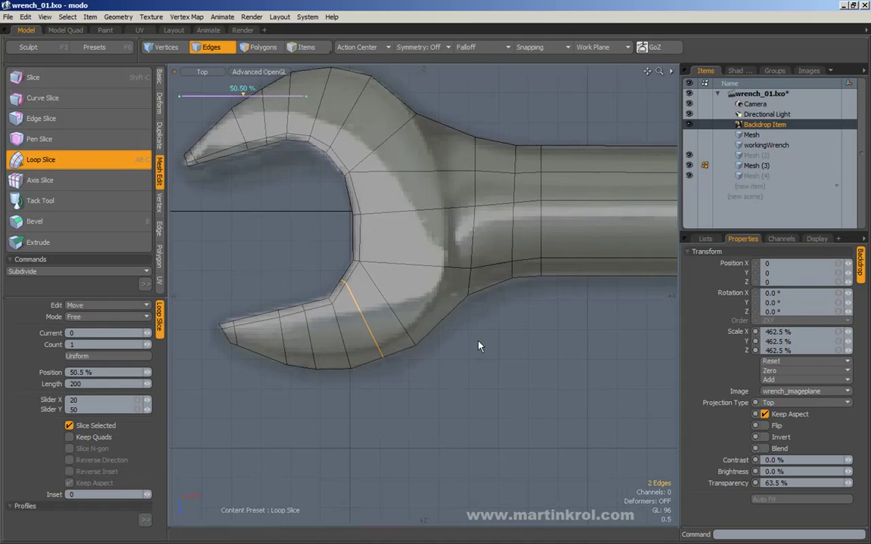
pyautogui.press('space')
# Step: Fit the new slice's outer vertex to the backdrop and shift the next outer vertex along the outline toward the neck
pyautogui.press('1')
pyautogui.press('w')
pyautogui.moveTo(380, 282); pyautogui.dragTo(383, 273)
pyautogui.press('space')
pyautogui.click(384, 357)
pyautogui.press('w')
pyautogui.moveTo(410, 360); pyautogui.dragTo(518, 398)
pyautogui.press('space')
pyautogui.click(415, 346)
pyautogui.press('w')
pyautogui.press('space')
pyautogui.click(480, 353)
# Step: Adjust the inner-edge vertices at the back of the opening to follow its curve in the backdrop
pyautogui.scroll(-1, 502, 381)
pyautogui.moveTo(361, 304); pyautogui.dragTo(381, 342)
pyautogui.press('t')
pyautogui.press('space')
pyautogui.press('w')
pyautogui.press('space')
pyautogui.moveTo(349, 258); pyautogui.dragTo(373, 271, button='right')
pyautogui.press('w')
pyautogui.moveTo(383, 274); pyautogui.dragTo(385, 278)
# Step: Fit the inner-edge vertices where the upper jaw meets the back of the opening to the backdrop curve
pyautogui.keyDown('alt'); pyautogui.moveTo(345, 276); pyautogui.dragTo(346, 297); pyautogui.keyUp('alt')
pyautogui.press('space')
pyautogui.moveTo(346, 236); pyautogui.dragTo(373, 256, button='right')
pyautogui.press('w')
pyautogui.moveTo(359, 264)
pyautogui.mouseDown()
pyautogui.moveTo(347, 261)
pyautogui.moveTo(351, 280)
pyautogui.mouseUp()
pyautogui.press('space')
pyautogui.press('w')
pyautogui.click(389, 274)
pyautogui.press('space')
pyautogui.moveTo(356, 225); pyautogui.dragTo(382, 257, button='right')
pyautogui.press('w')
pyautogui.press('space')
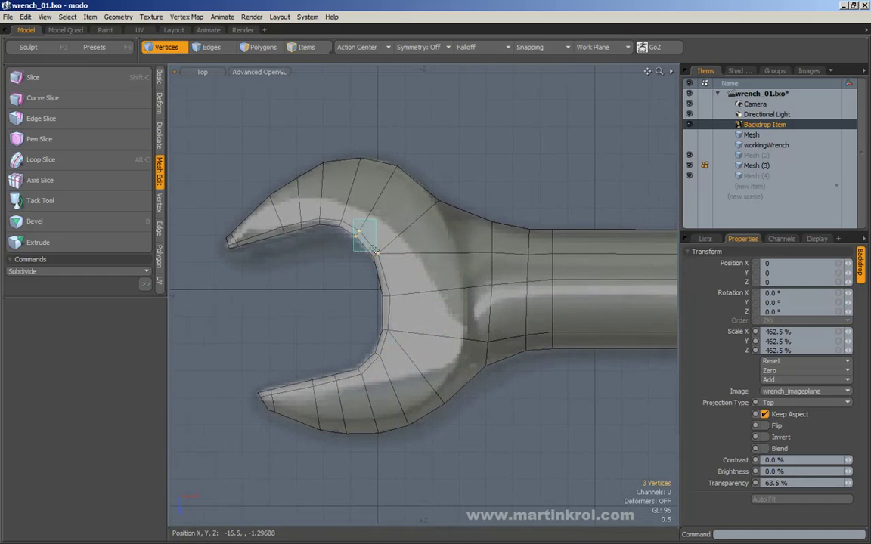
# Step: Move the next inner-edge vertices of the upper jaw toward its tip so they follow the backdrop curve
pyautogui.moveTo(354, 223); pyautogui.dragTo(362, 256, button='right')
pyautogui.press('w')
pyautogui.moveTo(359, 253); pyautogui.dragTo(339, 264)
pyautogui.press('space')
pyautogui.moveTo(326, 206); pyautogui.dragTo(349, 236, button='right')
pyautogui.press('w')
pyautogui.moveTo(347, 256); pyautogui.dragTo(350, 256)
# Step: Fit the vertex pairs midway along the upper jaw's inner edge to the backdrop and clear the selection
pyautogui.press('space')
pyautogui.moveTo(312, 207); pyautogui.dragTo(328, 230, button='right')
pyautogui.press('w')
pyautogui.moveTo(331, 242); pyautogui.dragTo(320, 248)
pyautogui.press('space')
pyautogui.press('w')
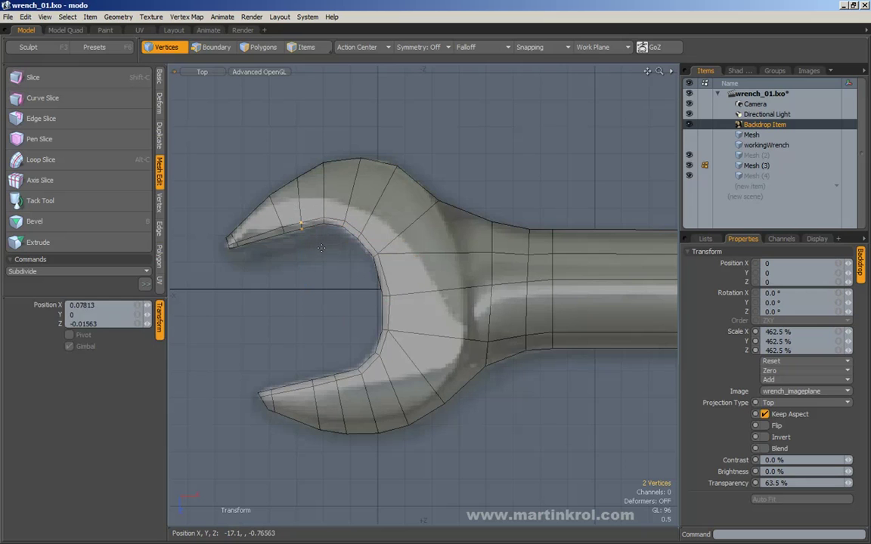
pyautogui.press('space')
pyautogui.moveTo(315, 208); pyautogui.dragTo(331, 231, button='right')
pyautogui.press('w')
pyautogui.press('space')
pyautogui.click(344, 295)
# Step: Loop Slice the sections between the jaws and the neck at 55% and fit the new slice's top vertex to the outline
pyautogui.keyDown('ctrl'); pyautogui.keyDown('alt'); pyautogui.moveTo(355, 307); pyautogui.dragTo(324, 308); pyautogui.keyUp('alt'); pyautogui.keyUp('ctrl')
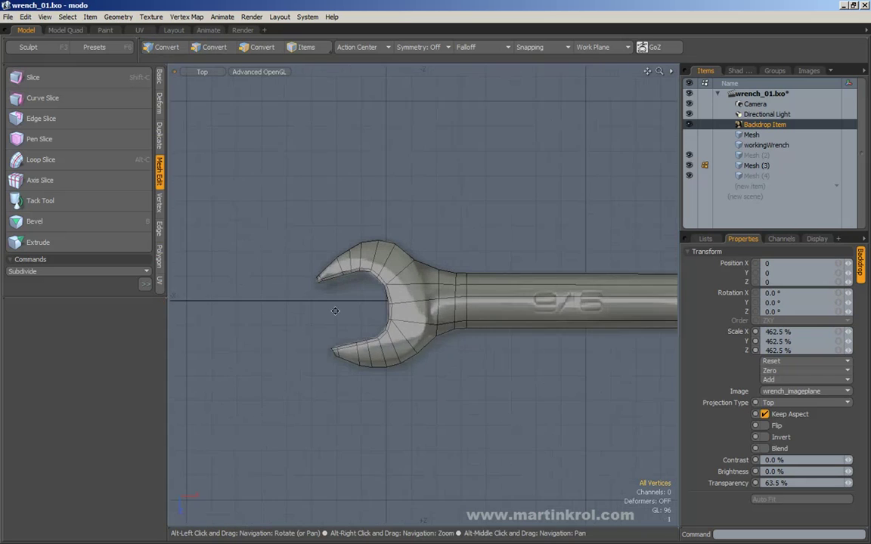
pyautogui.keyDown('alt'); pyautogui.moveTo(393, 312); pyautogui.dragTo(330, 307); pyautogui.keyUp('alt')
pyautogui.scroll(2, 380, 298)
pyautogui.click(195, 47)
pyautogui.moveTo(378, 231)
pyautogui.mouseDown()
pyautogui.moveTo(372, 321)
pyautogui.moveTo(381, 383)
pyautogui.mouseUp()
pyautogui.hotkey('alt', 'c')
pyautogui.moveTo(439, 382); pyautogui.dragTo(446, 381)
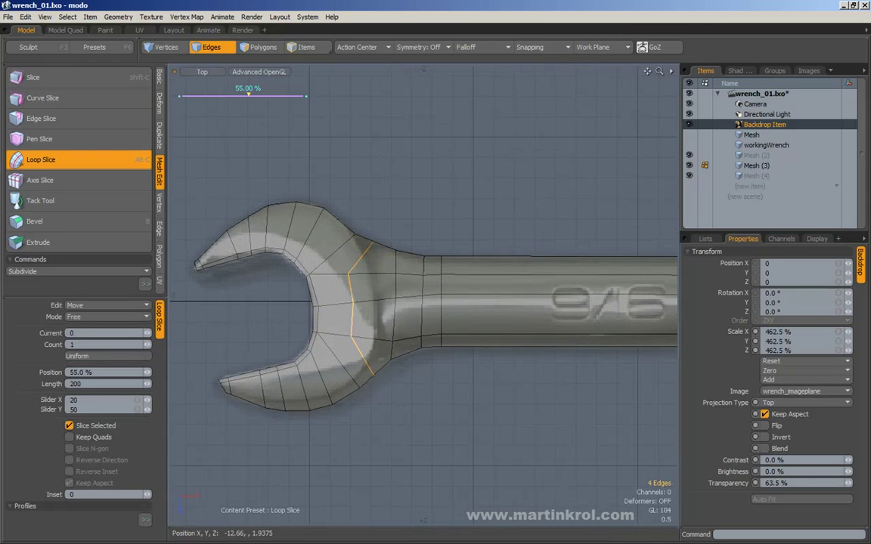
pyautogui.press('space')
pyautogui.press('1')
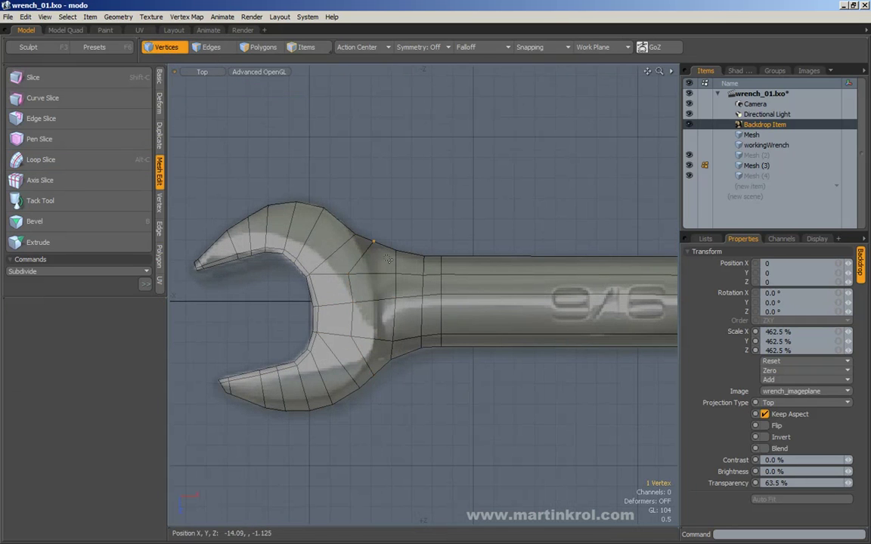
pyautogui.keyDown('alt'); pyautogui.scroll(2, 387, 261); pyautogui.keyUp('alt')
pyautogui.keyDown('alt'); pyautogui.moveTo(401, 238); pyautogui.dragTo(449, 186); pyautogui.keyUp('alt')
pyautogui.press('w')
pyautogui.press('space')
# Step: Fit the neck's upper and lower outline vertices beside the new slice to the backdrop
pyautogui.click(443, 216)
pyautogui.press('w')
pyautogui.click(458, 212)
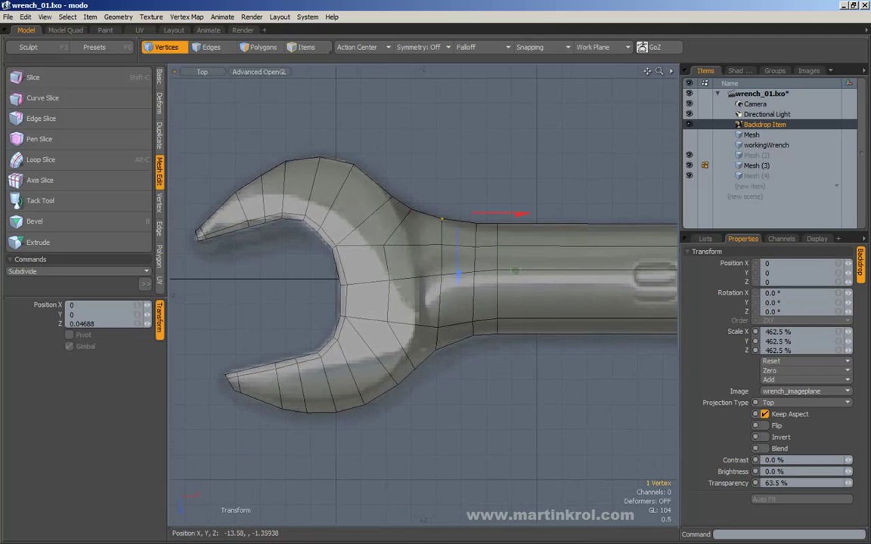
pyautogui.press('space')
pyautogui.moveTo(421, 341); pyautogui.dragTo(447, 360, button='right')
pyautogui.press('w')
pyautogui.moveTo(459, 368); pyautogui.dragTo(435, 363)
pyautogui.press('space')
pyautogui.click(472, 371)
pyautogui.keyDown('alt'); pyautogui.moveTo(435, 363); pyautogui.dragTo(401, 343); pyautogui.keyUp('alt')
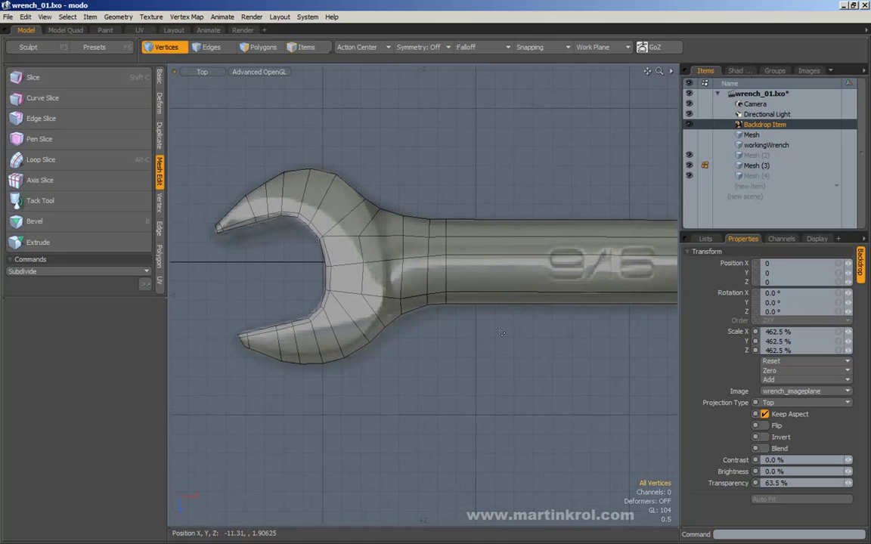
# Step: Display the mesh subdivided and fit the two outer vertices at the top of the upper jaw to the backdrop
pyautogui.scroll(-2, 473, 335)
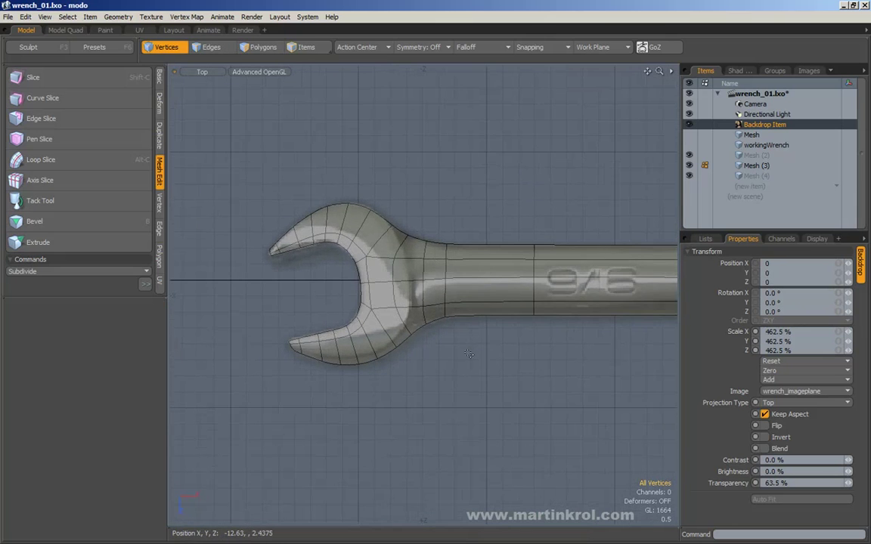
pyautogui.keyDown('alt'); pyautogui.moveTo(458, 364); pyautogui.dragTo(461, 346); pyautogui.keyUp('alt')
pyautogui.scroll(3, 365, 199)
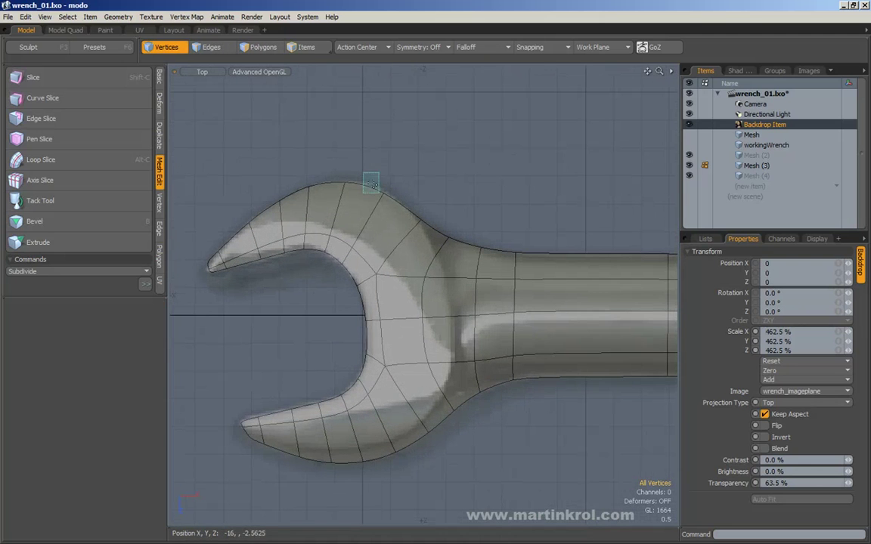
pyautogui.click(385, 197)
pyautogui.press('w')
pyautogui.press('space')
pyautogui.click(345, 183)
pyautogui.press('w')
pyautogui.moveTo(362, 201); pyautogui.dragTo(363, 199)
pyautogui.press('space')
# Step: Examine the whole subdivided wrench against the backdrop and switch subdivision off again
pyautogui.click(460, 170)
pyautogui.scroll(-2, 456, 242)
pyautogui.scroll(-5, 456, 242)
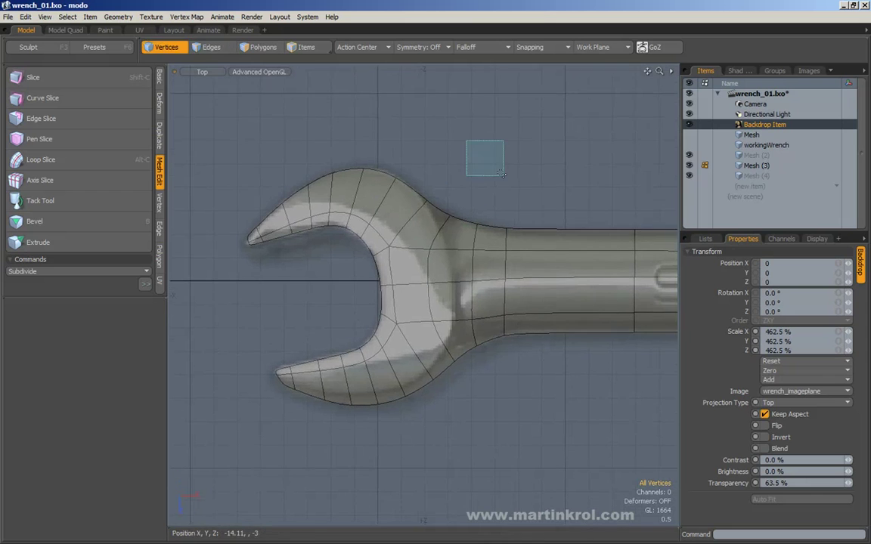
pyautogui.scroll(2, 407, 206)
pyautogui.keyDown('alt'); pyautogui.moveTo(407, 207); pyautogui.dragTo(401, 208); pyautogui.keyUp('alt')
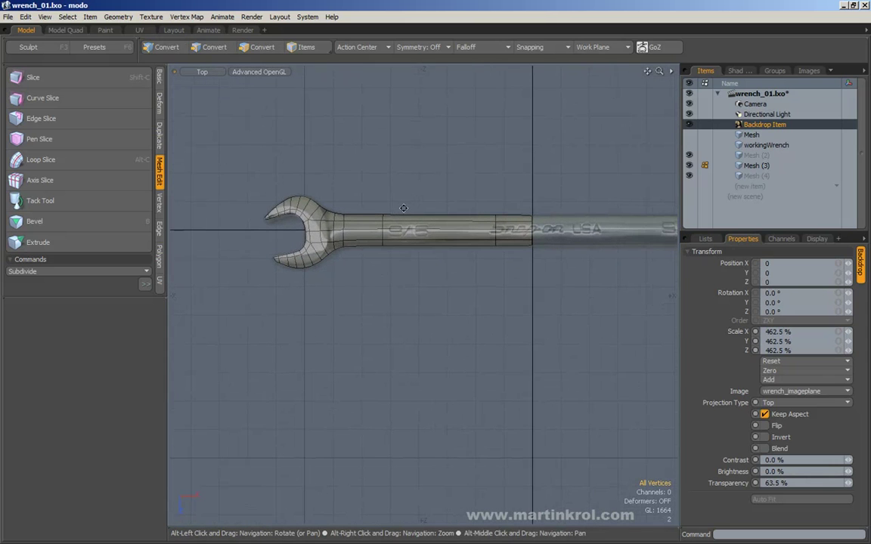
pyautogui.scroll(-3, 309, 211)
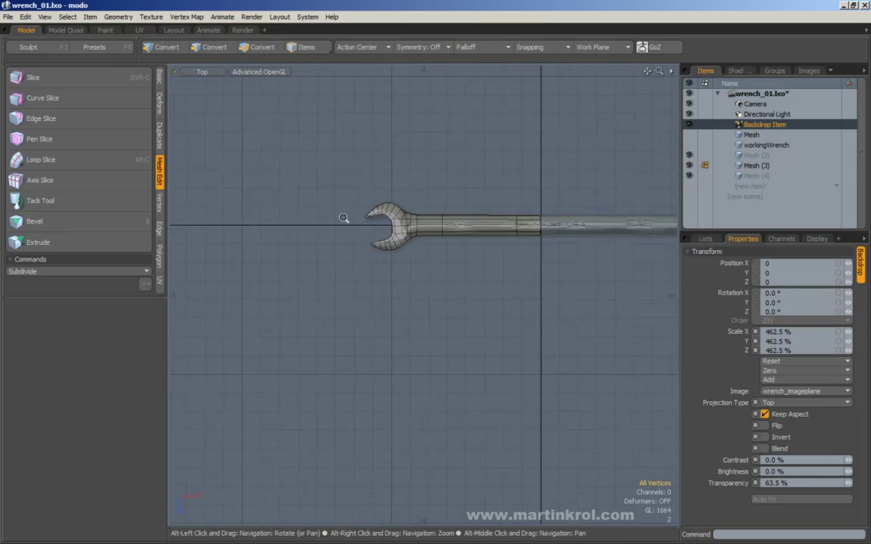
pyautogui.scroll(5, 334, 216)
pyautogui.keyDown('alt'); pyautogui.moveTo(513, 176); pyautogui.dragTo(506, 176); pyautogui.keyUp('alt')
pyautogui.press('Tab')
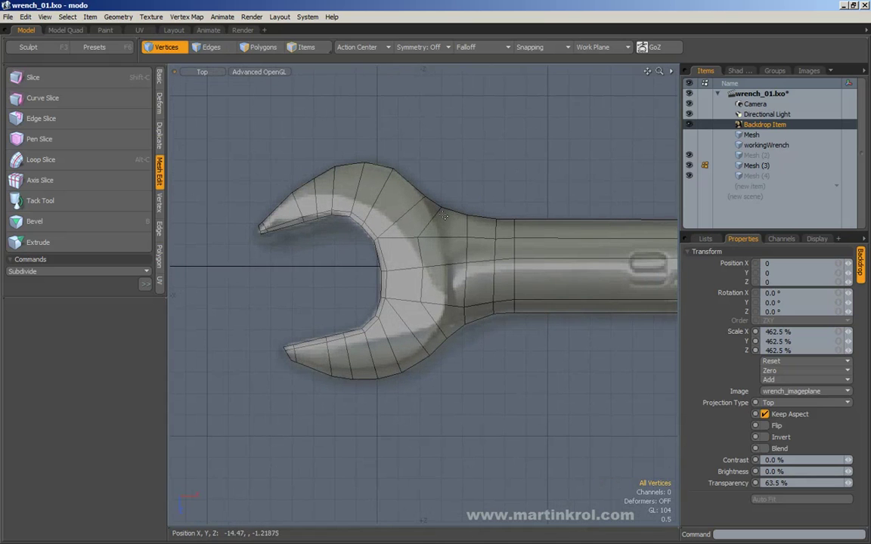
# Step: Delete the edge loop between the jaws and the neck
pyautogui.keyDown('alt'); pyautogui.moveTo(423, 340); pyautogui.dragTo(414, 203, button='middle'); pyautogui.keyUp('alt')
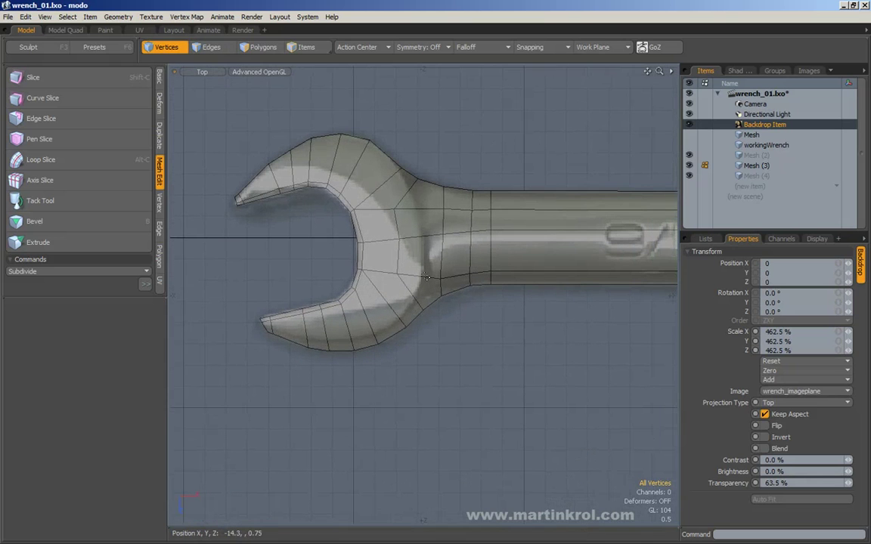
pyautogui.press('2')
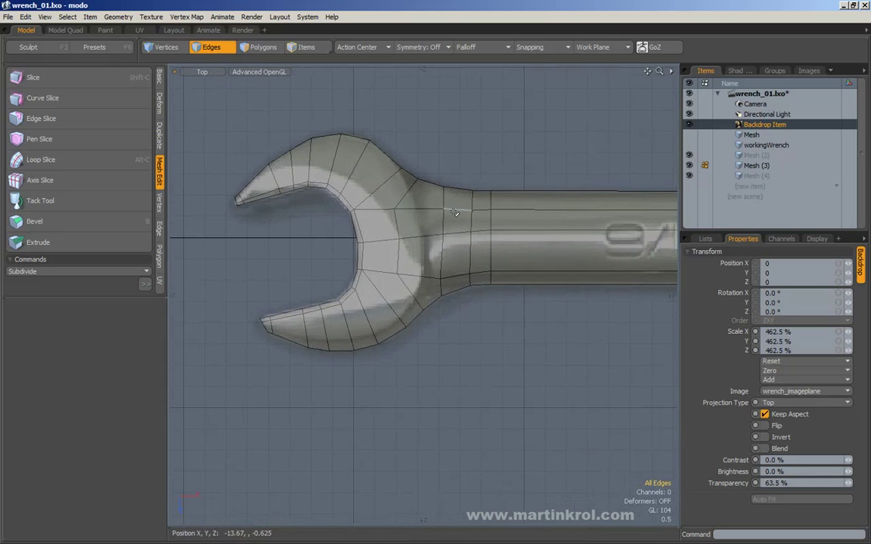
pyautogui.doubleClick(408, 193)
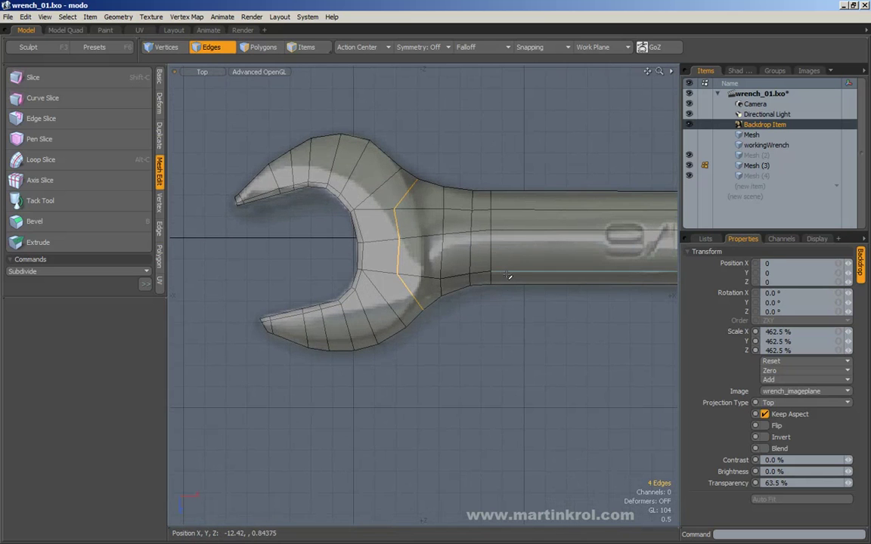
pyautogui.press('BackSpace')
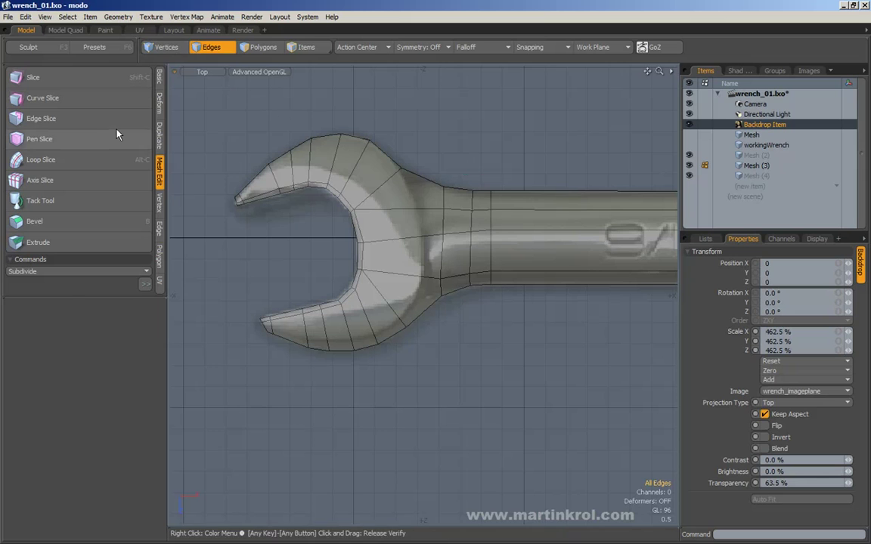
# Step: Edge Slice along the back of the jaw face from the upper outer vertex, across the three lengthwise edges, to the lower outer vertex
pyautogui.click(40, 118)
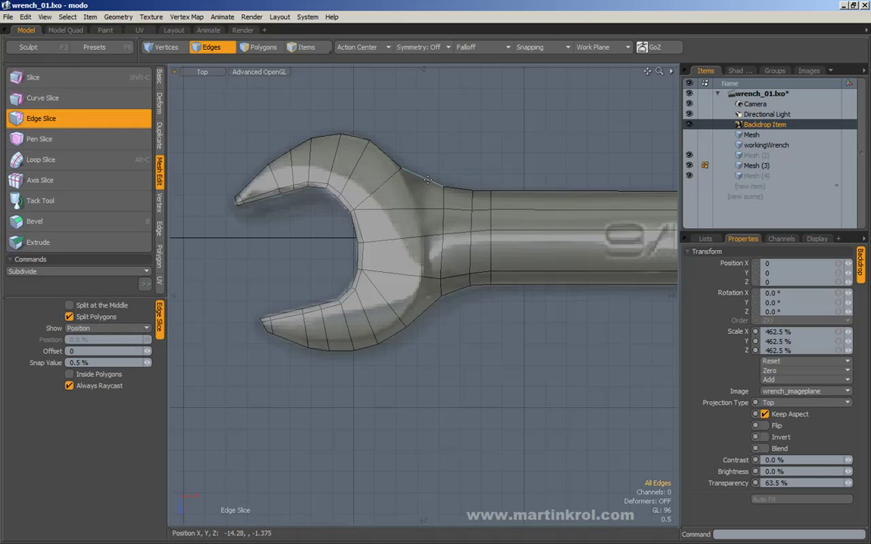
pyautogui.click(402, 165)
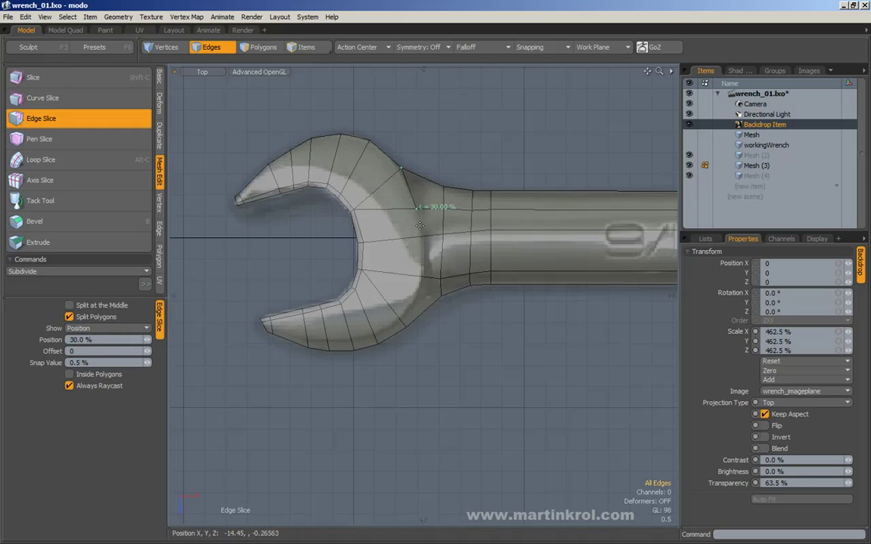
pyautogui.click(422, 235)
pyautogui.click(422, 270)
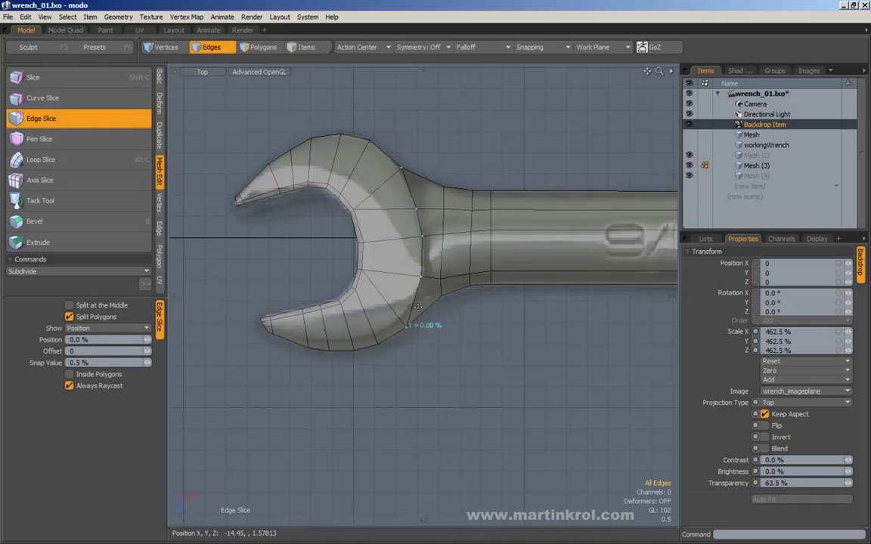
pyautogui.press('space')
# Step: Fit the lower jaw's outer vertices, from the end of the new cut toward the tip, to the backdrop outline
pyautogui.press('1')
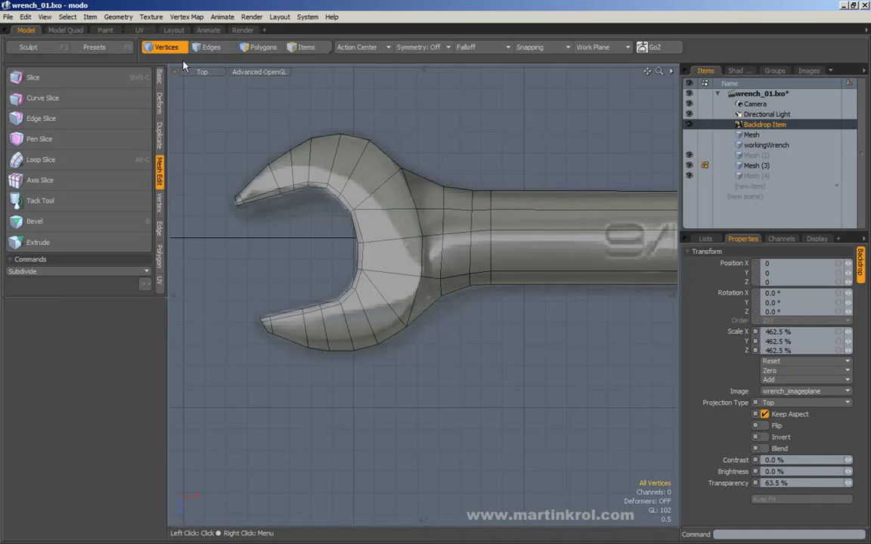
pyautogui.press('w')
pyautogui.moveTo(430, 347); pyautogui.dragTo(390, 356)
pyautogui.press('space')
pyautogui.moveTo(341, 338); pyautogui.dragTo(363, 362, button='right')
pyautogui.press('w')
pyautogui.moveTo(363, 363); pyautogui.dragTo(364, 359)
pyautogui.press('space')
pyautogui.press('w')
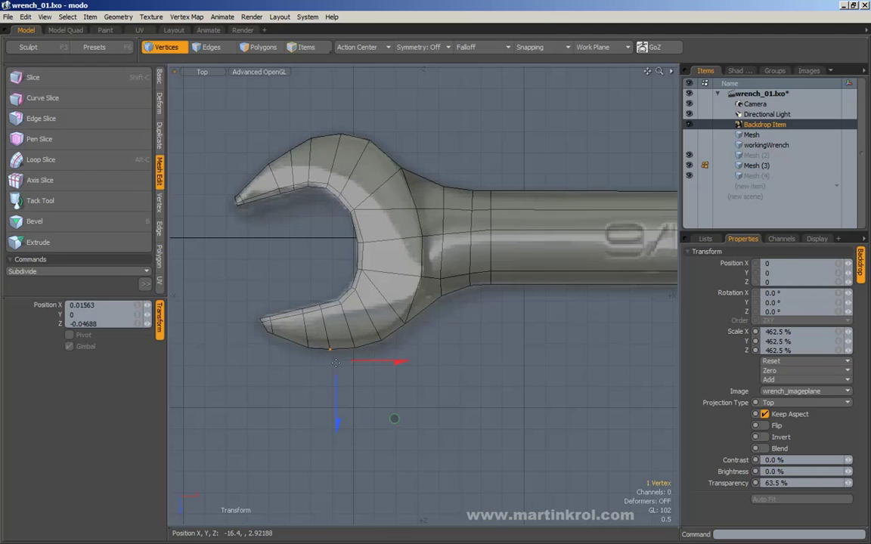
# Step: Adjust the upper, lower and middle inner vertices of the new cut to follow the back of the jaw face
pyautogui.press('space')
pyautogui.moveTo(402, 196); pyautogui.dragTo(436, 232, button='right')
pyautogui.press('w')
pyautogui.moveTo(432, 229); pyautogui.dragTo(430, 219)
pyautogui.press('space')
pyautogui.press('w')
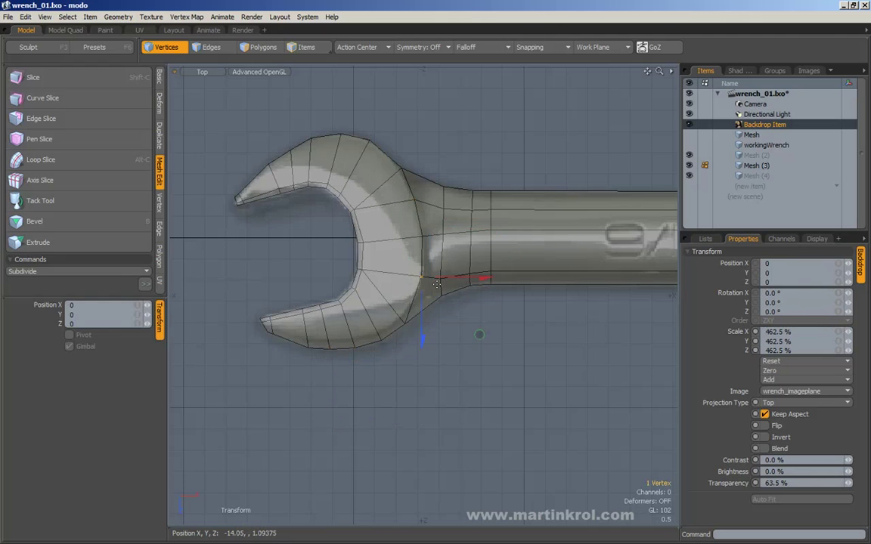
pyautogui.press('space')
pyautogui.click(422, 238)
pyautogui.press('w')
pyautogui.press('space')
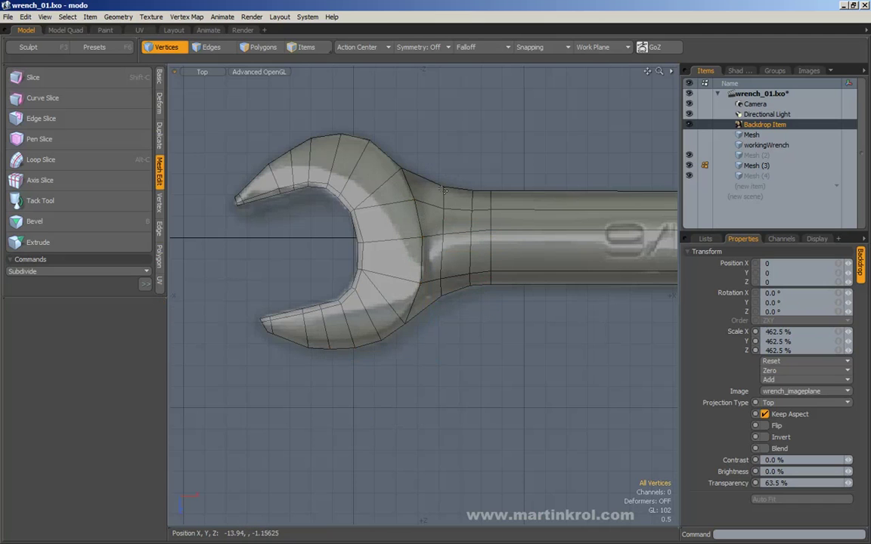
# Step: Loop Slice the lengthwise edges between the new cut and the neck, roughly midway along them
pyautogui.press('2')
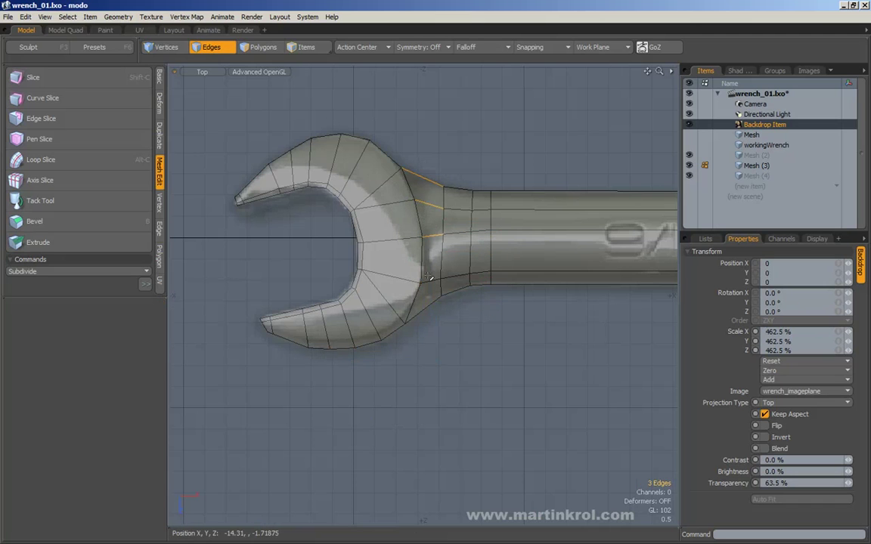
pyautogui.hotkey('alt', 'c')
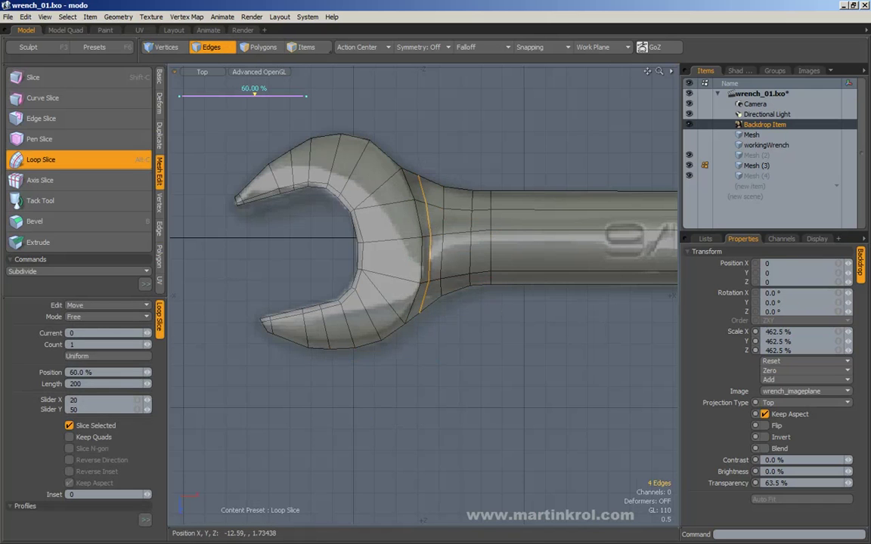
pyautogui.press('space')
pyautogui.press('1')
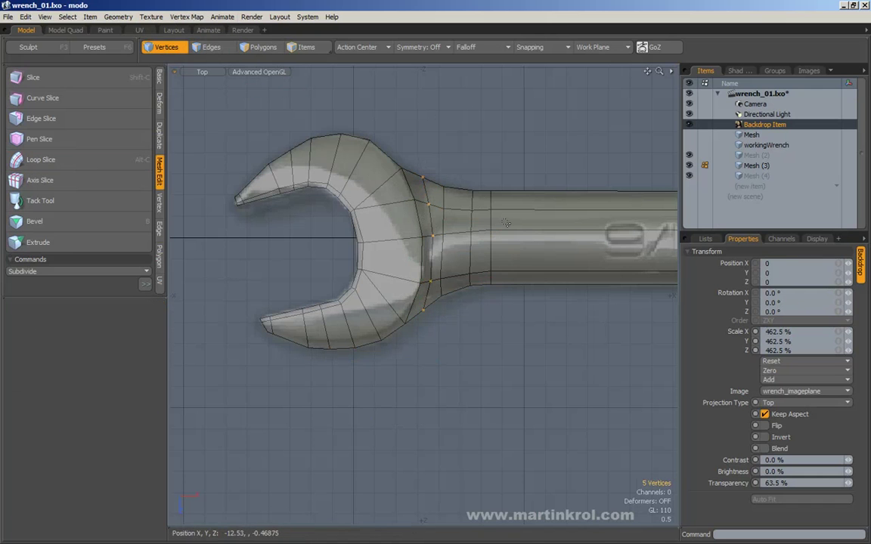
# Step: Fit the new slice's top and bottom outer vertices to the backdrop outline
pyautogui.click(417, 173)
pyautogui.press('w')
pyautogui.press('space')
pyautogui.click(428, 309)
pyautogui.press('w')
pyautogui.moveTo(490, 378); pyautogui.dragTo(493, 375)
pyautogui.press('space')
pyautogui.click(462, 322)
pyautogui.keyDown('alt'); pyautogui.moveTo(450, 326); pyautogui.dragTo(460, 323); pyautogui.keyUp('alt')
# Step: Adjust the two lower inner vertices on the back of the jaw face and the new slice's upper inner vertex
pyautogui.moveTo(422, 256)
pyautogui.mouseDown(button='right')
pyautogui.moveTo(446, 287)
pyautogui.moveTo(431, 296)
pyautogui.mouseUp(button='right')
pyautogui.press('w')
pyautogui.press('space')
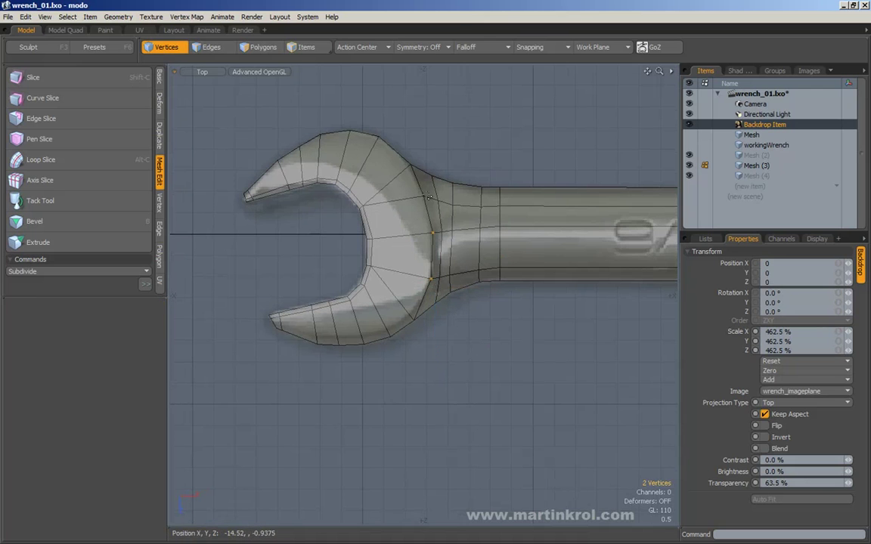
pyautogui.click(438, 202)
pyautogui.press('w')
pyautogui.press('space')
# Step: Reposition the new slice's lower inner vertex and the neighbouring neck vertex to even out the edge flow
pyautogui.click(441, 276)
pyautogui.press('w')
pyautogui.moveTo(443, 294); pyautogui.dragTo(446, 291)
pyautogui.press('space')
pyautogui.click(451, 276)
pyautogui.press('w')
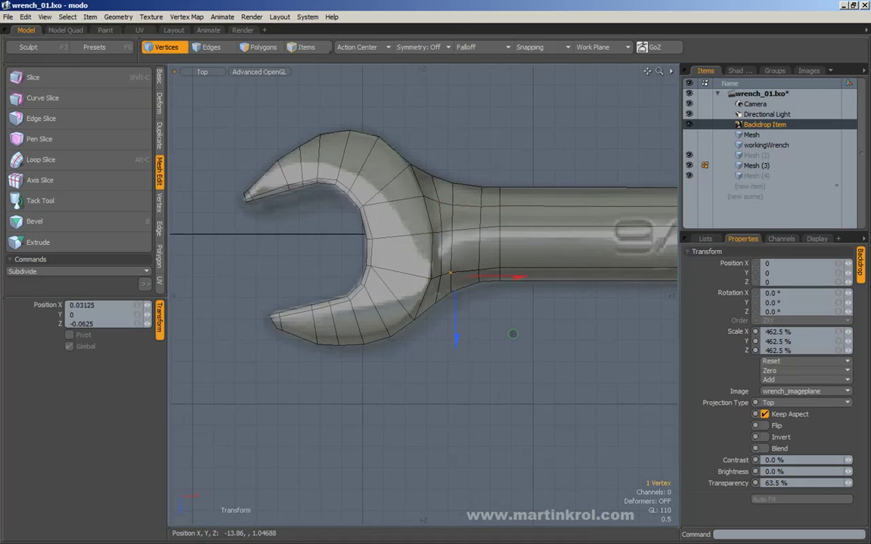
pyautogui.press('space')
# Step: Align the four vertices along the handle's middle lengthwise edge by scaling them to 0 in Z
pyautogui.keyDown('alt'); pyautogui.moveTo(468, 239); pyautogui.dragTo(488, 240, button='right'); pyautogui.keyUp('alt')
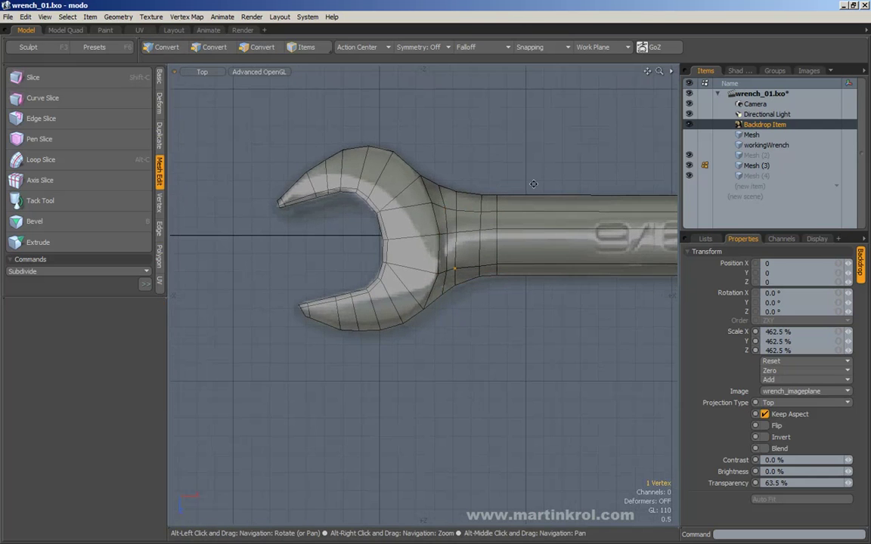
pyautogui.keyDown('alt'); pyautogui.moveTo(524, 171); pyautogui.dragTo(540, 171, button='right'); pyautogui.keyUp('alt')
pyautogui.keyDown('alt'); pyautogui.scroll(-2, 540, 171); pyautogui.keyUp('alt')
pyautogui.keyDown('alt'); pyautogui.moveTo(540, 171); pyautogui.dragTo(325, 205); pyautogui.keyUp('alt')
pyautogui.hotkey('ctrl', '1')
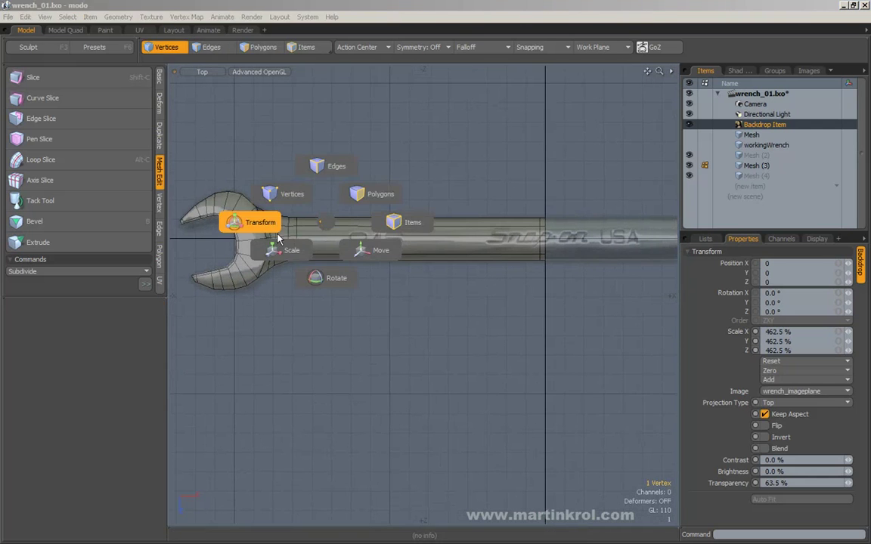
pyautogui.click(327, 222)
pyautogui.moveTo(279, 231); pyautogui.dragTo(552, 237, button='middle')
pyautogui.keyDown('alt'); pyautogui.moveTo(433, 228); pyautogui.dragTo(471, 224); pyautogui.keyUp('alt')
pyautogui.keyDown('alt'); pyautogui.moveTo(471, 224); pyautogui.dragTo(482, 222, button='right'); pyautogui.keyUp('alt')
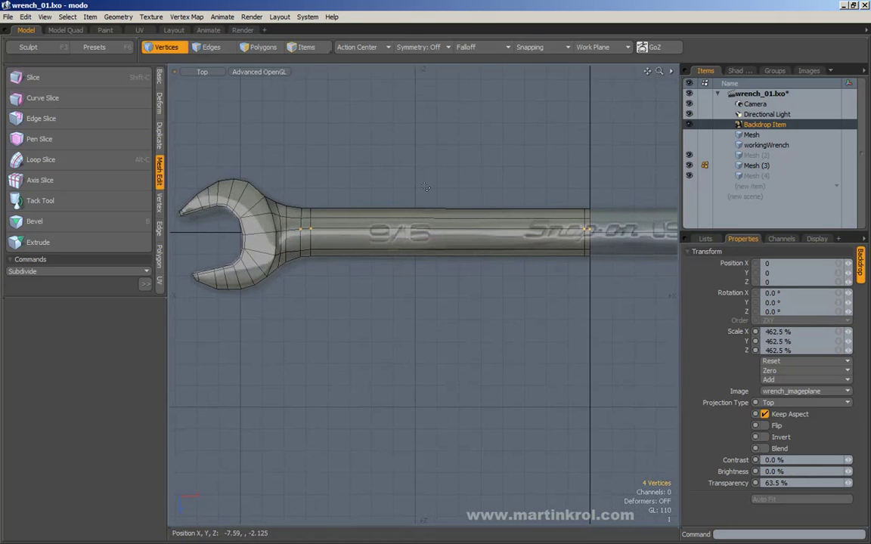
pyautogui.press('r')
pyautogui.moveTo(445, 260); pyautogui.dragTo(446, 242)
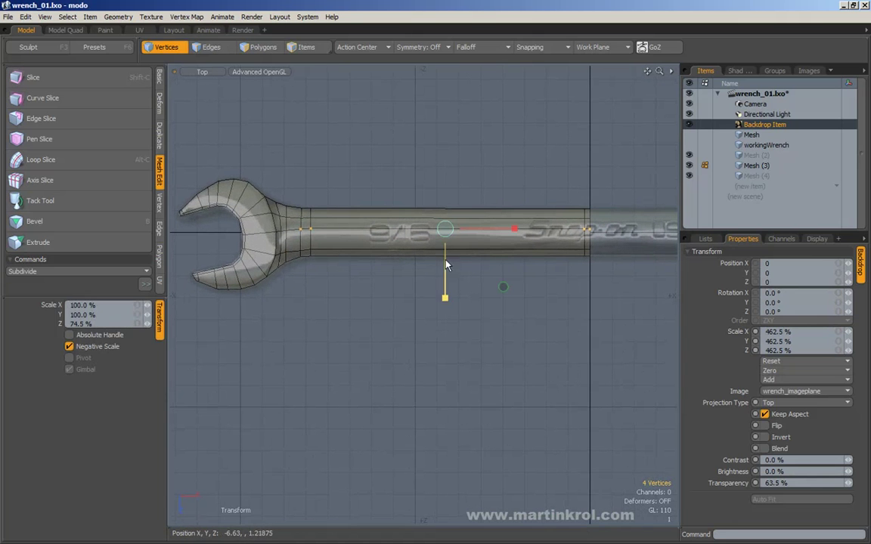
pyautogui.write('0')
pyautogui.press('Return')
# Step: Move the four aligned handle vertices about 0.156 in Z, then clear the selection
pyautogui.press('w')
pyautogui.moveTo(449, 251); pyautogui.dragTo(449, 255)
pyautogui.keyDown('alt'); pyautogui.moveTo(367, 234); pyautogui.dragTo(429, 236); pyautogui.keyUp('alt')
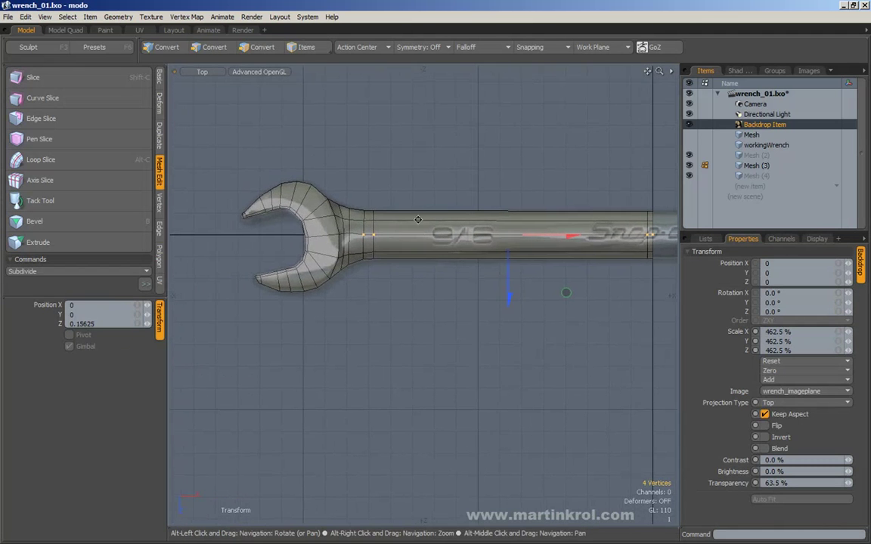
pyautogui.press('space')
pyautogui.click(423, 170)
# Step: Move the two middle-edge vertices between the jaw and neck in Z, the right one about 0.094 and the left one about 0.063
pyautogui.keyDown('alt'); pyautogui.moveTo(347, 228); pyautogui.dragTo(401, 211); pyautogui.keyUp('alt')
pyautogui.scroll(2, 401, 210)
pyautogui.click(408, 224)
pyautogui.press('w')
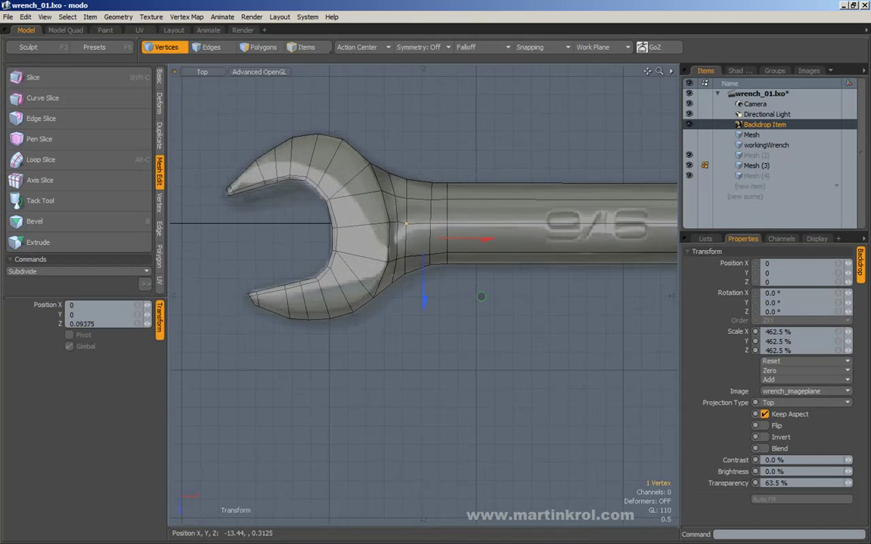
pyautogui.press('space')
pyautogui.click(397, 223)
pyautogui.press('w')
pyautogui.moveTo(400, 228); pyautogui.dragTo(400, 230)
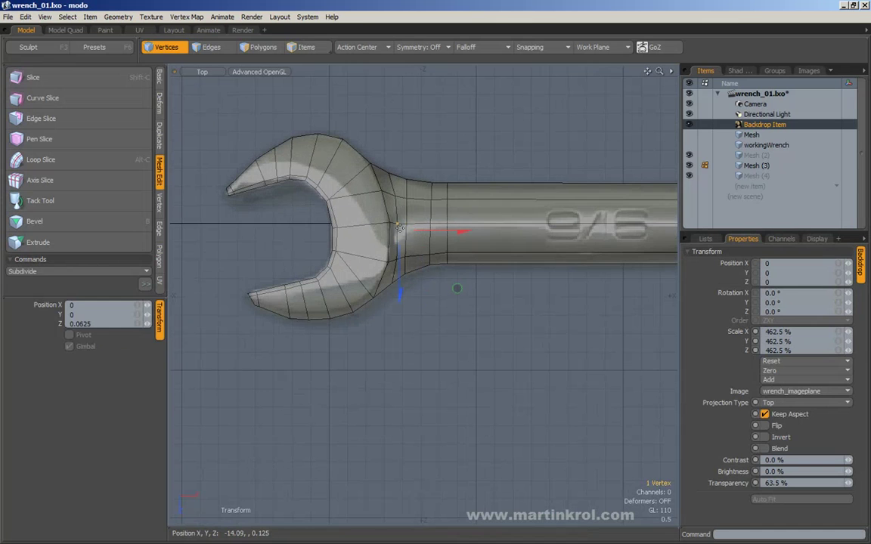
pyautogui.press('space')
pyautogui.click(453, 157)
# Step: Examine the refined open end and the whole wrench length against the backdrop, including the ring end
pyautogui.keyDown('alt'); pyautogui.scroll(-1, 453, 156); pyautogui.keyUp('alt')
pyautogui.keyDown('alt'); pyautogui.scroll(-1, 454, 158); pyautogui.keyUp('alt')
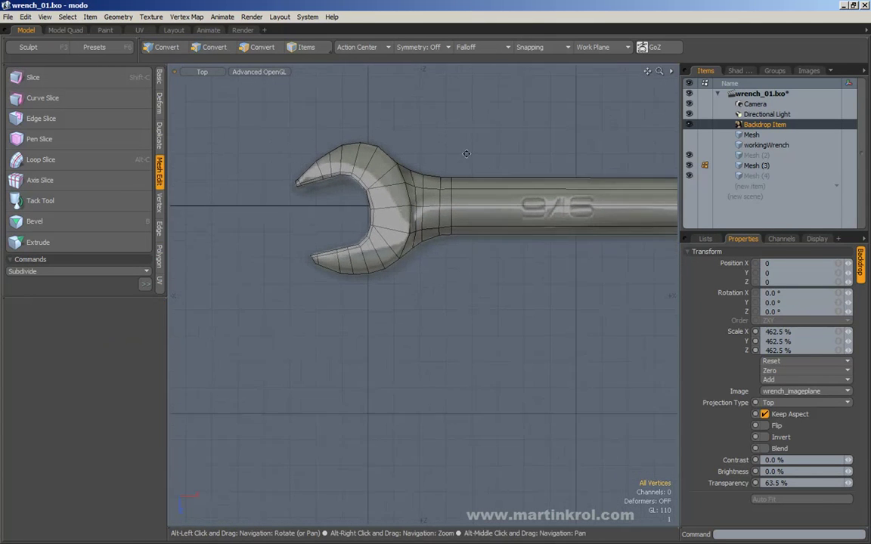
pyautogui.keyDown('alt'); pyautogui.moveTo(454, 159); pyautogui.dragTo(408, 151); pyautogui.keyUp('alt')
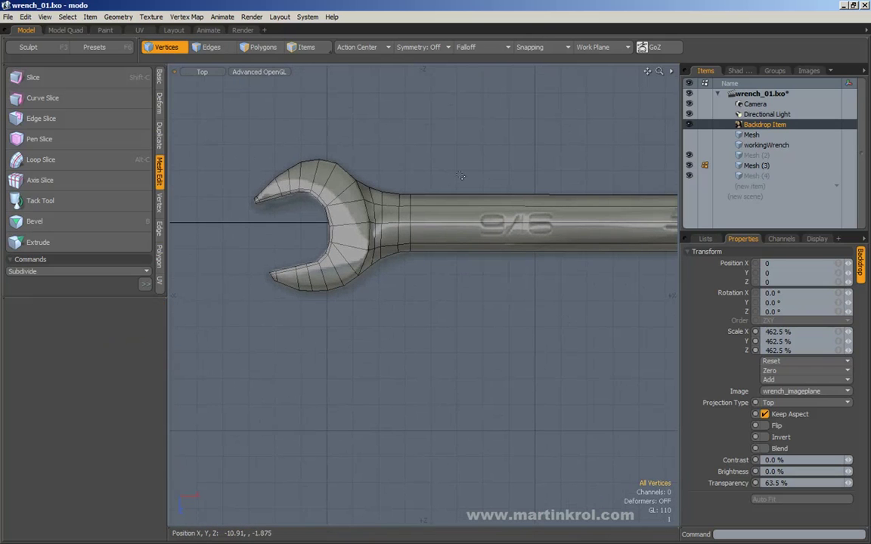
pyautogui.scroll(-2, 440, 158)
pyautogui.keyDown('alt'); pyautogui.moveTo(437, 173); pyautogui.dragTo(395, 198); pyautogui.keyUp('alt')
pyautogui.scroll(-1, 395, 199)
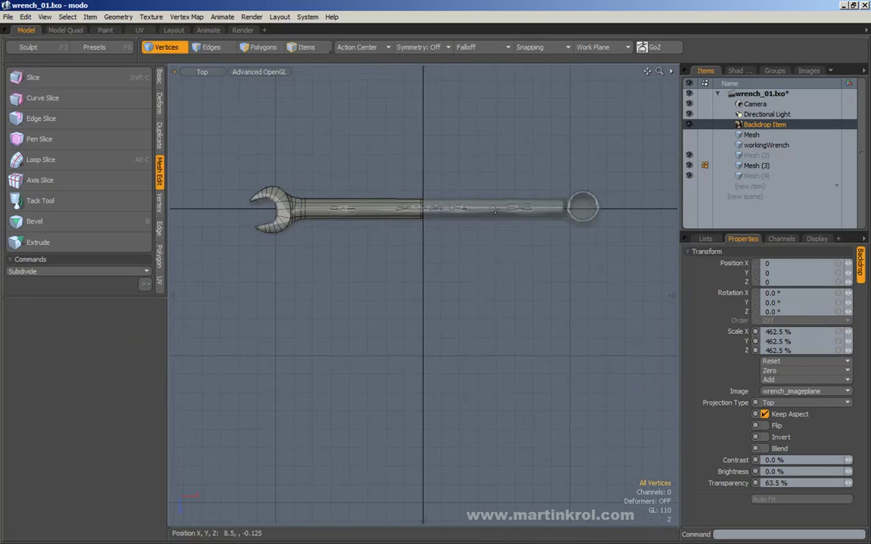